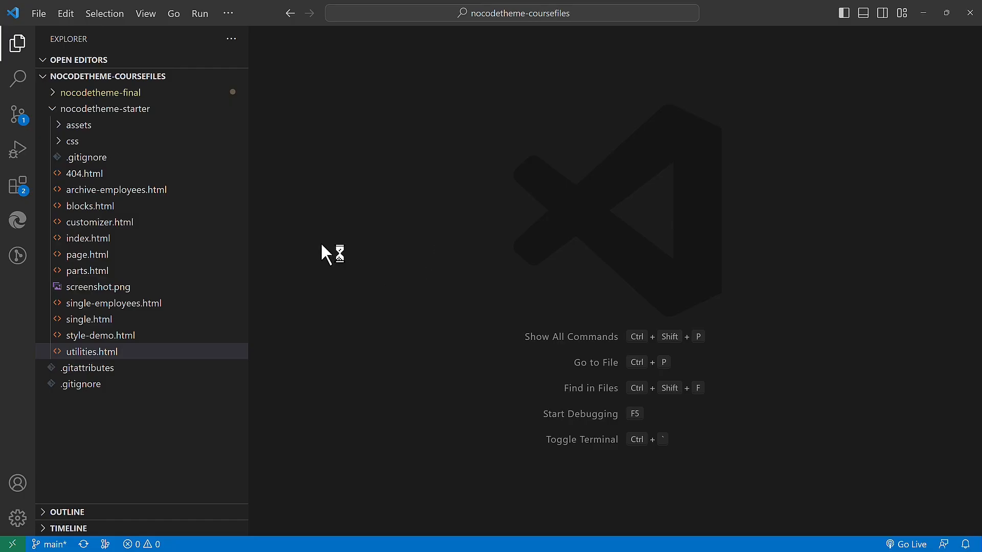
Step: Open page.html in the nocodetheme-starter folder and select its entire markup to copy
click(108, 255)
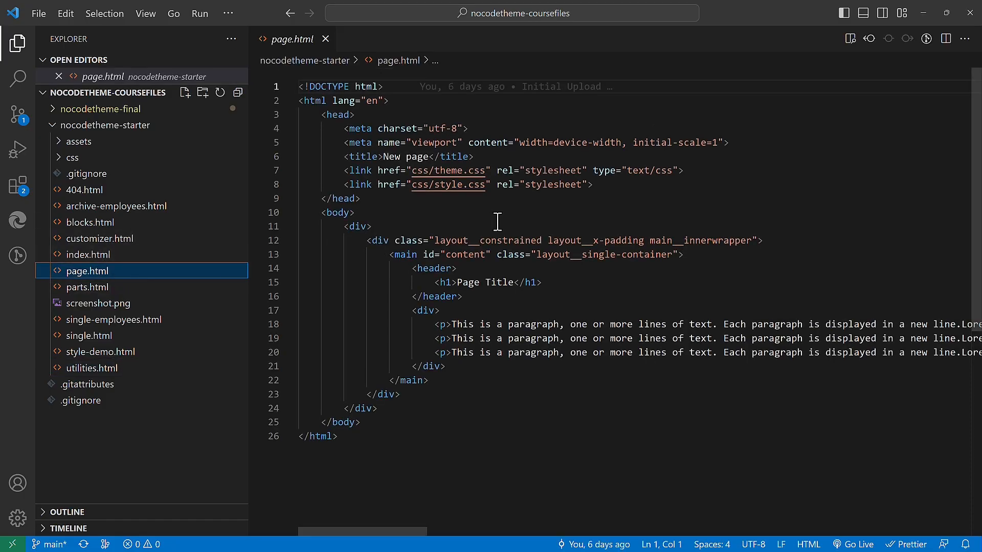
click(568, 219)
key(ctrl+a)
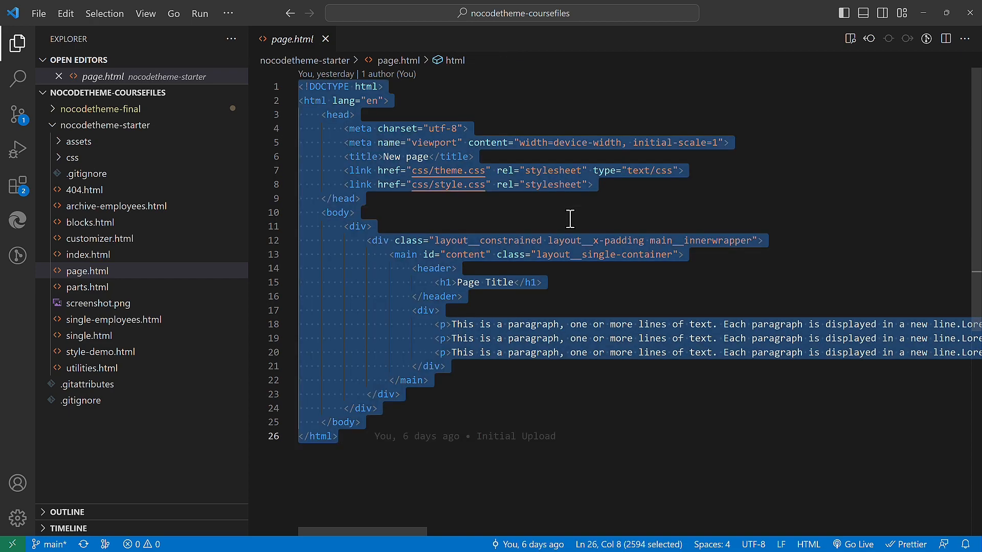
Step: Switch to Pinegrow and replace all of page.html's code with the copied markup
key(alt+Tab)
key(ctrl+a)
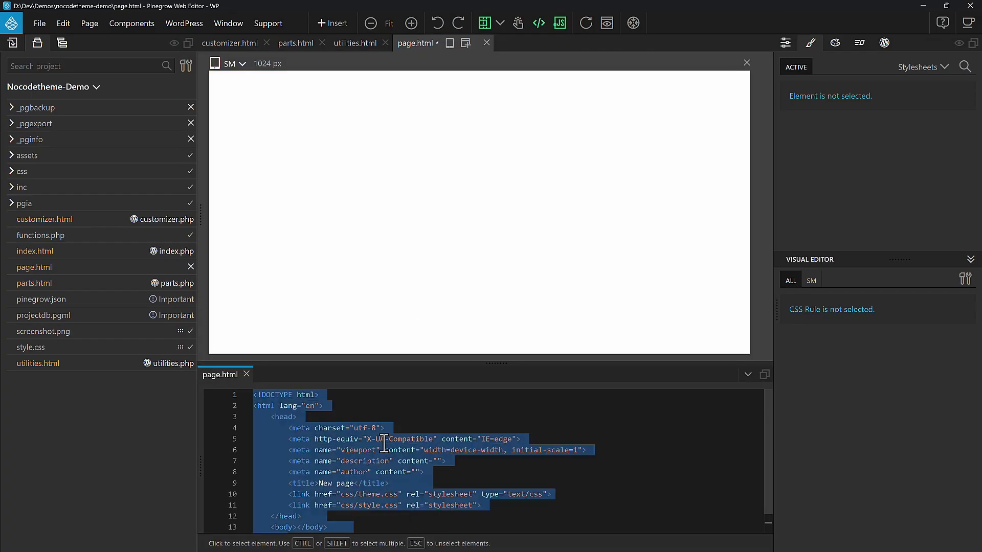
key(ctrl+v)
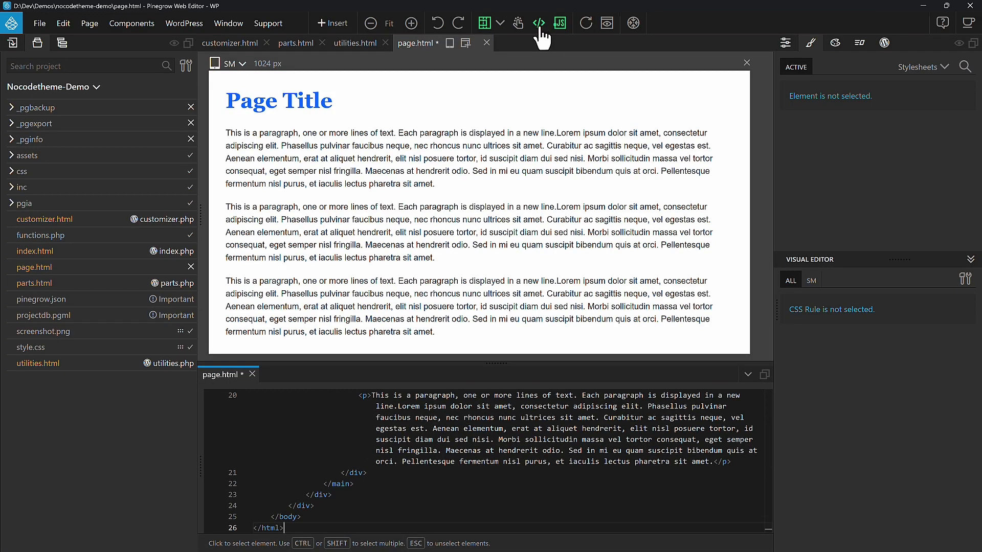
Step: Hide the code view, select the page's html element and open its WordPress page settings
click(539, 26)
click(62, 43)
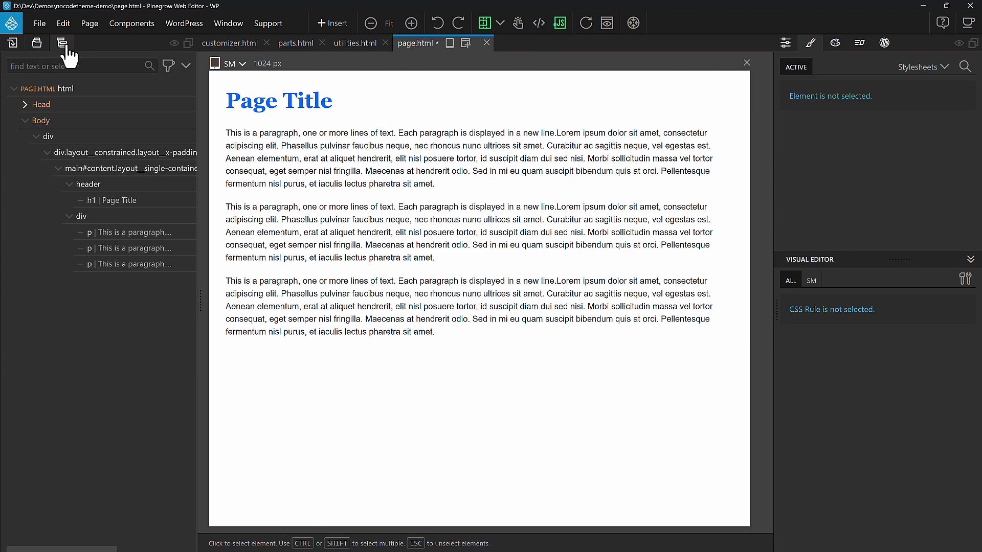
click(102, 90)
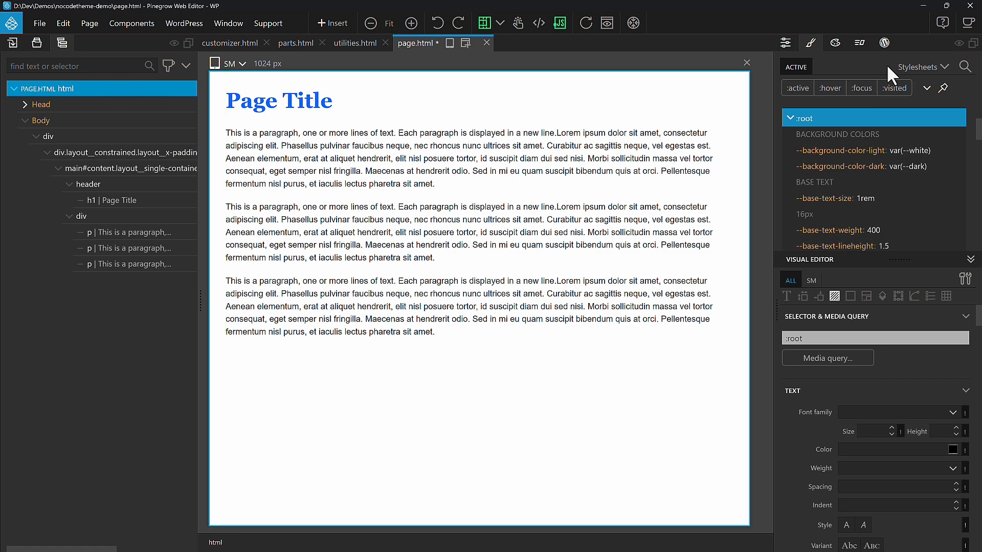
click(885, 43)
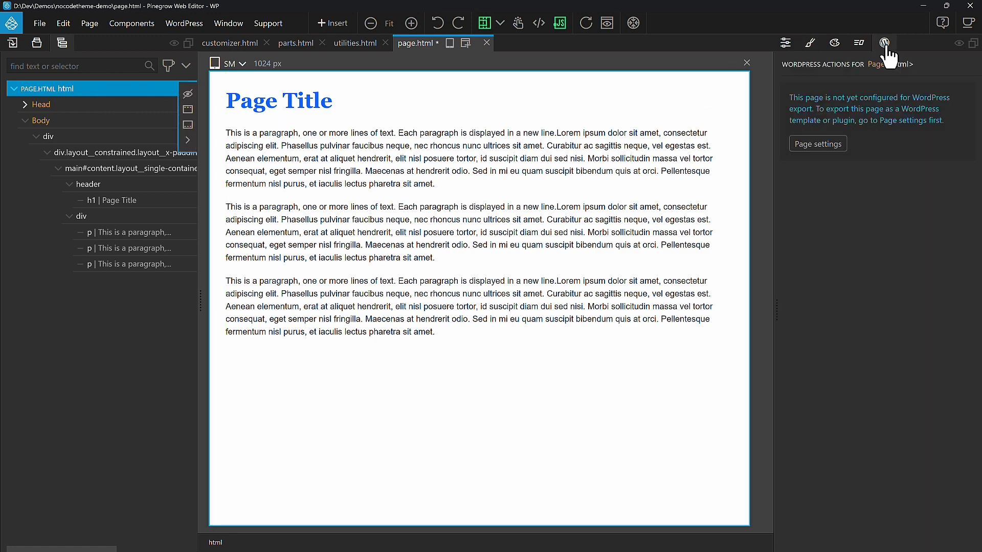
click(839, 149)
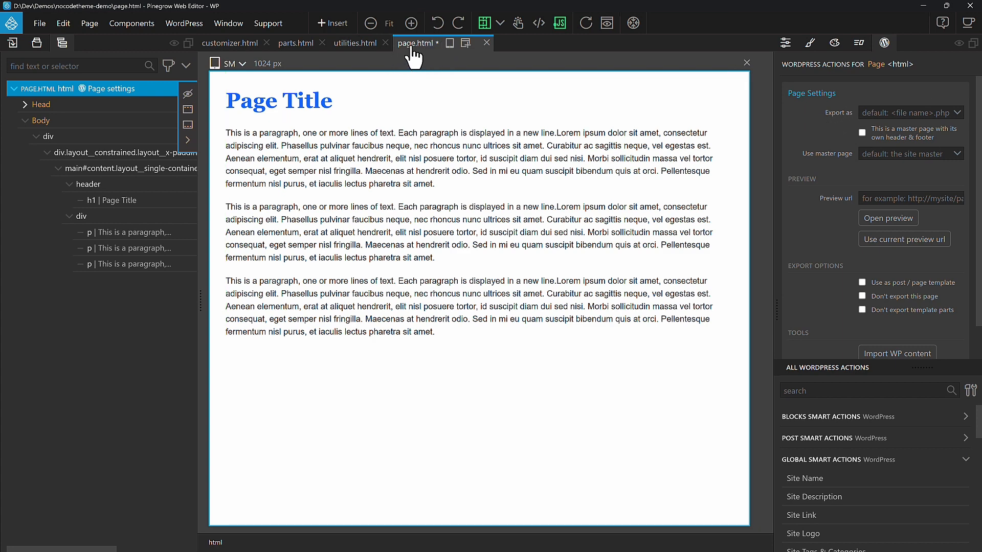
Step: Set the page's Export as template to page.php
click(955, 112)
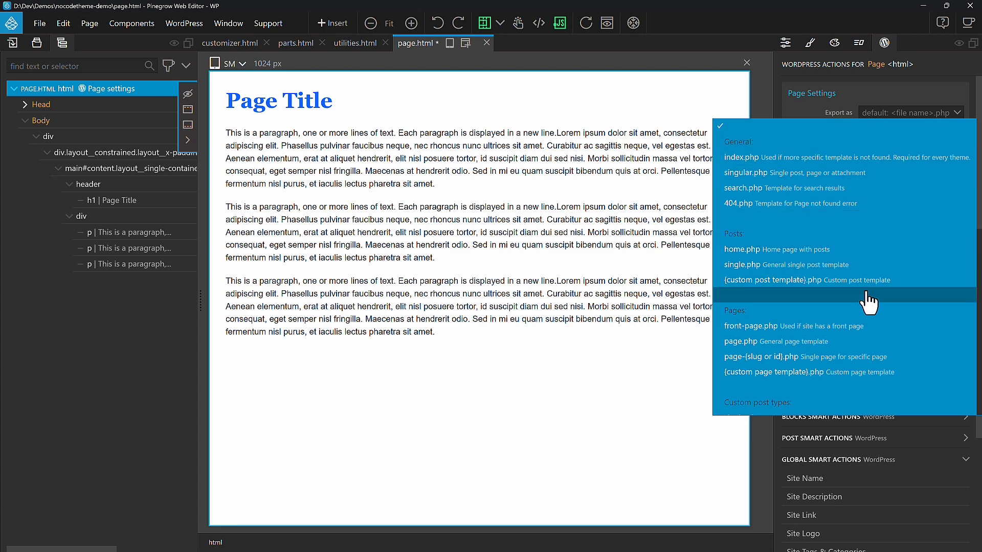
click(762, 343)
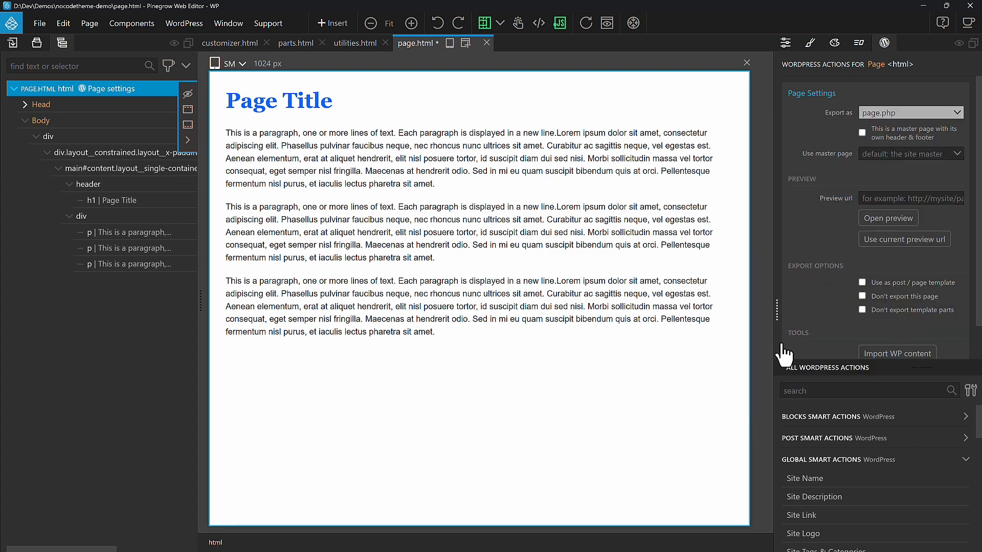
click(956, 112)
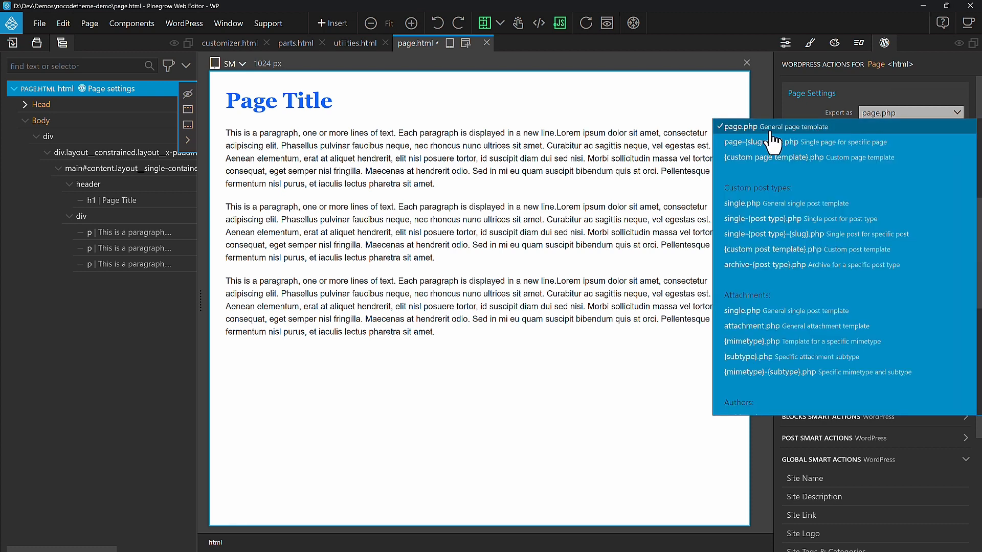
click(716, 127)
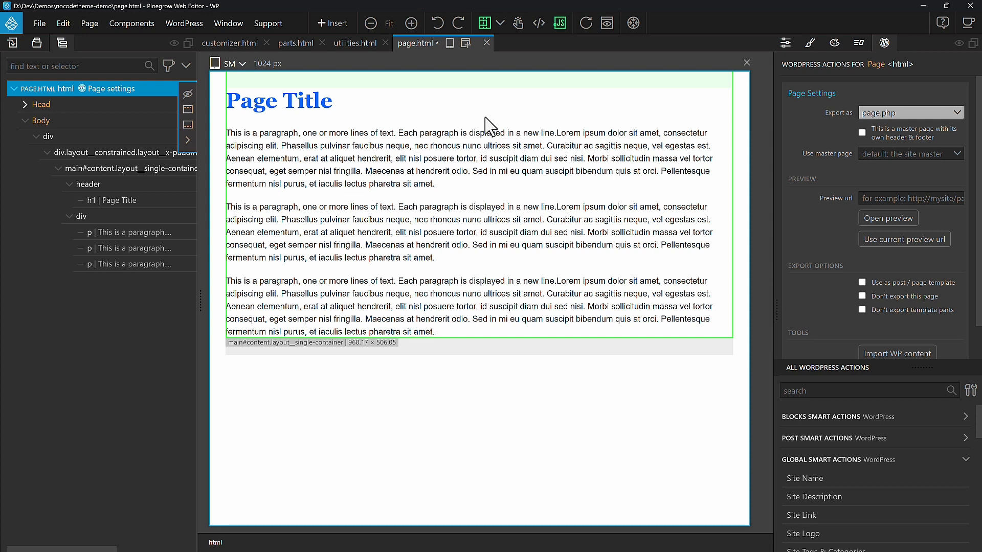
Step: Add the Site Content WordPress action to the outermost body div
click(65, 139)
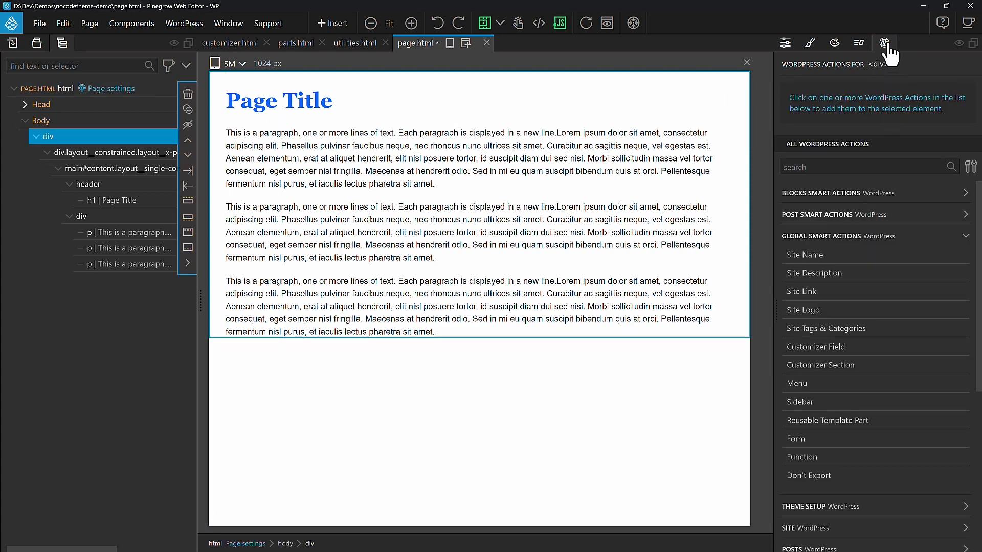
scroll(907, 374, down, 3)
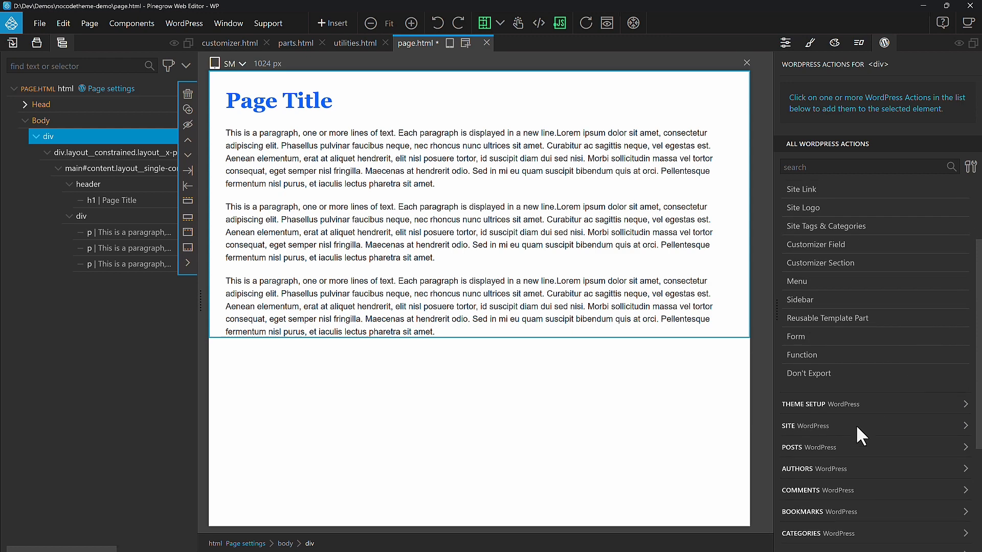
click(857, 427)
scroll(859, 434, down, 3)
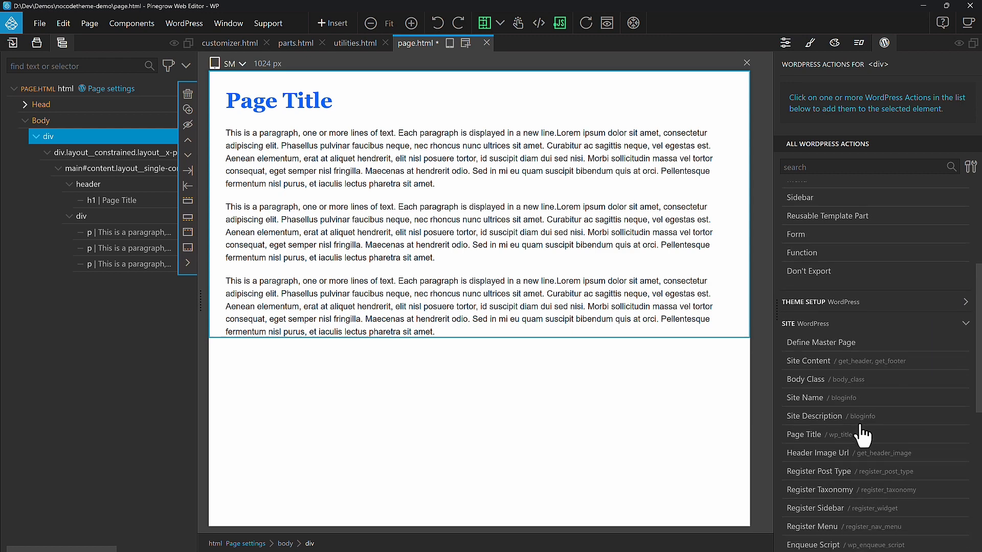
click(894, 365)
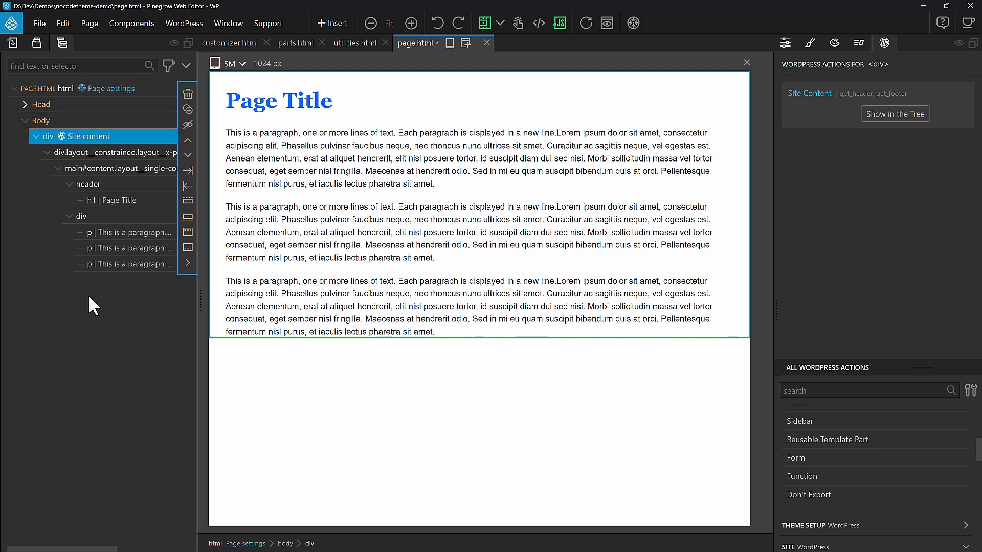
Step: Preview the generated PHP code for the Site Content action on the div
click(150, 90)
key(ctrl+z)
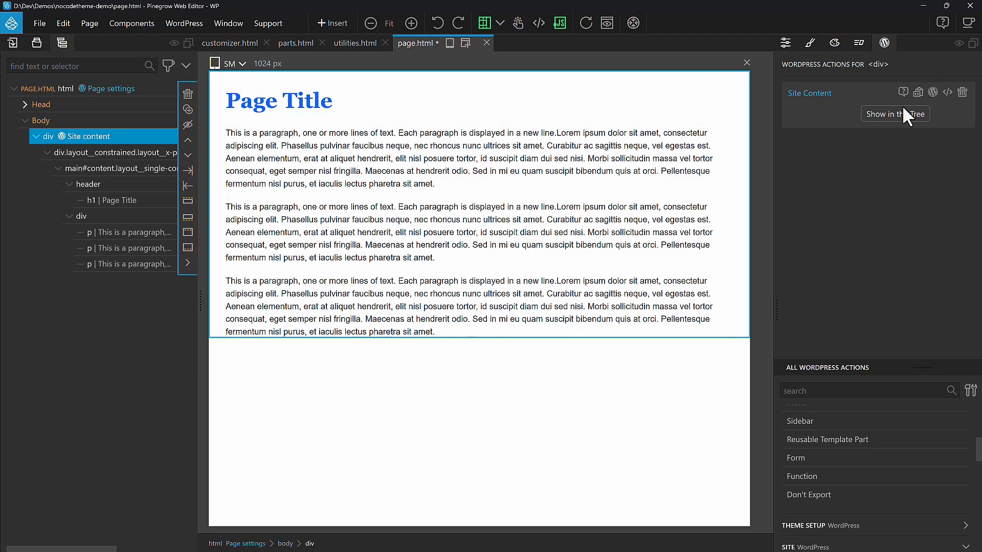
click(947, 94)
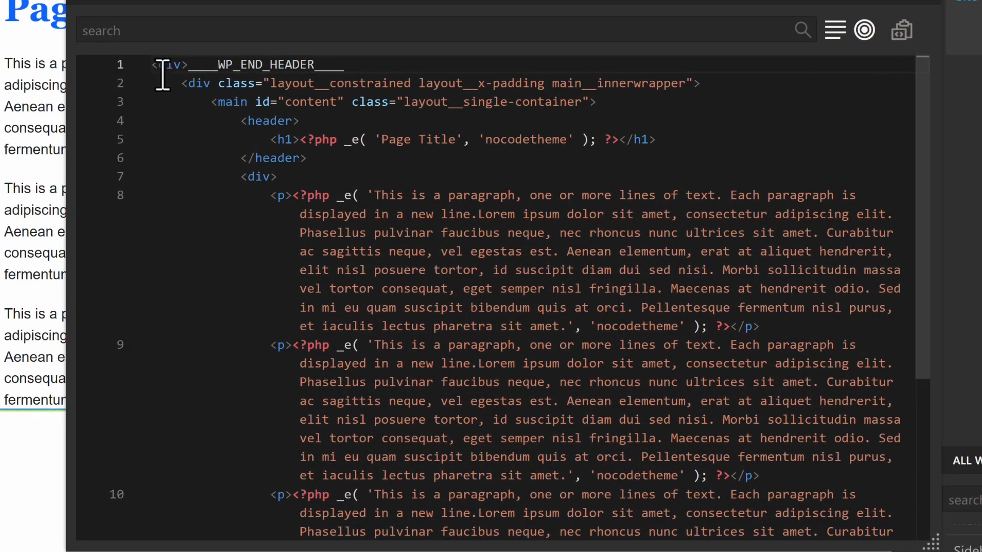
double_click(341, 65)
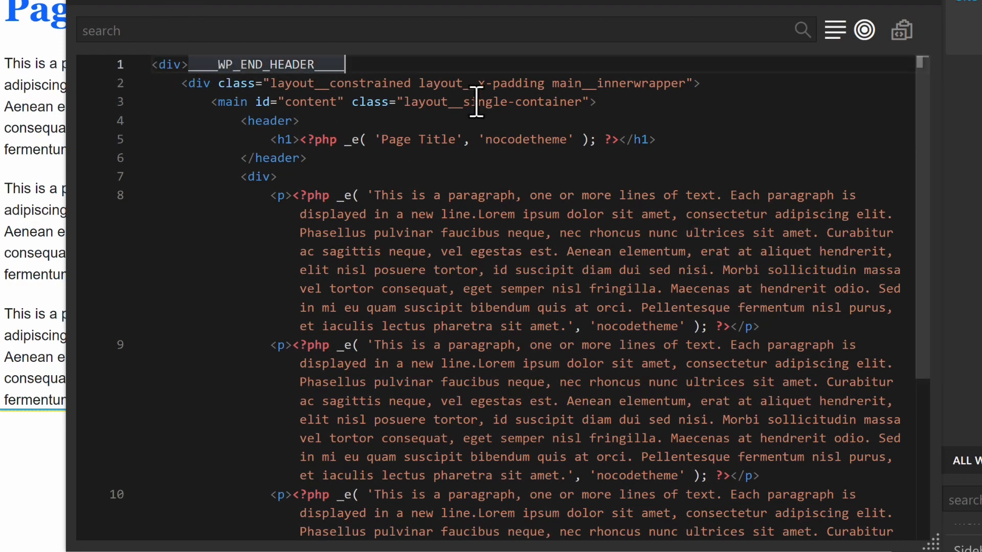
scroll(581, 169, down, 4)
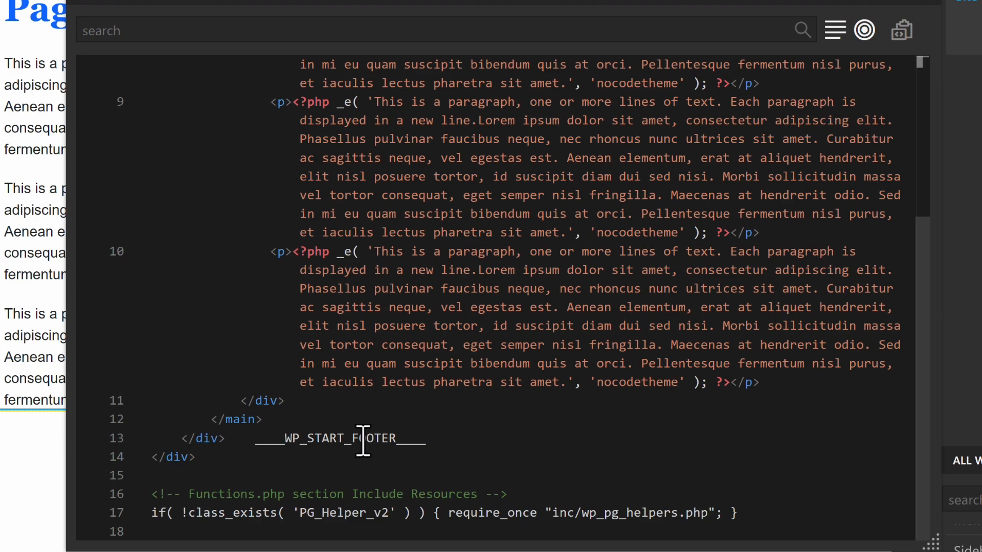
click(464, 438)
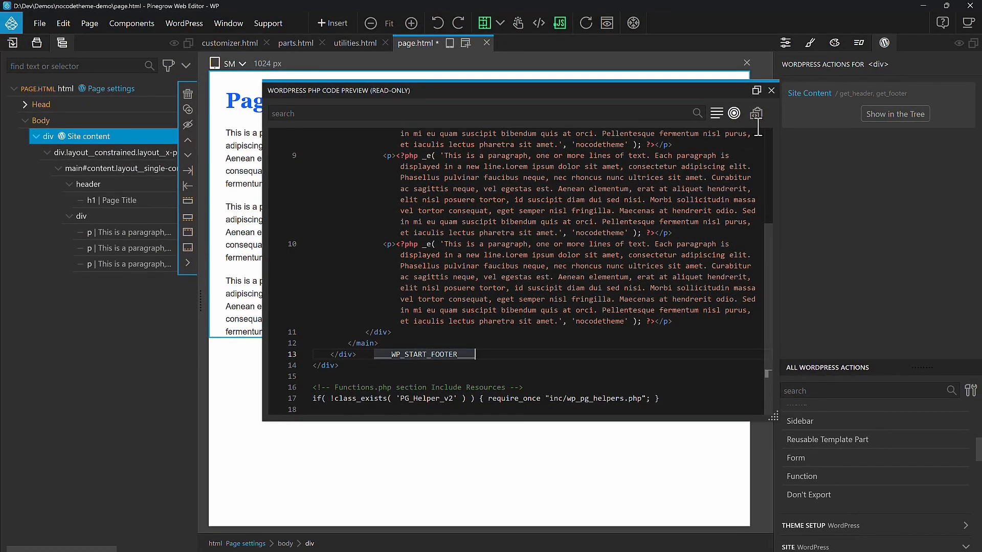
click(771, 90)
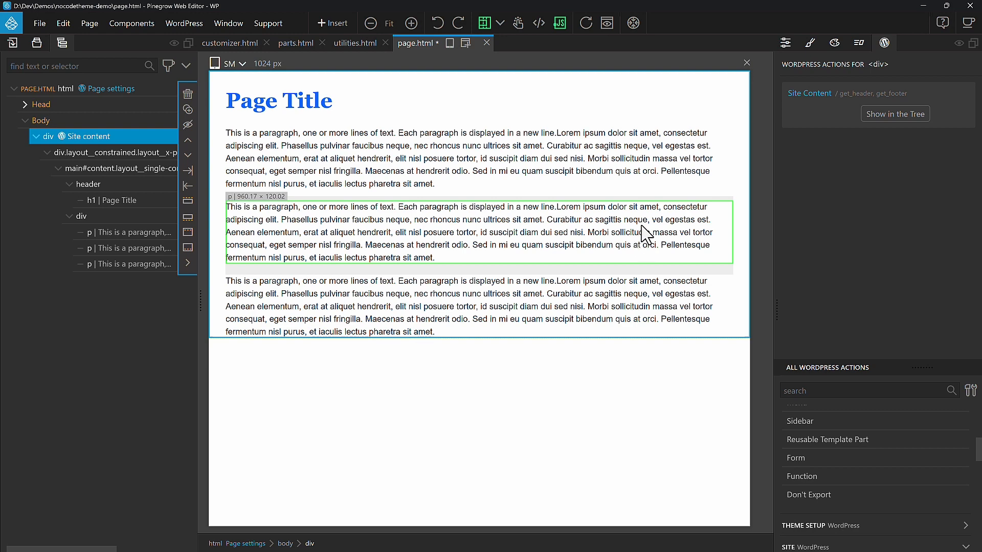
Step: Add the Show Posts action to the layout__constrained div inside the site content
click(70, 157)
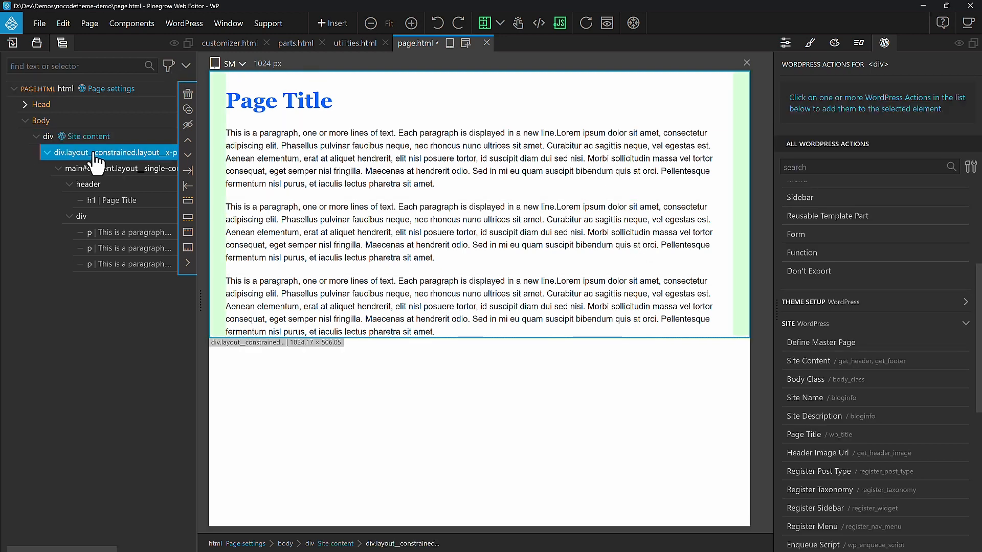
scroll(826, 230, up, 4)
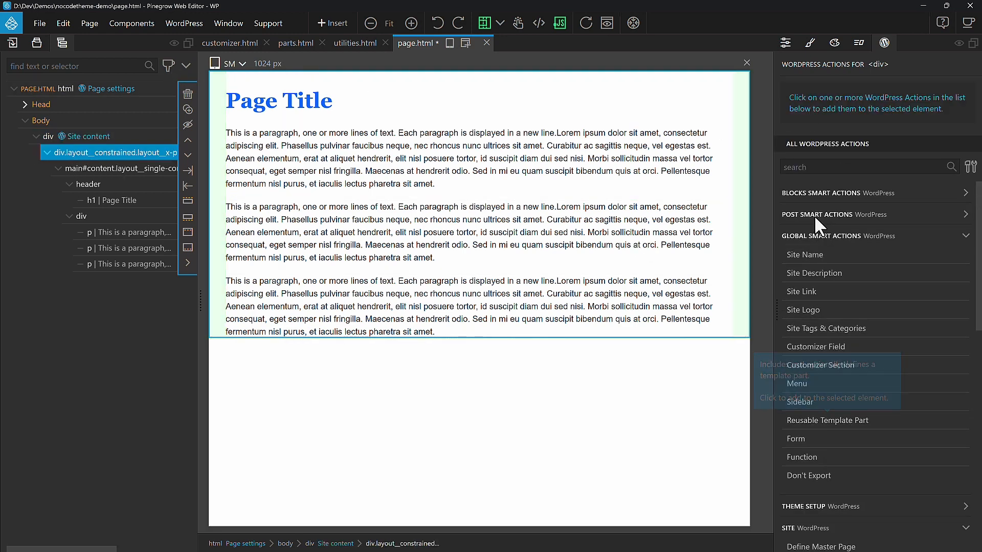
click(939, 228)
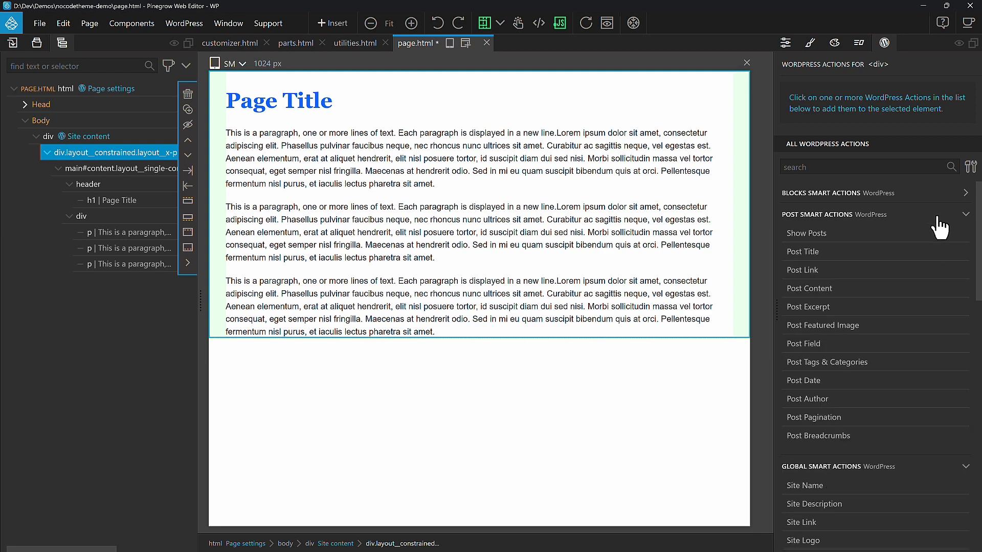
click(811, 236)
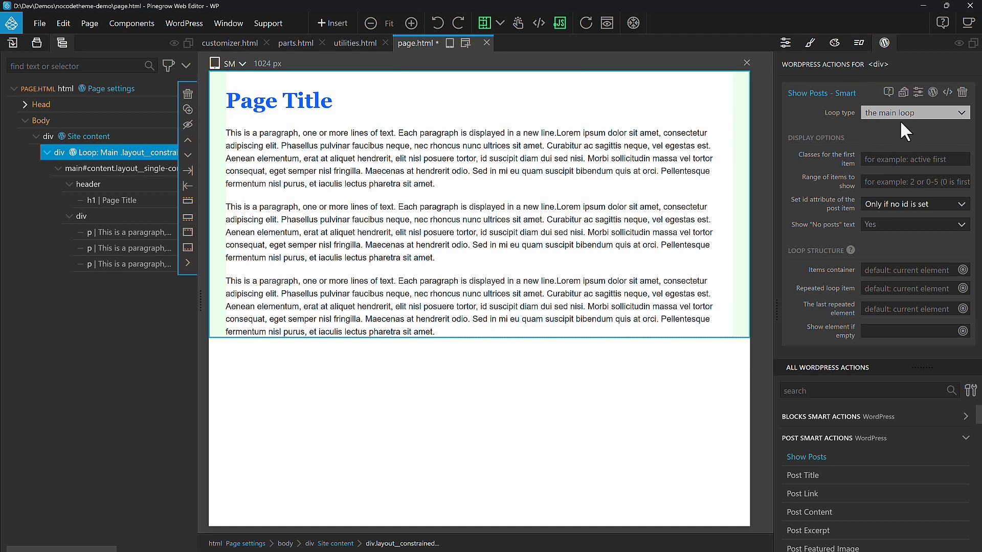
Step: Add the Post Title action to the h1 and the Post Content action to the paragraphs' div
click(391, 102)
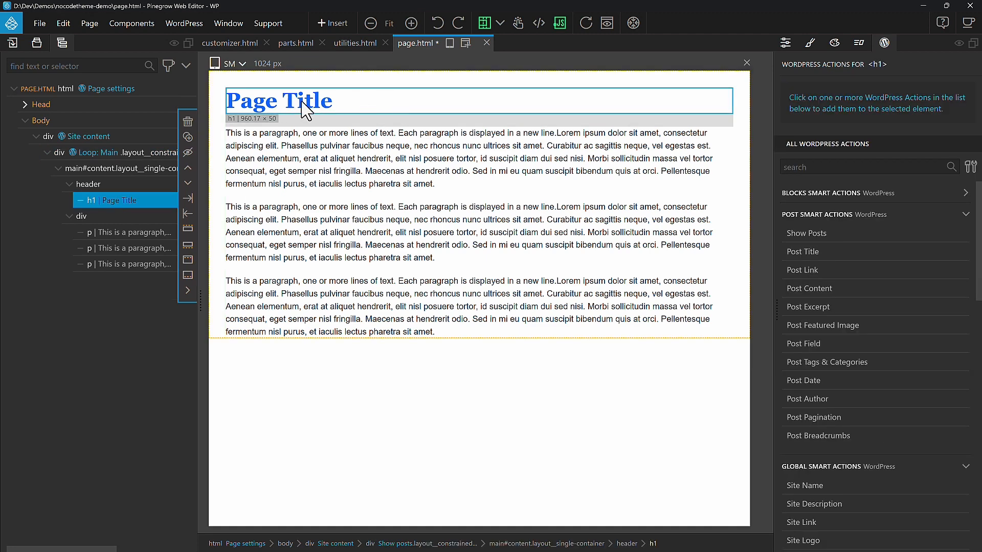
click(818, 253)
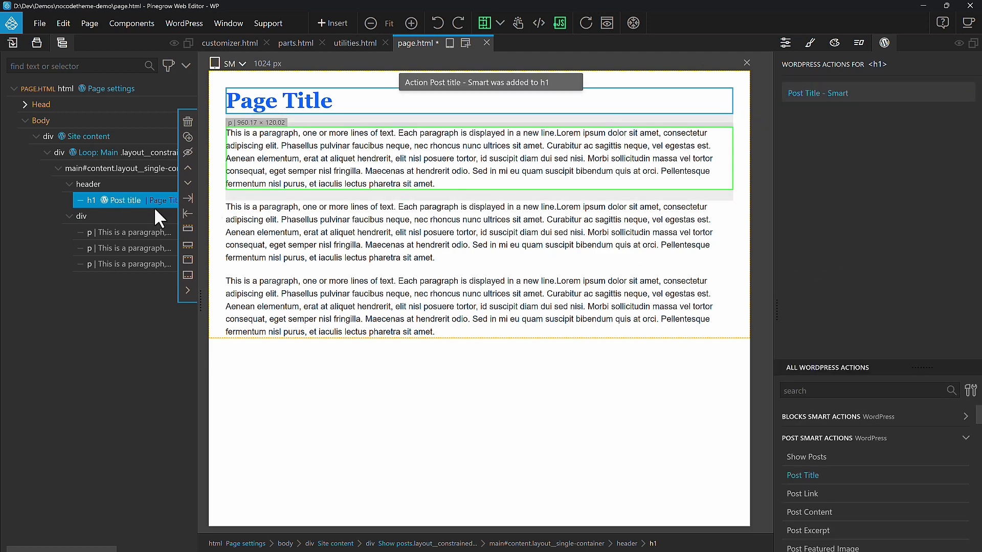
click(95, 219)
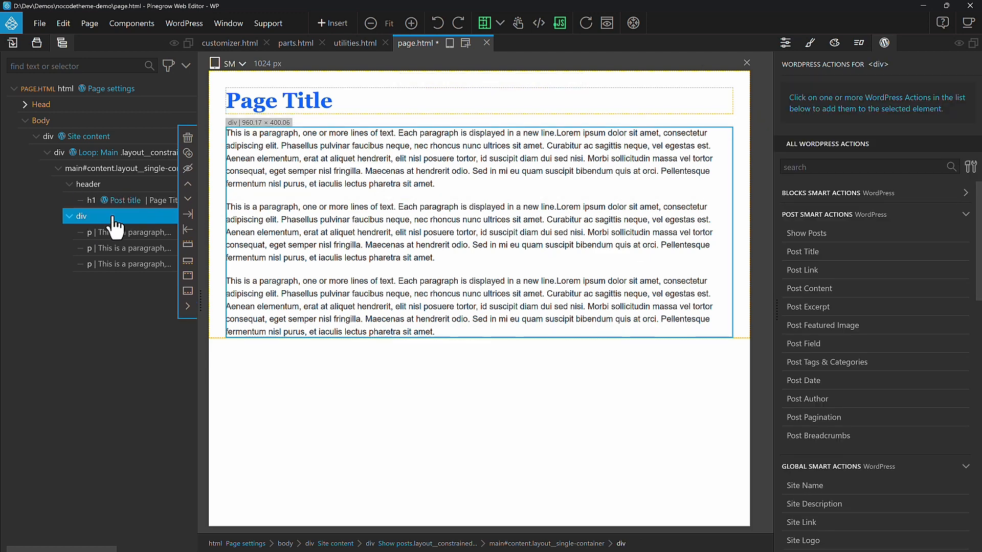
click(820, 290)
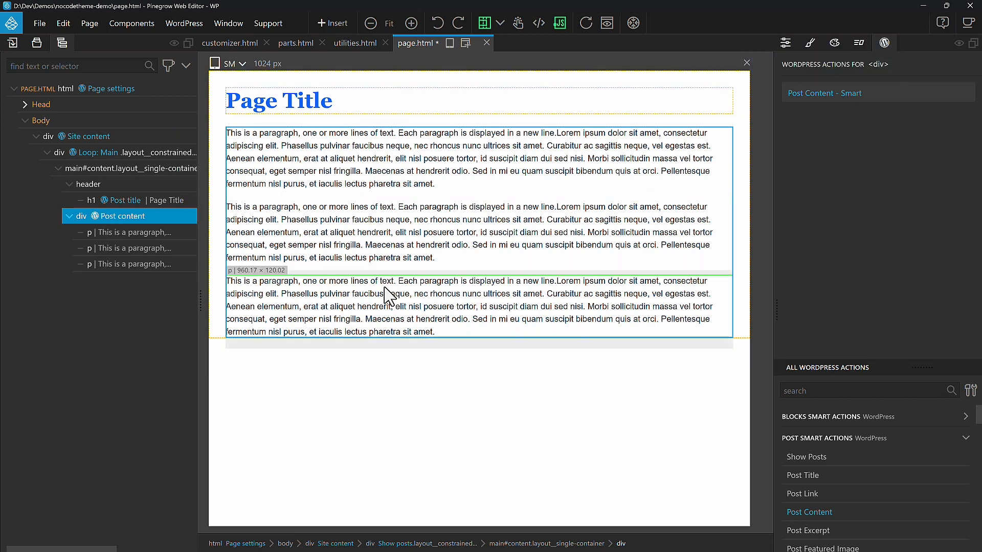
Step: Save the page to export page.php and reload the site in the browser
key(ctrl+s)
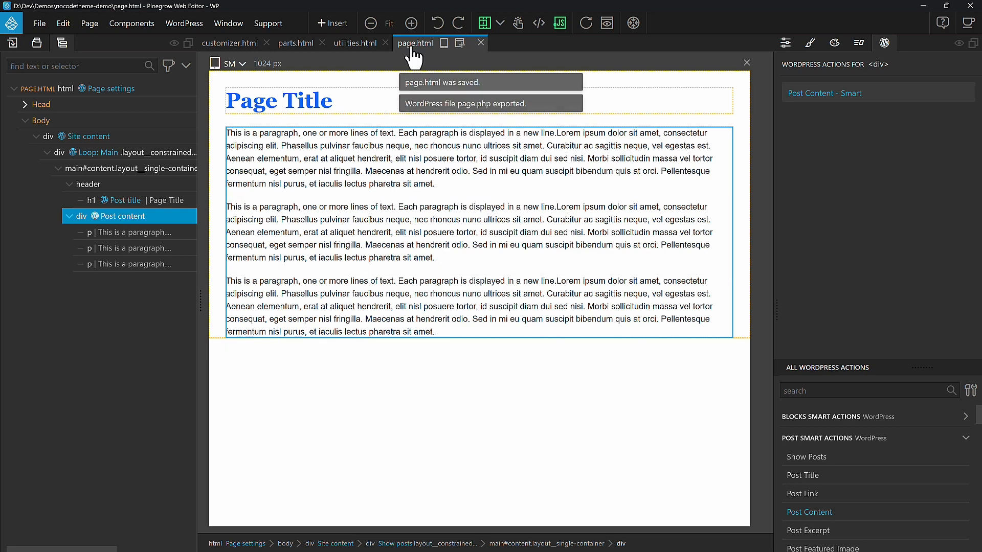
click(179, 24)
click(192, 61)
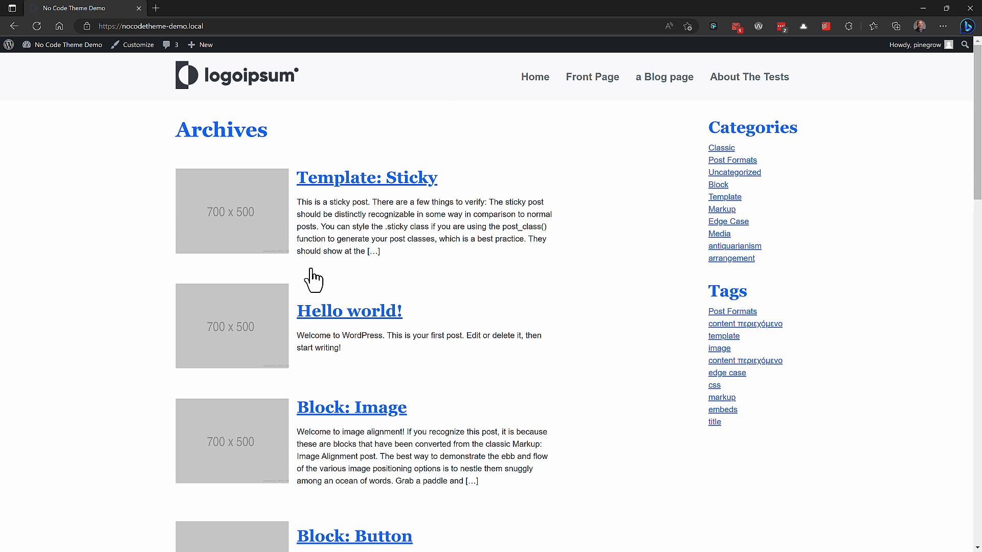
Step: View the Front Page, a Blog page and About The Tests pages on the site
click(591, 84)
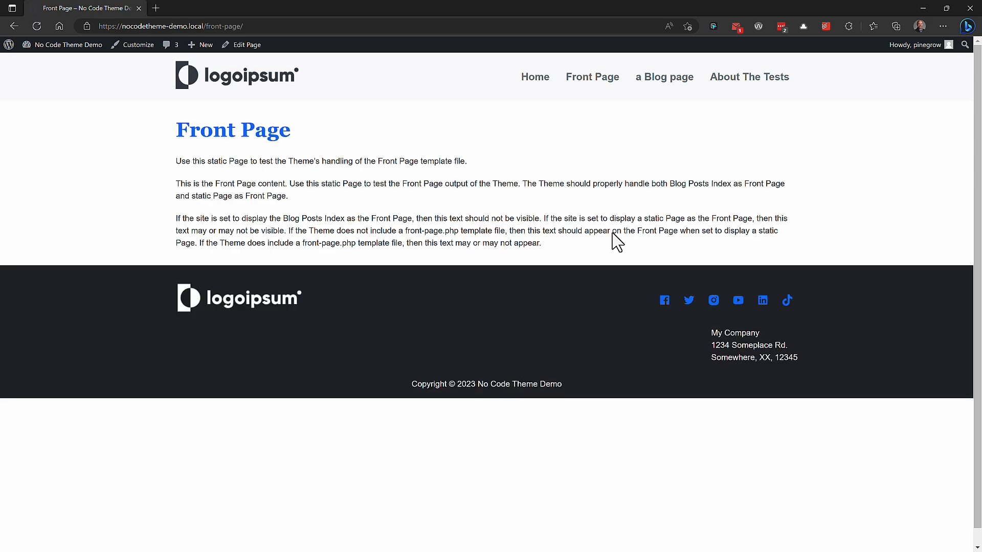
click(680, 83)
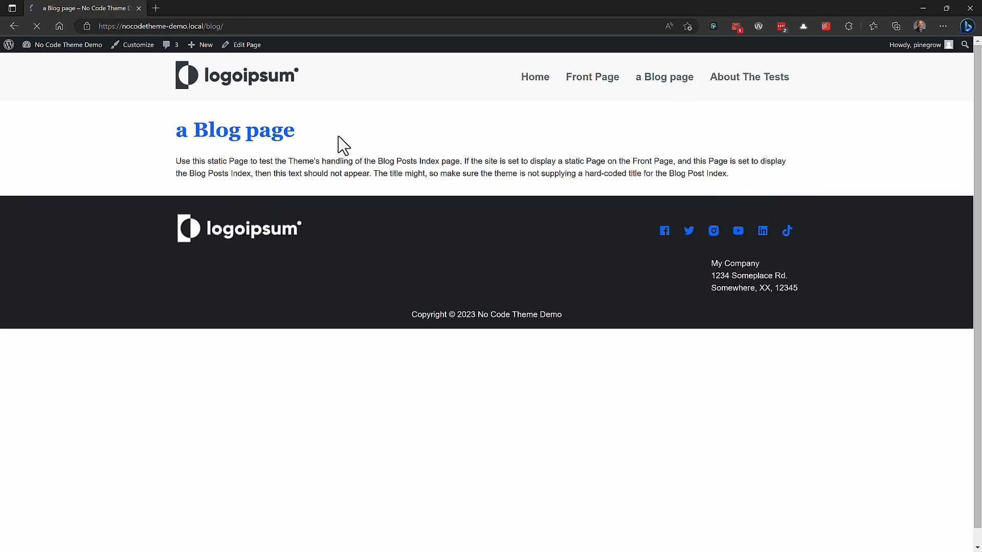
click(778, 84)
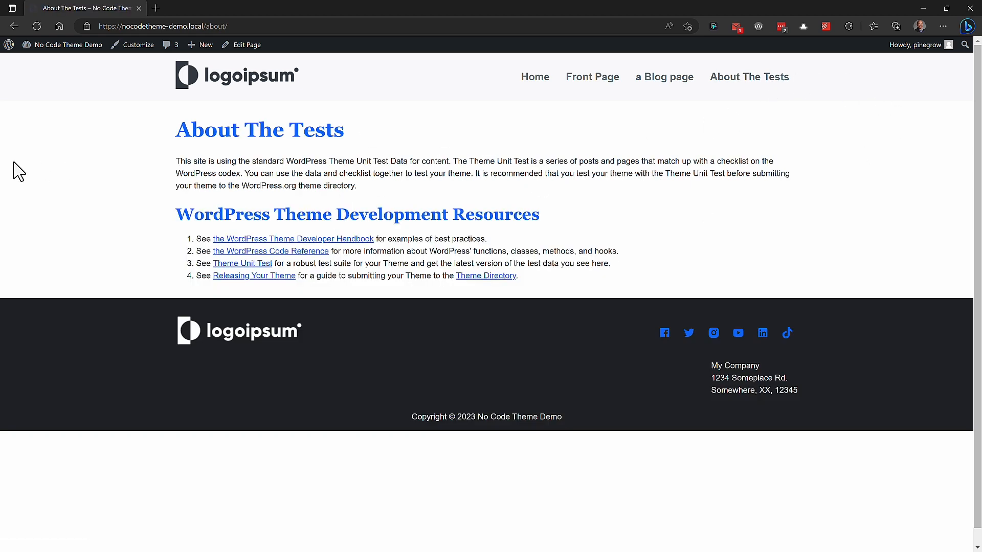
Step: Set the homepage to display the static Front Page and the posts page to a Blog page in Reading Settings
mouse_move(68, 46)
click(46, 63)
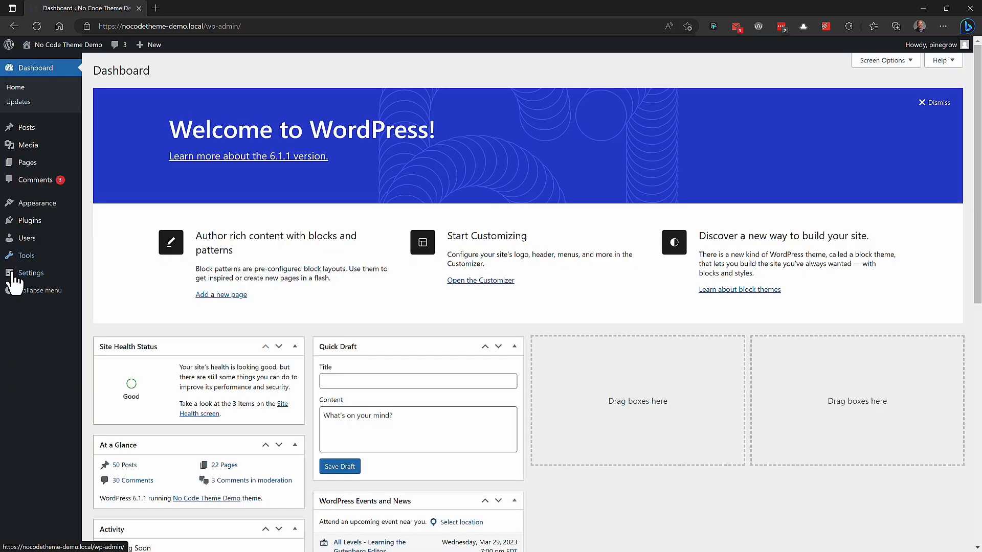
mouse_move(11, 284)
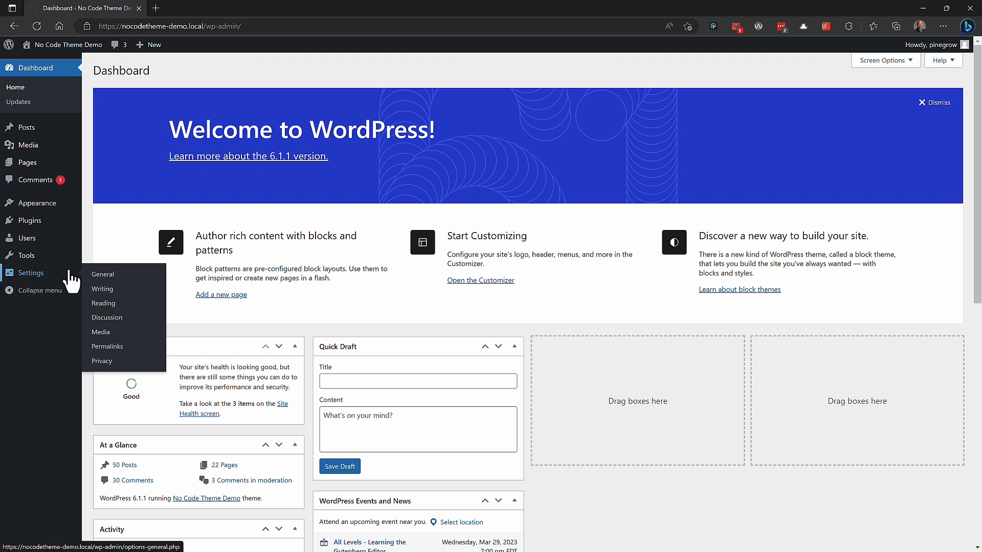
click(124, 306)
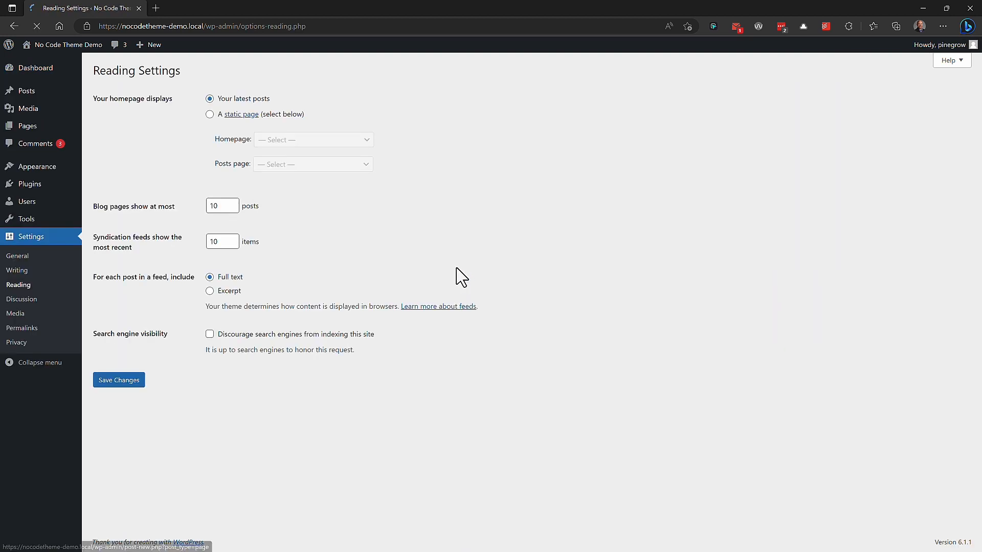
click(209, 114)
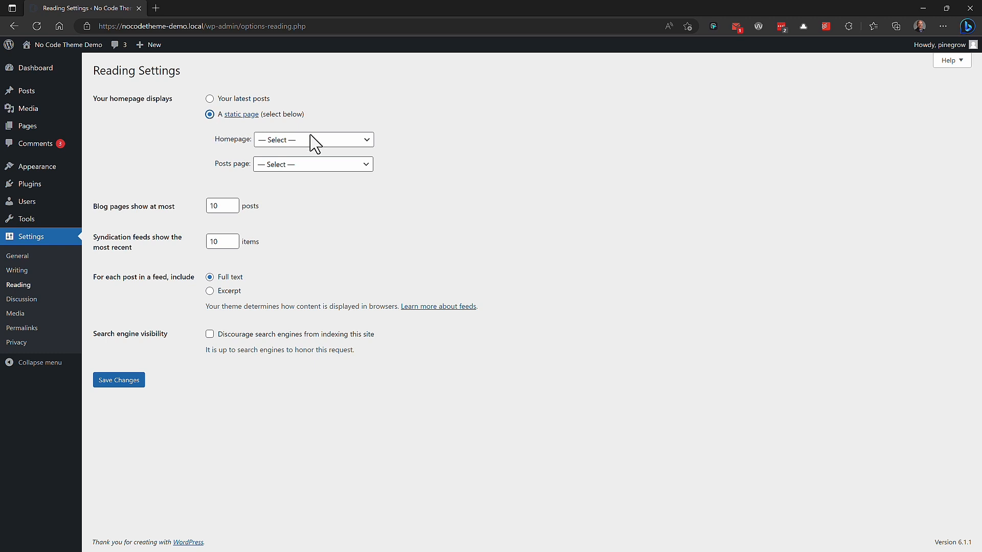
click(335, 140)
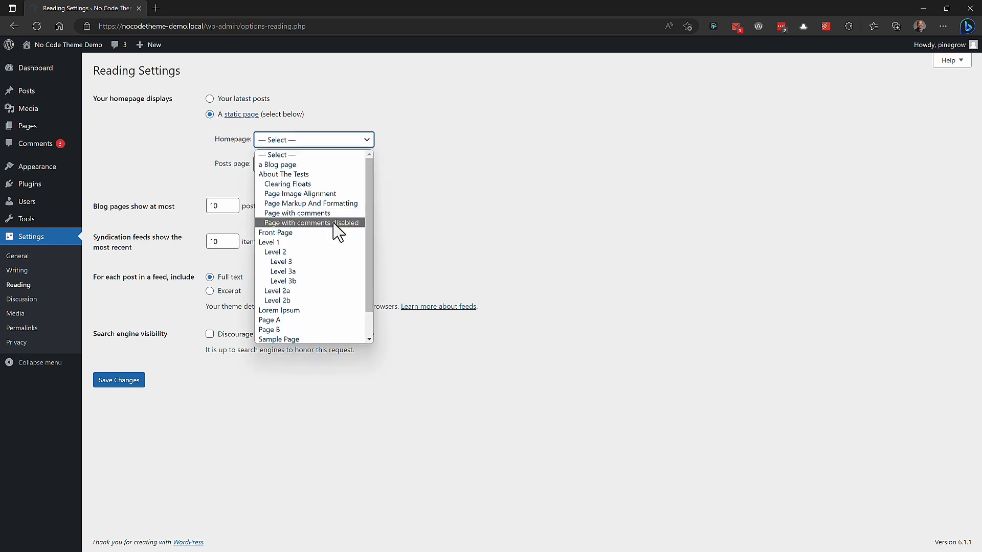
click(326, 234)
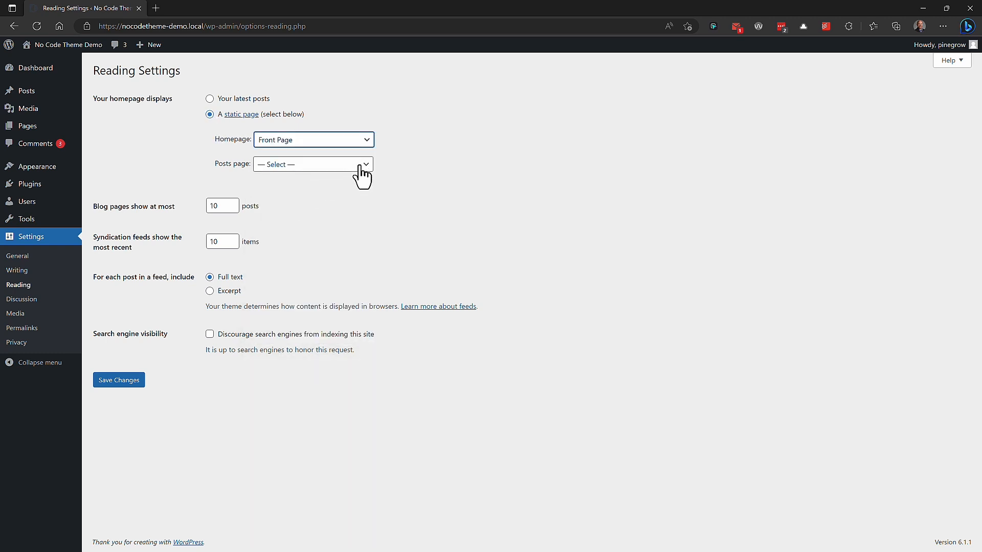
click(362, 174)
click(331, 189)
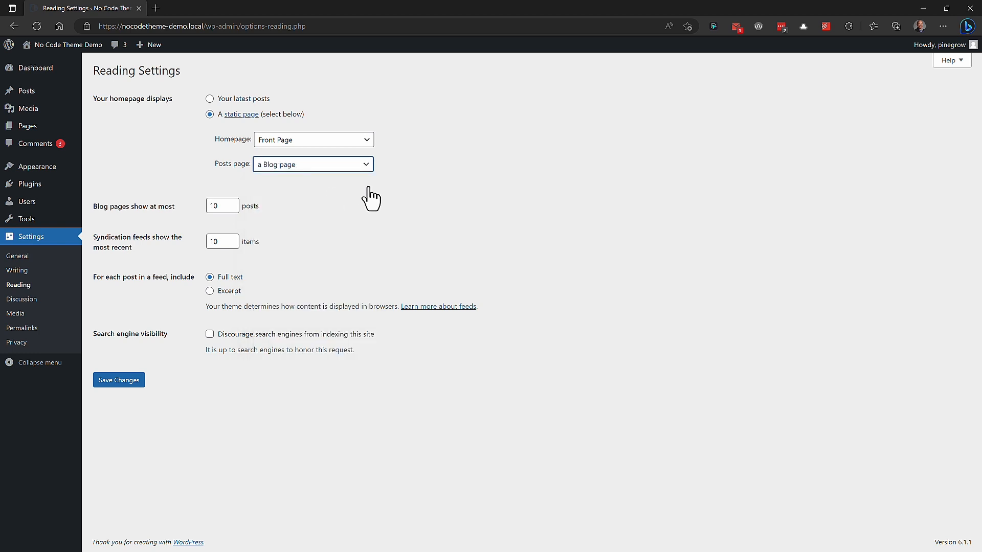
click(123, 383)
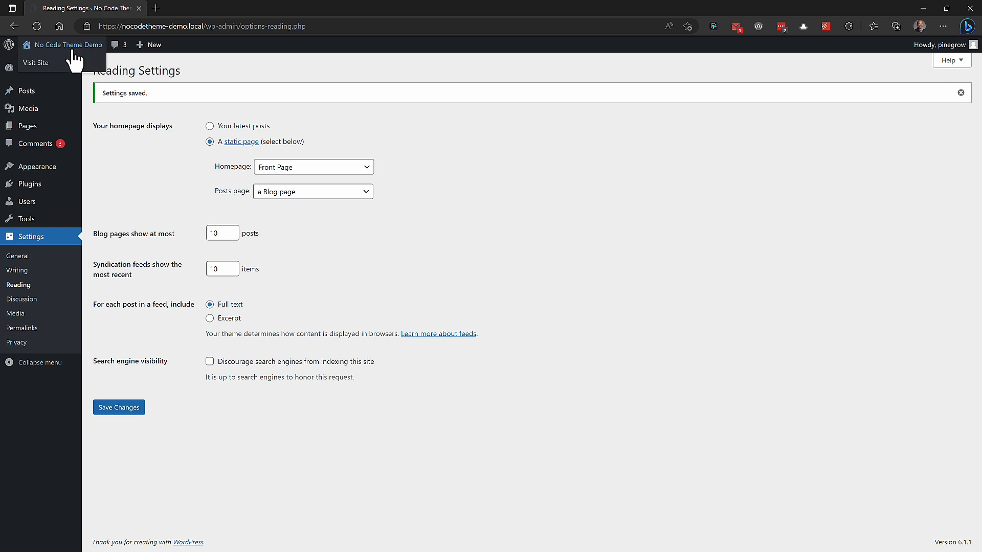
Step: Visit the site and view the Front Page, the blog page and the Classic category archive
click(64, 63)
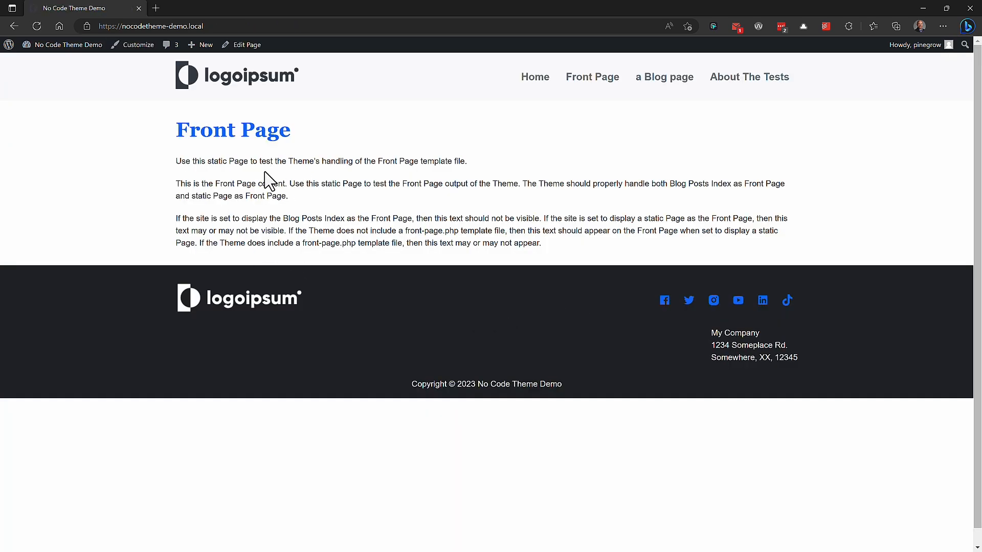
click(680, 79)
scroll(648, 274, down, 20)
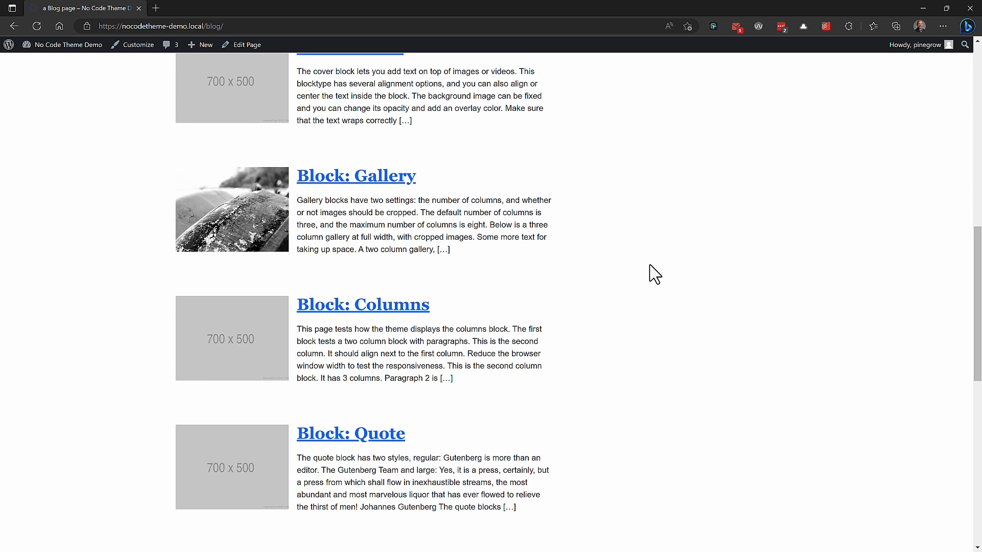
scroll(654, 274, up, 20)
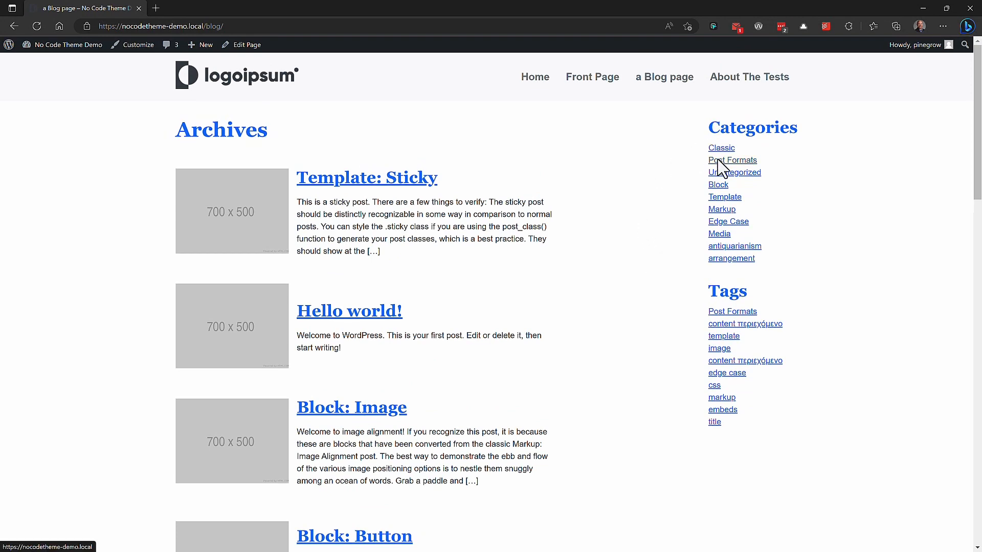
click(721, 150)
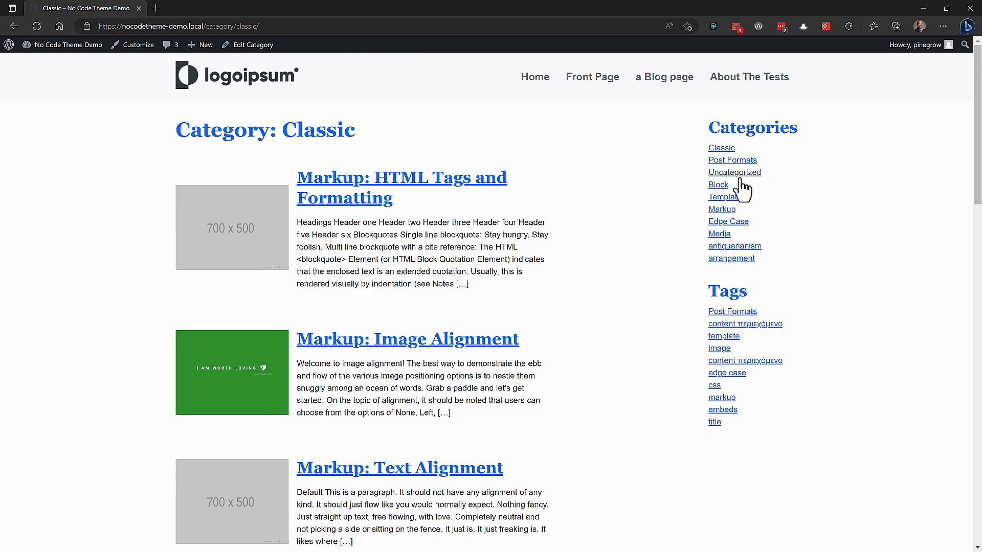
scroll(499, 190, down, 15)
scroll(496, 187, up, 15)
drag(204, 132, 343, 138)
click(321, 131)
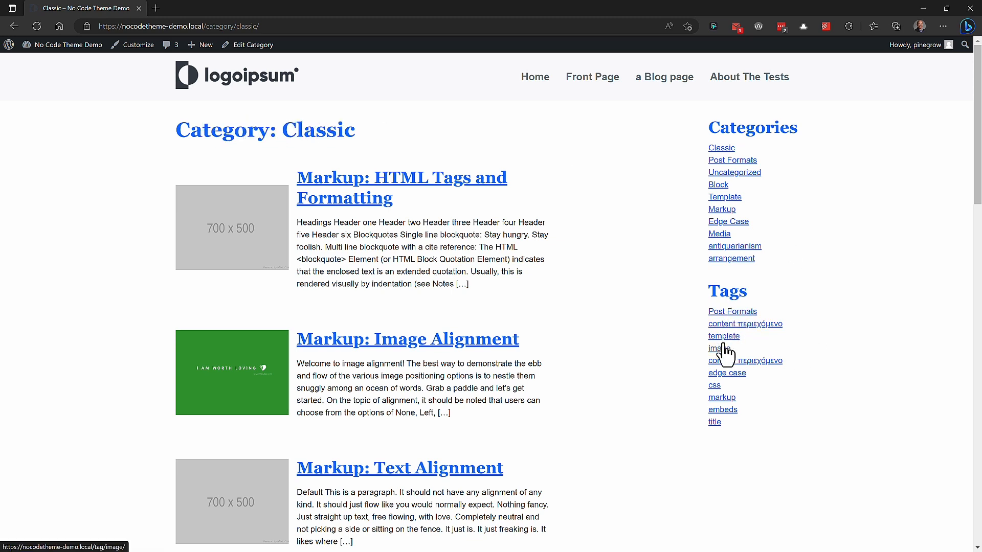
Step: View the Post Formats tag archive, return to the blog page and open the Block: Gallery post
click(727, 313)
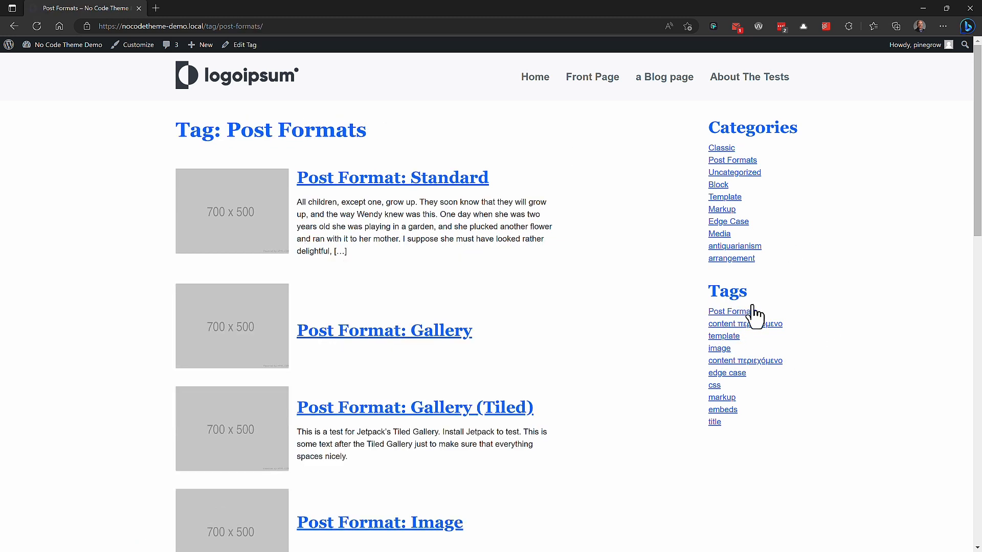
click(756, 77)
click(533, 85)
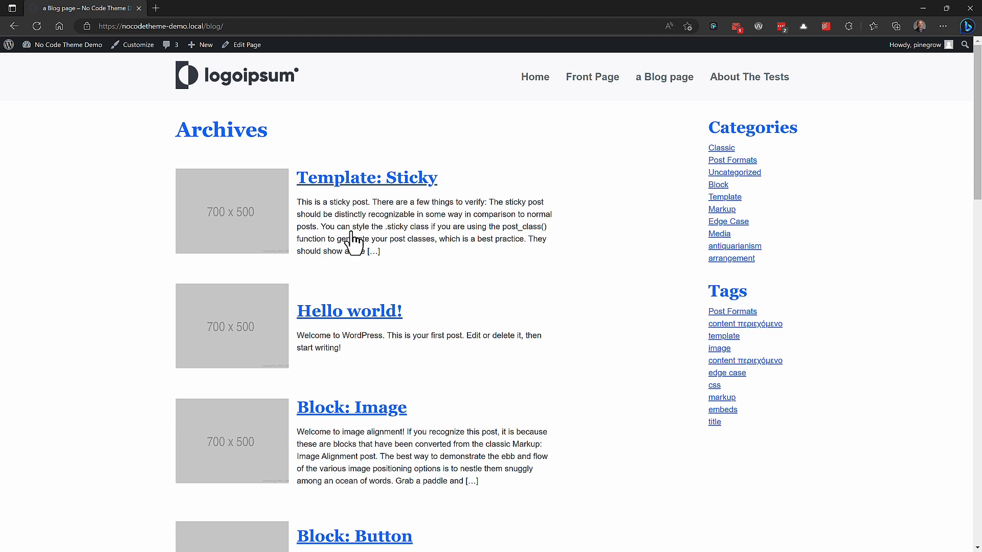
click(340, 183)
scroll(659, 196, down, 12)
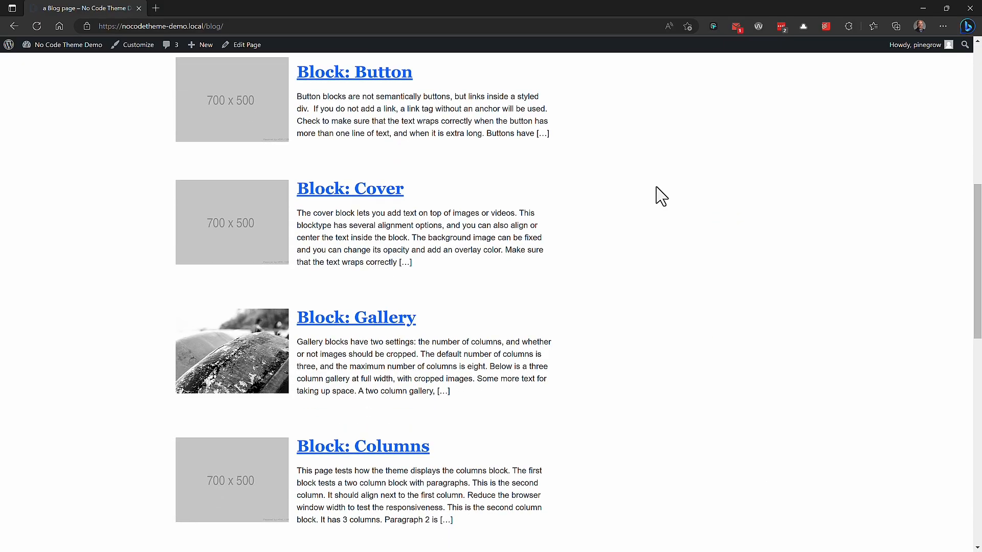
scroll(660, 196, up, 2)
scroll(659, 195, up, 3)
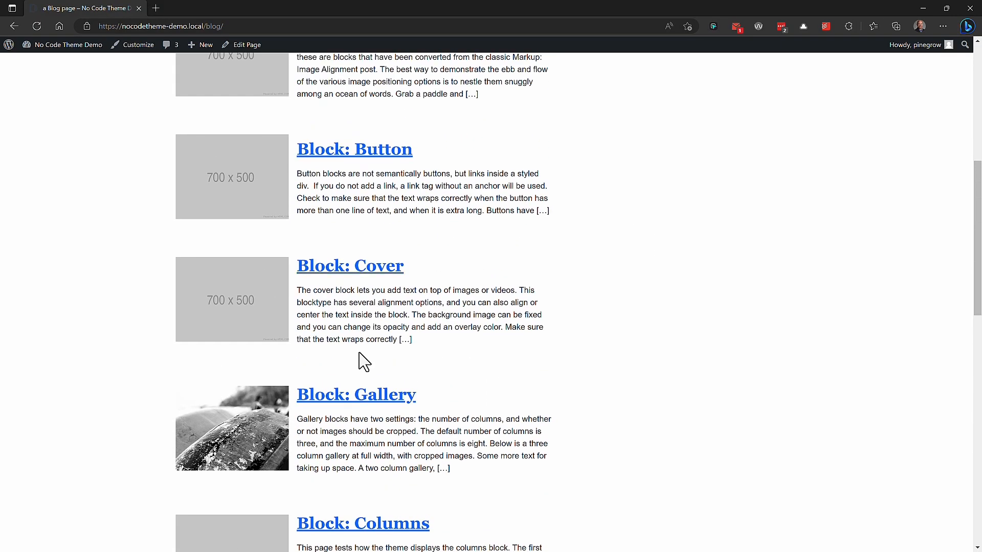
click(356, 402)
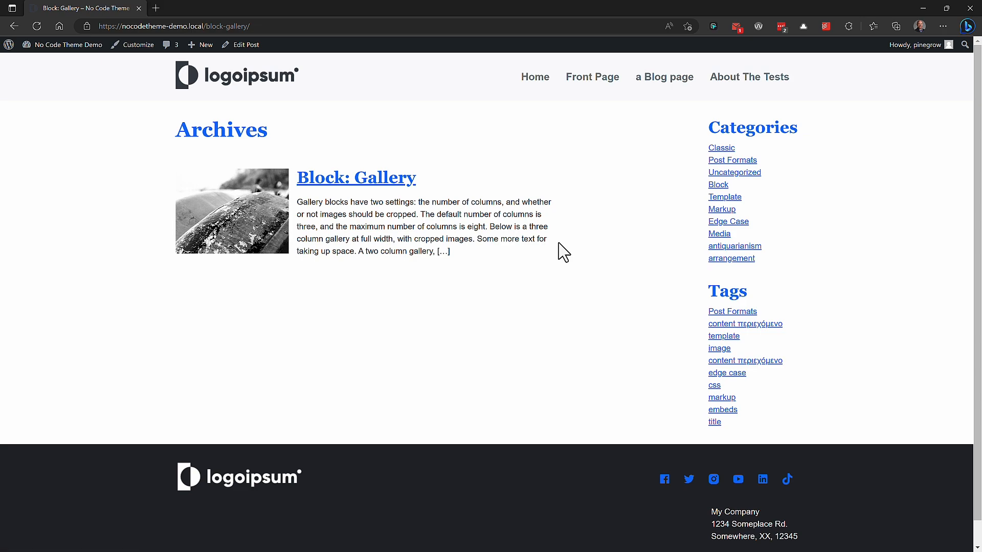
Step: Add a new plain HTML index.html page to the project named single.html
key(alt+Tab)
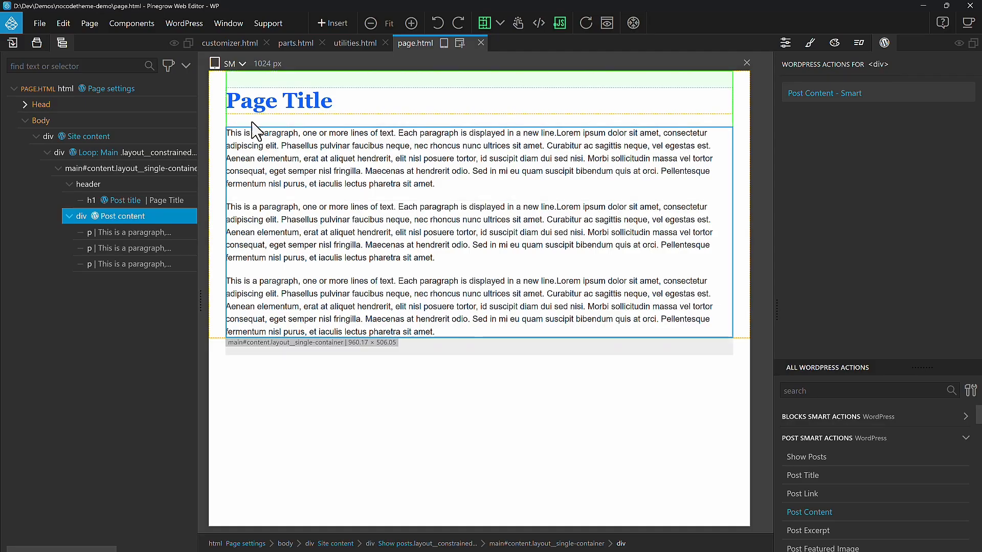
click(37, 43)
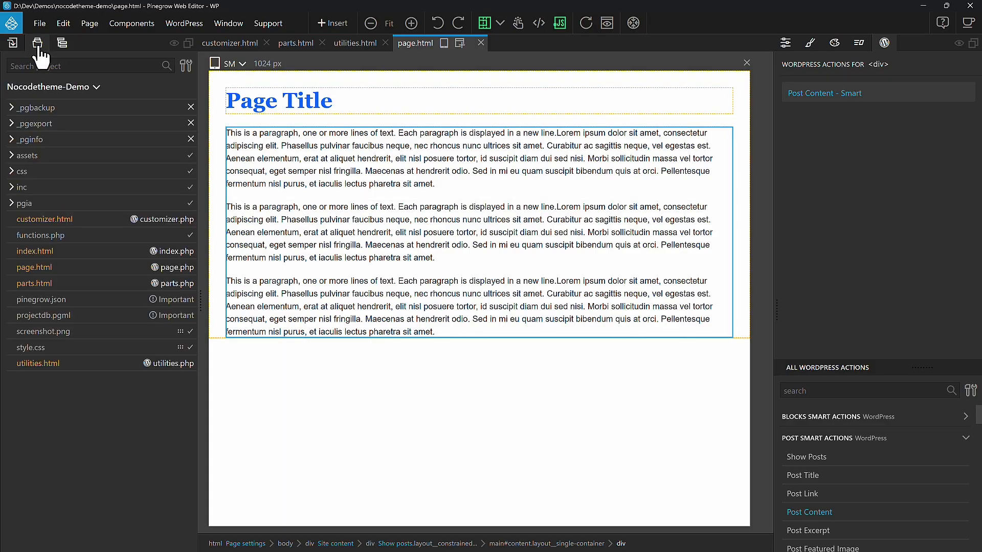
click(47, 92)
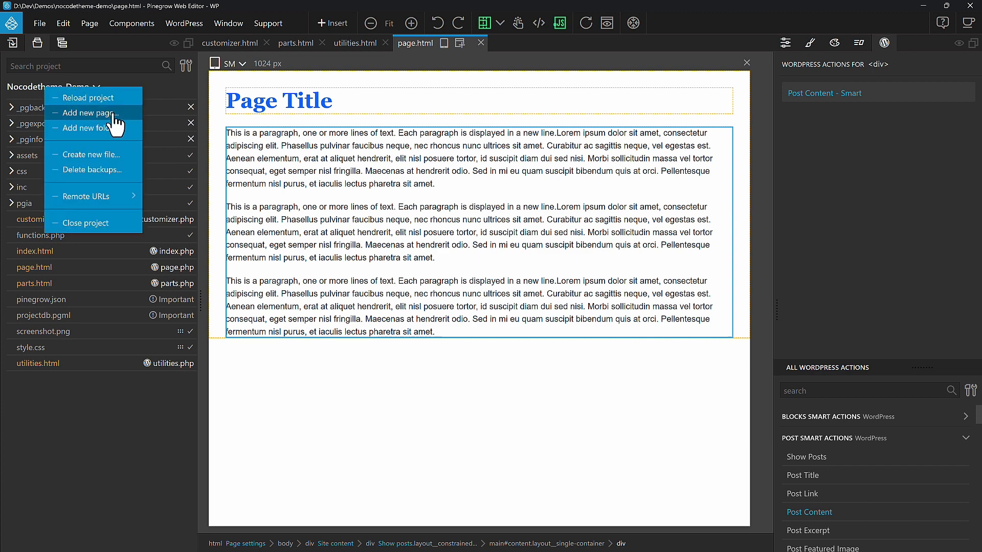
key(Return)
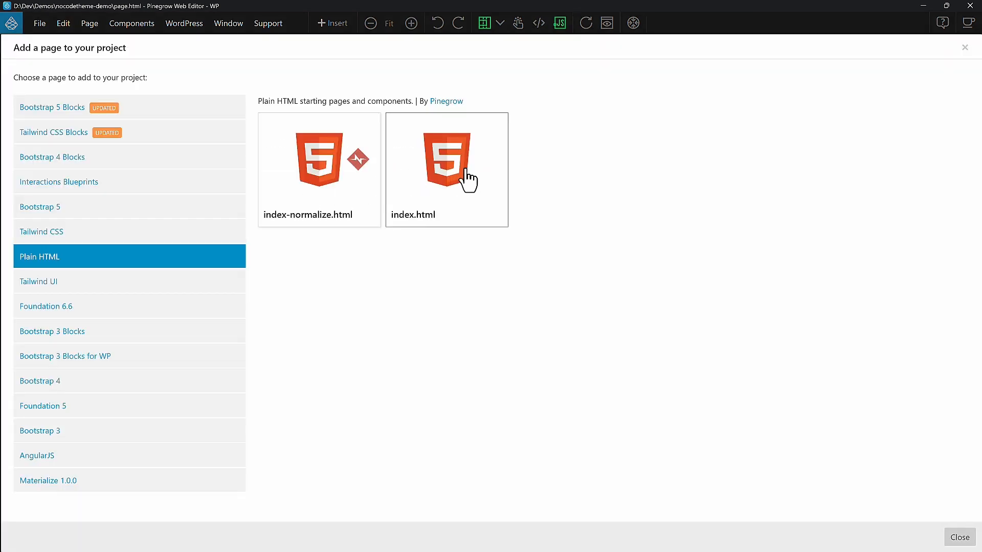
click(471, 169)
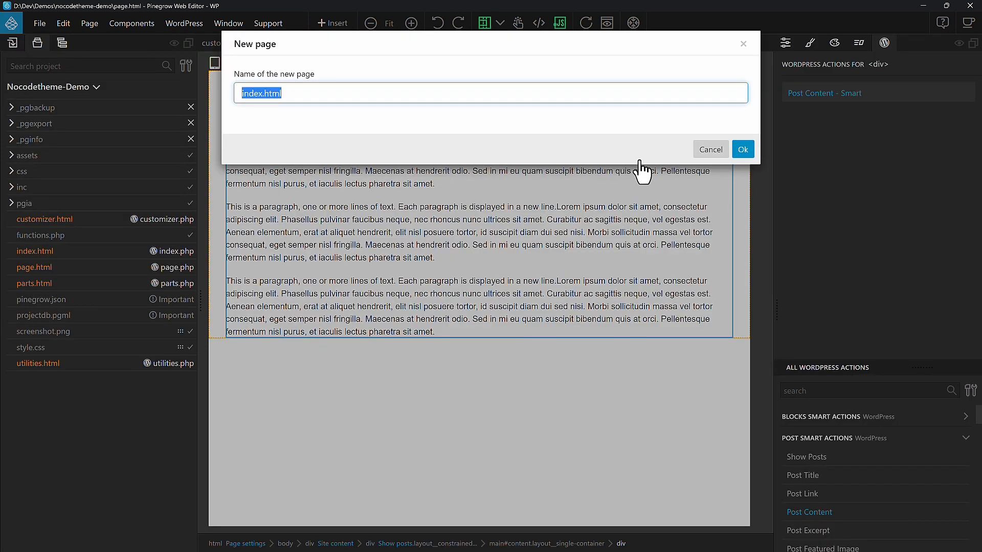
text(singl)
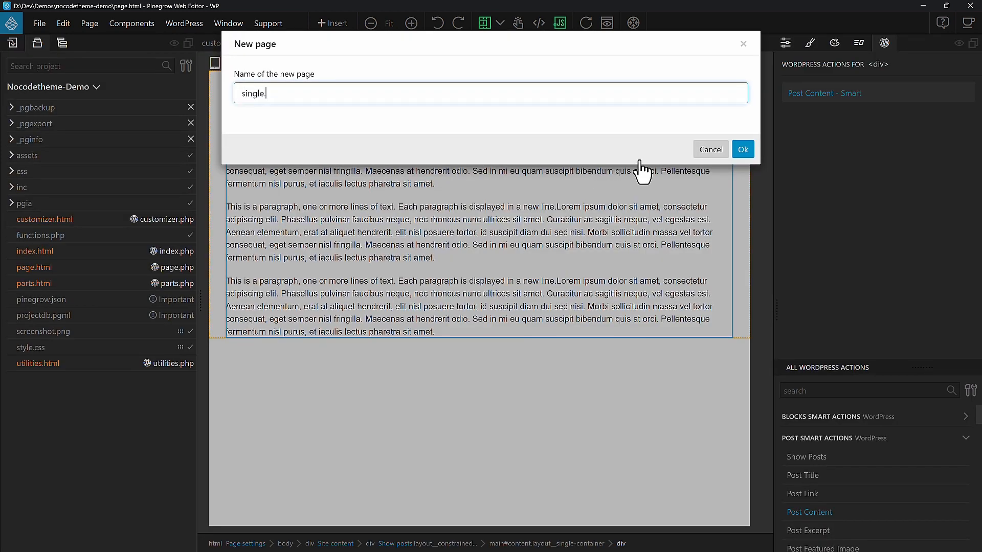
key(Return)
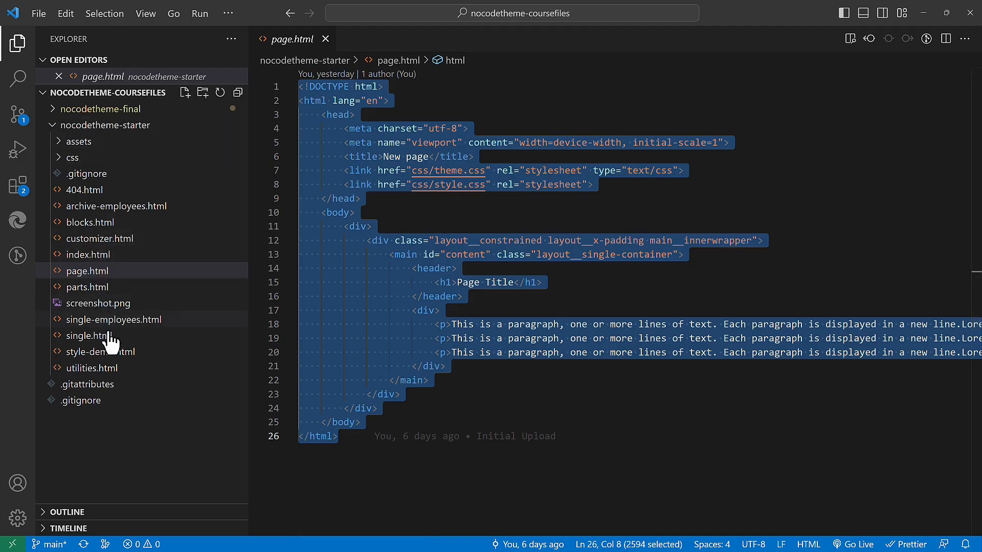
Step: Open the starter single.html in VS Code and copy all its code
key(ctrl+shift+e)
click(90, 335)
click(671, 254)
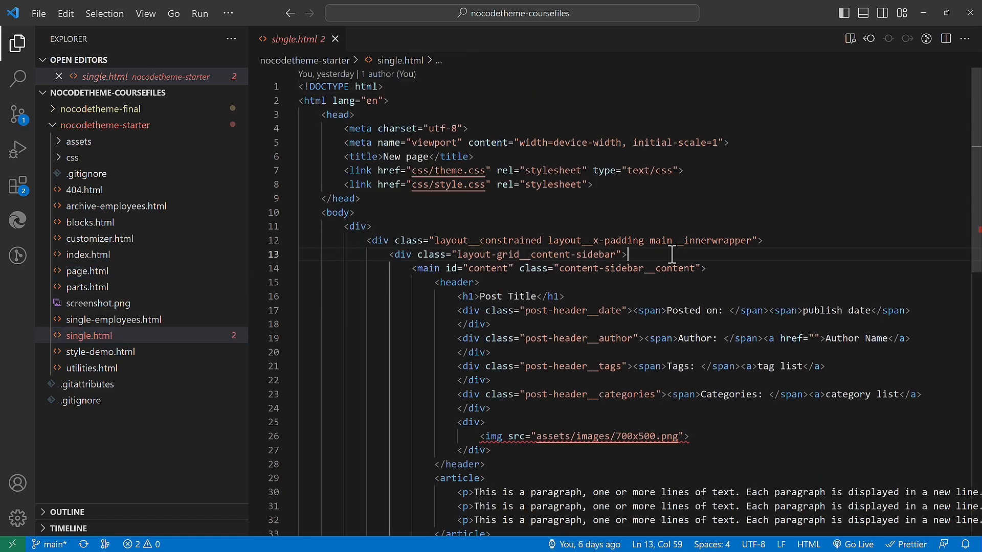
key(ctrl+a)
key(alt+Tab)
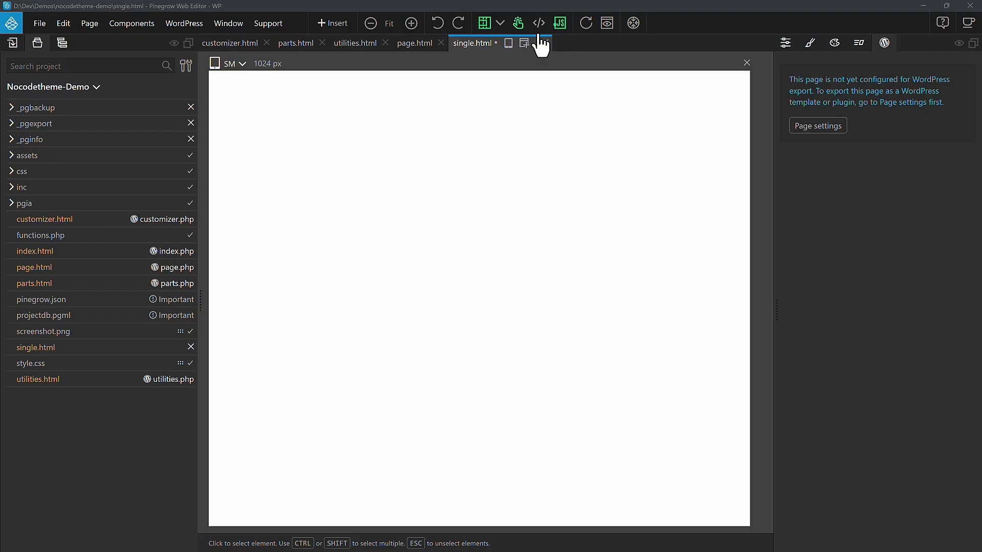
Step: Replace the new single.html page's code with the copied starter markup and close the code view
click(540, 24)
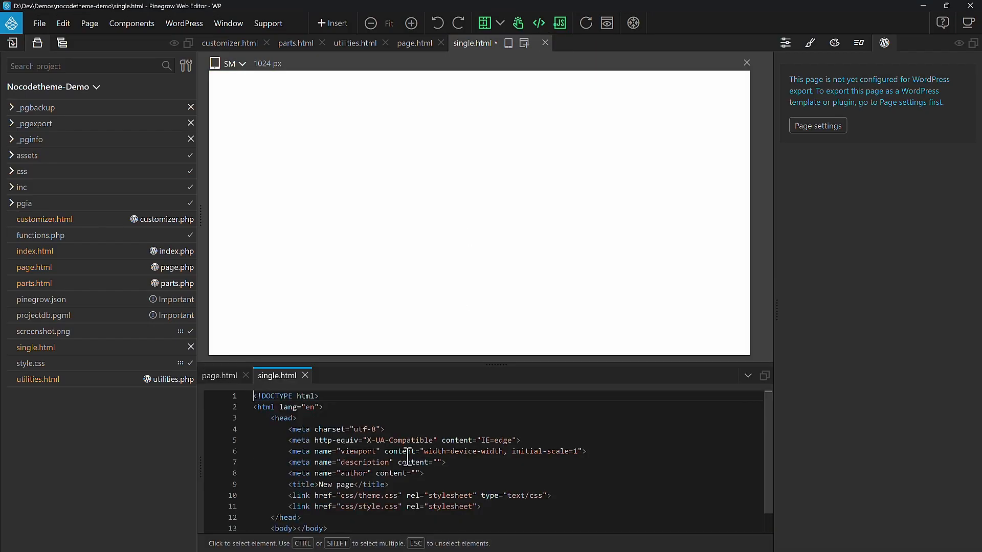
key(ctrl+a)
key(ctrl+v)
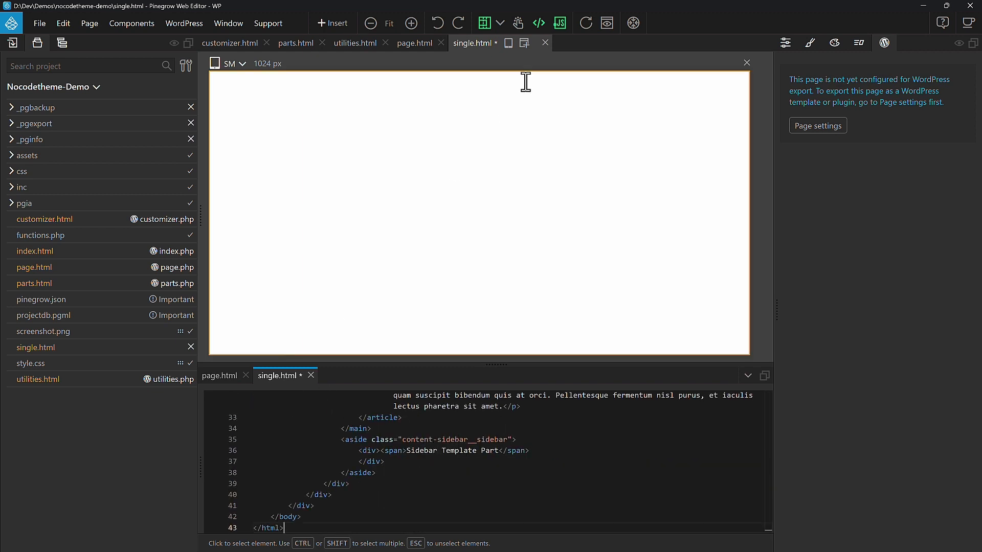
key(ctrl+e)
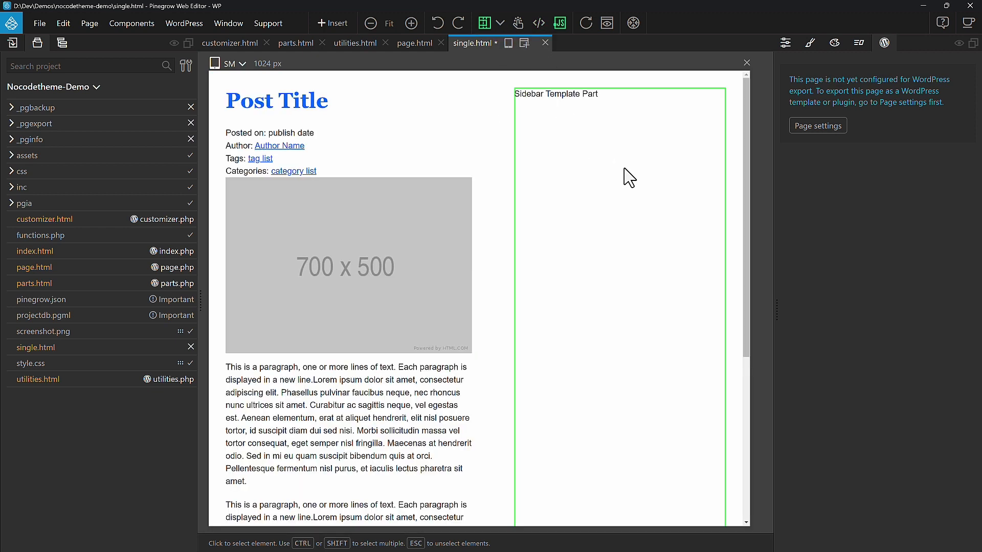
Step: Open the page settings of single.html and set it to export as single.php
click(64, 46)
click(112, 89)
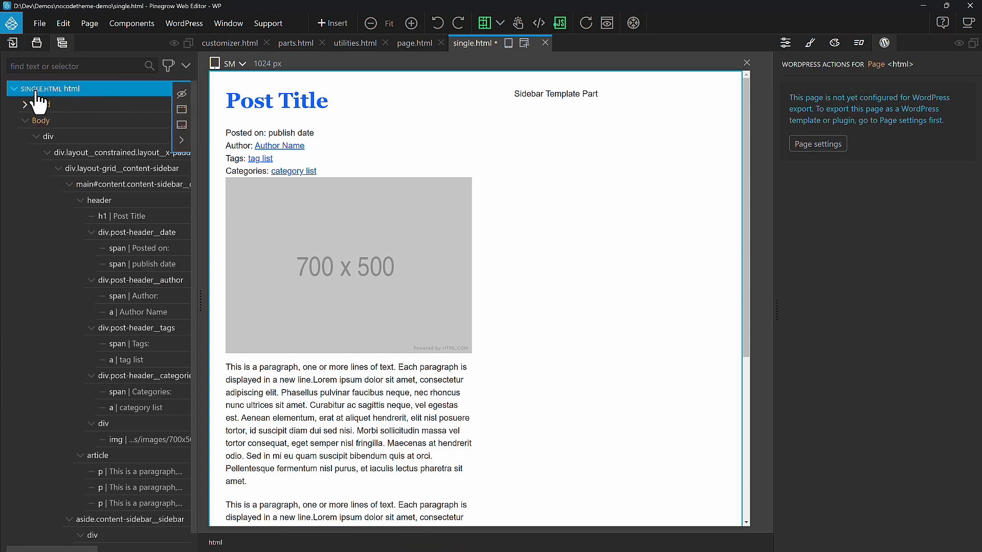
click(818, 144)
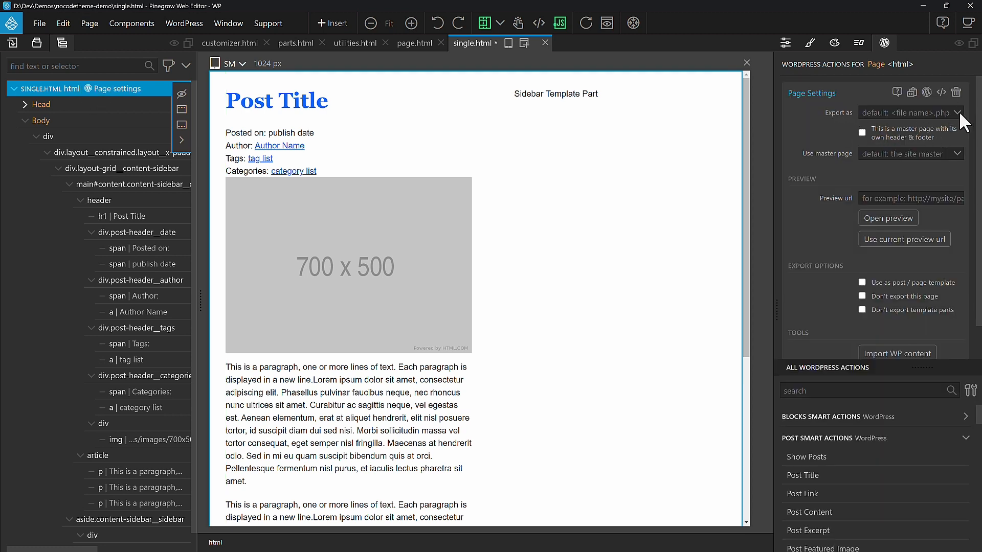
click(958, 113)
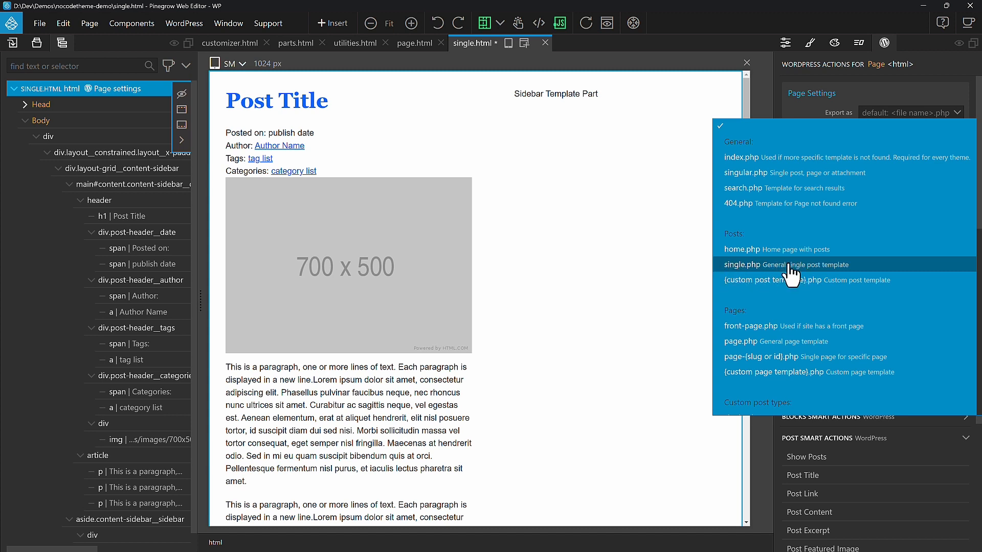
click(869, 265)
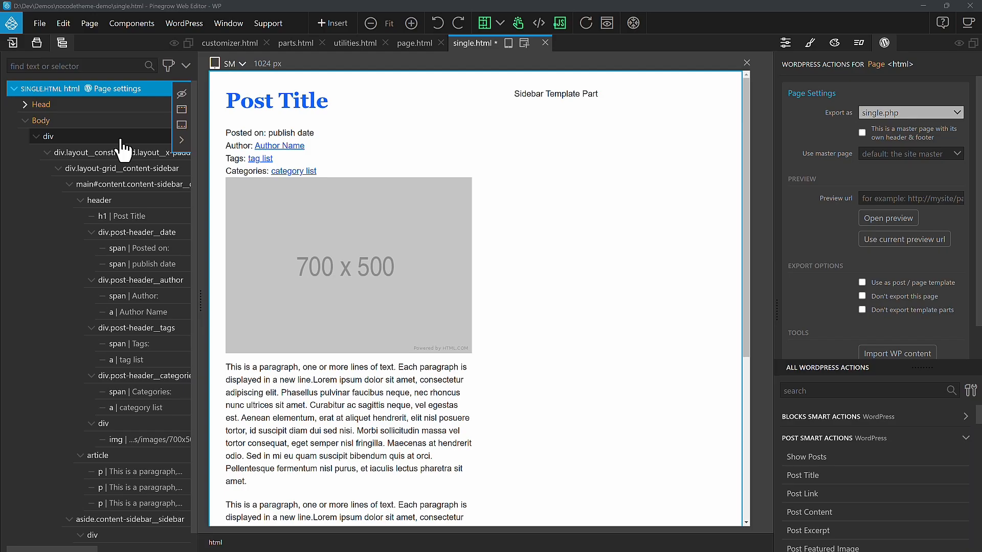
Step: Add the Site Content action to the page's outermost div
click(121, 137)
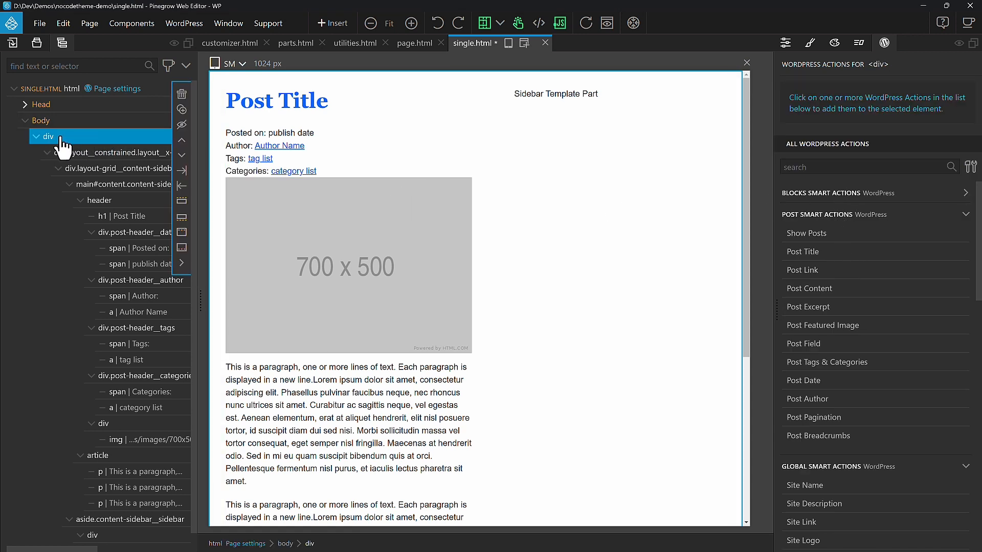
scroll(887, 384, down, 9)
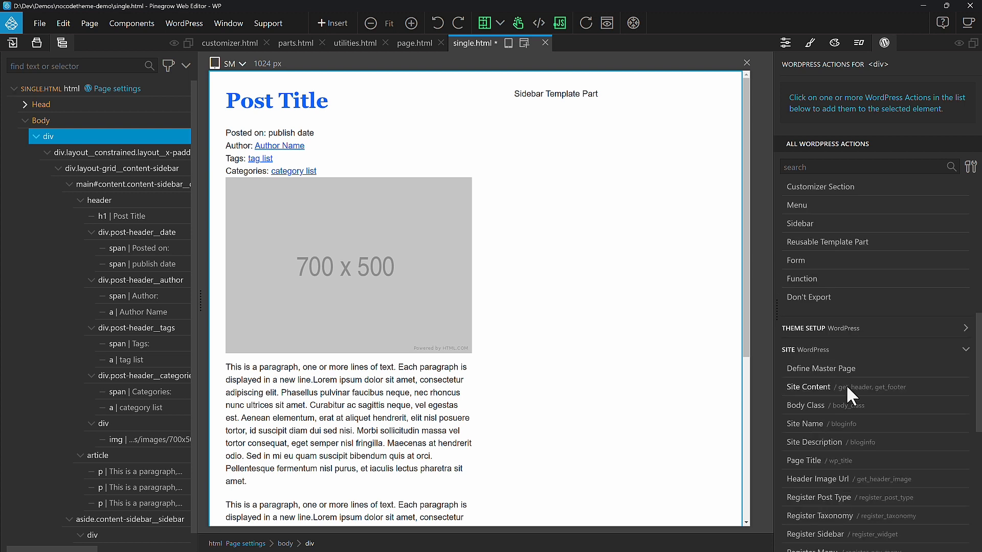
click(908, 387)
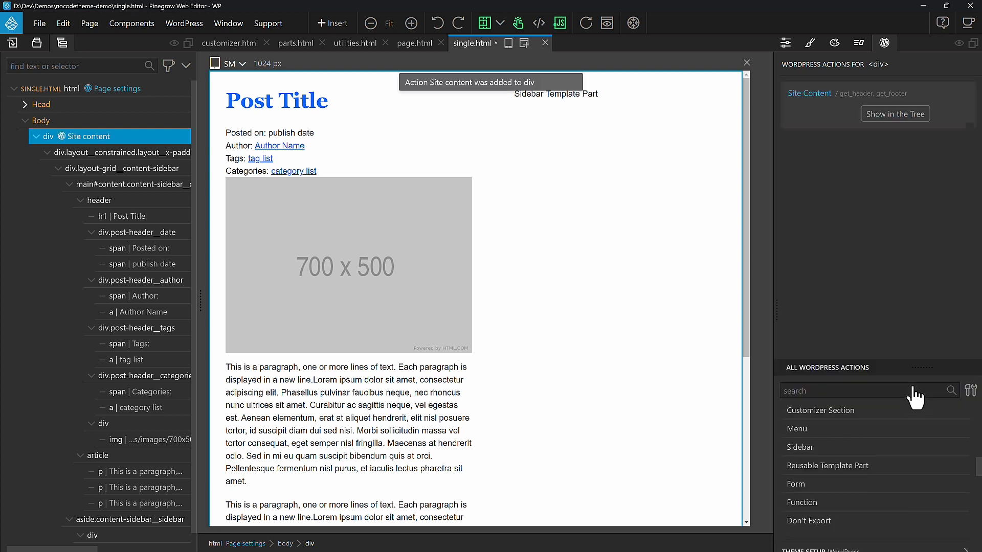
Step: Add a Show Posts loop to the constrained layout div inside it
click(102, 156)
scroll(876, 304, up, 10)
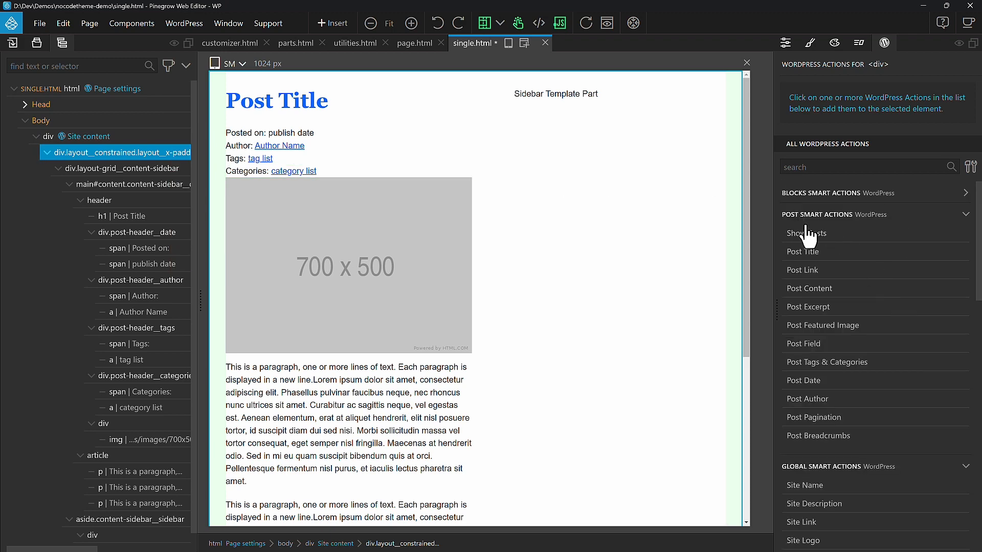
click(807, 233)
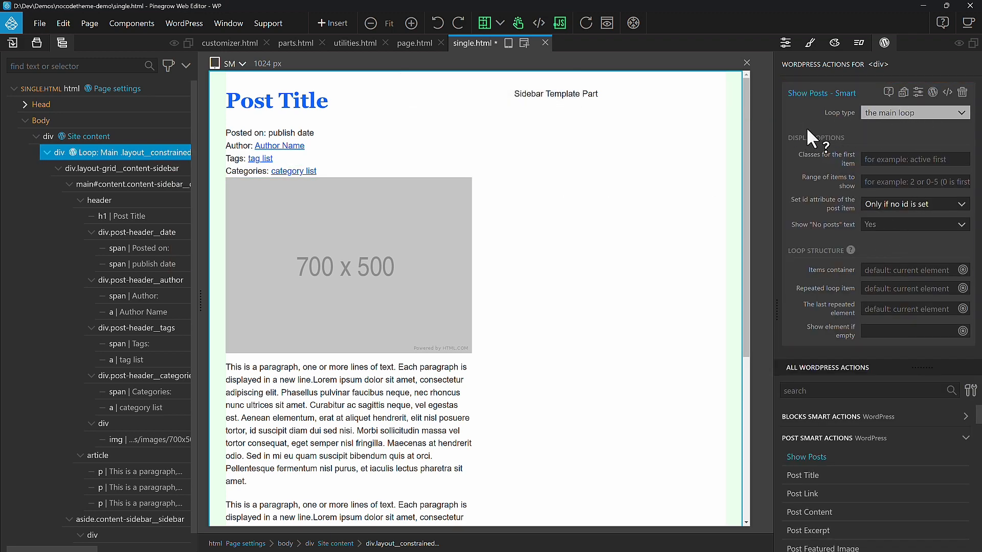
Step: Assign Post Title to the heading and Post Date to the publish date span
click(344, 104)
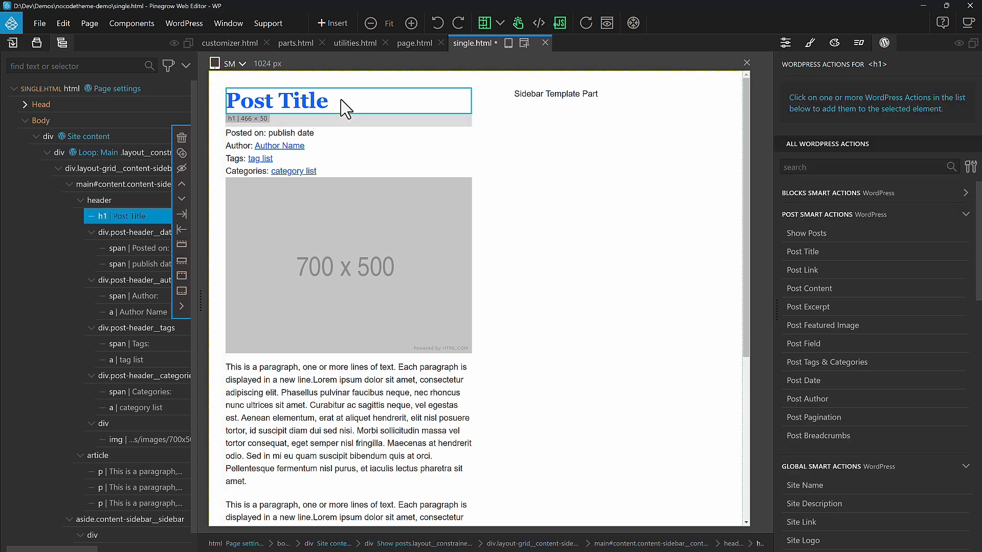
click(818, 250)
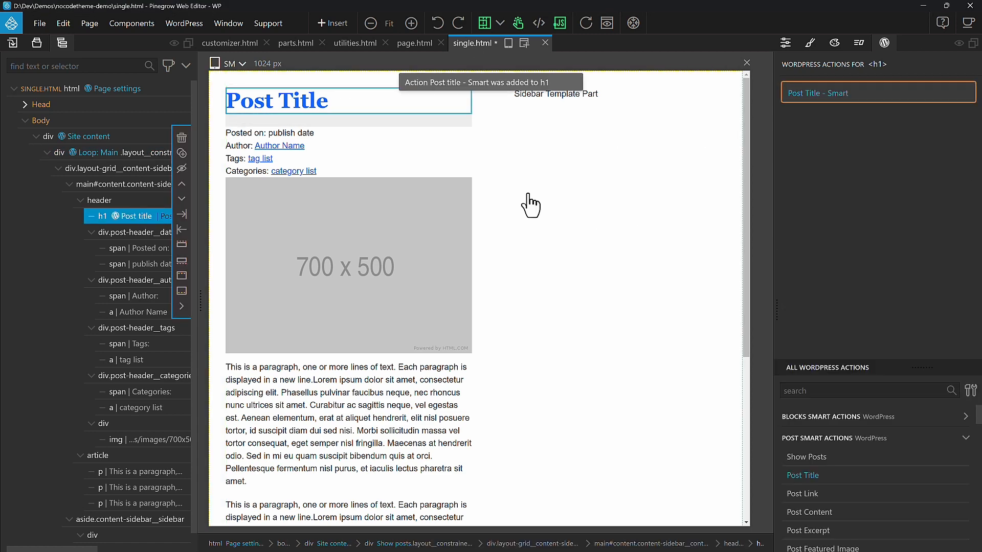
click(298, 145)
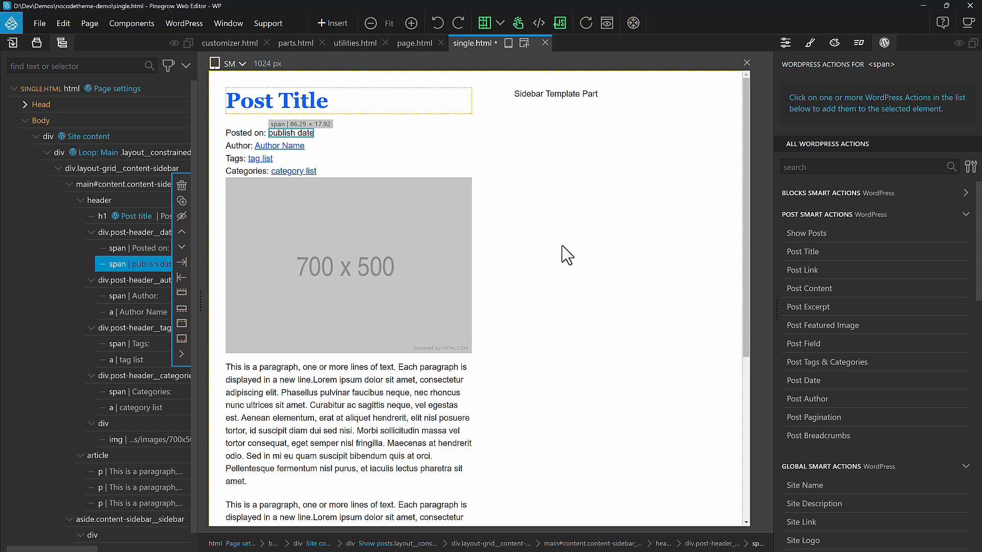
click(816, 384)
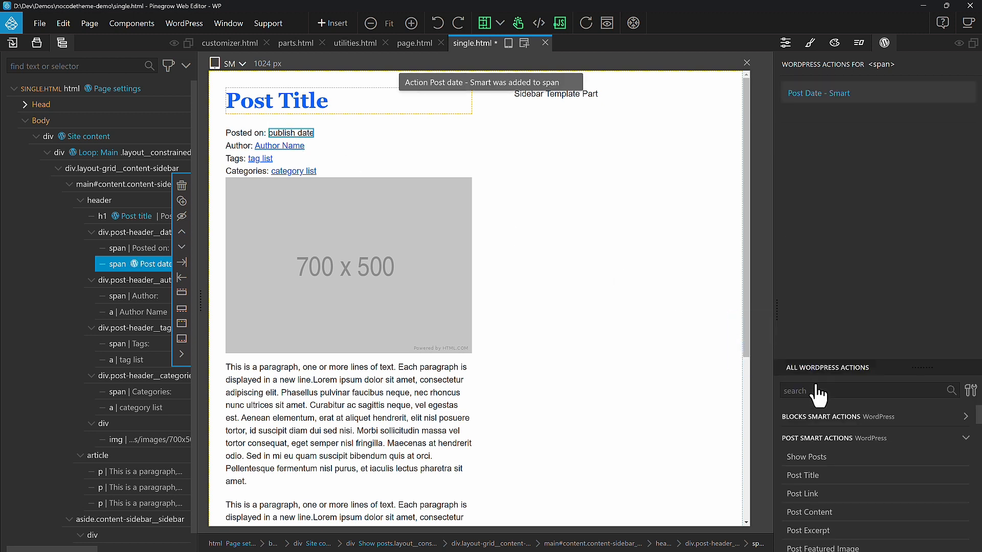
Step: Assign the Post Author action to the Author Name link
click(298, 149)
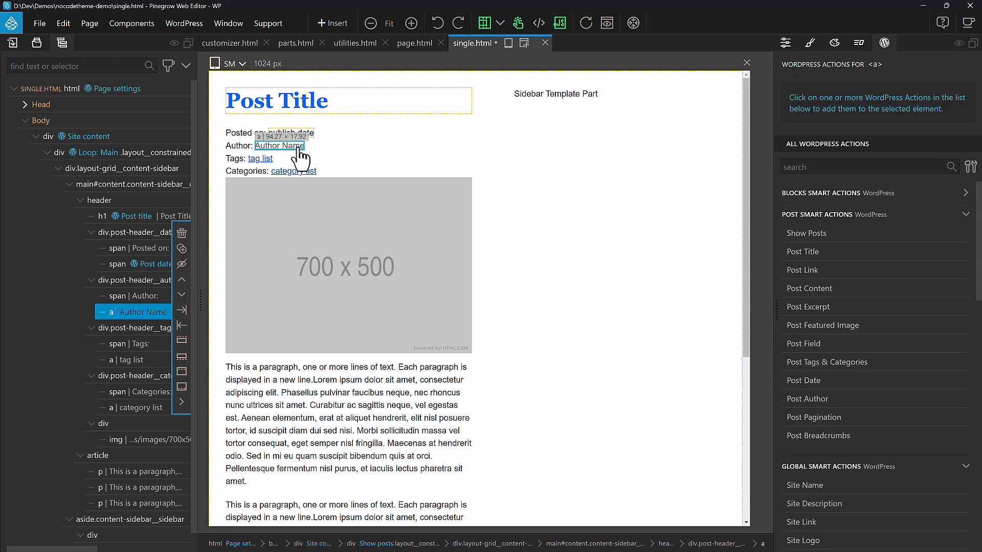
click(827, 401)
mouse_move(839, 112)
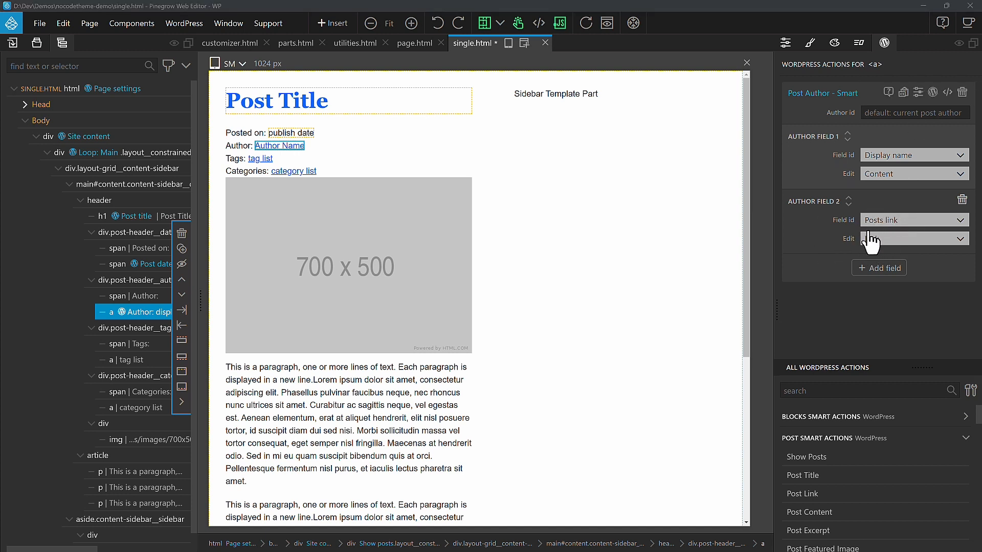
Step: Add Post Tags & Categories to the tag list link with taxonomy post_tag and a comma delimiter
click(261, 159)
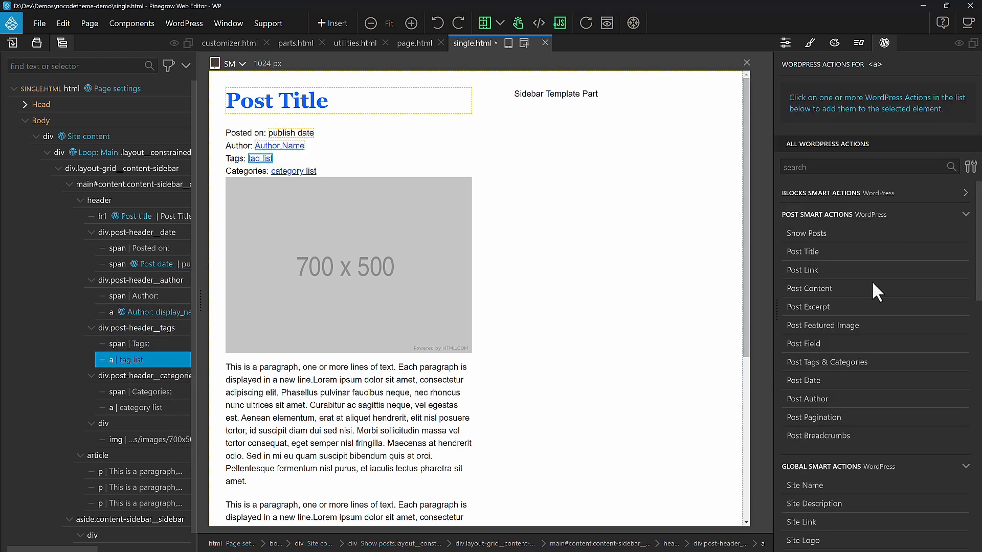
click(846, 363)
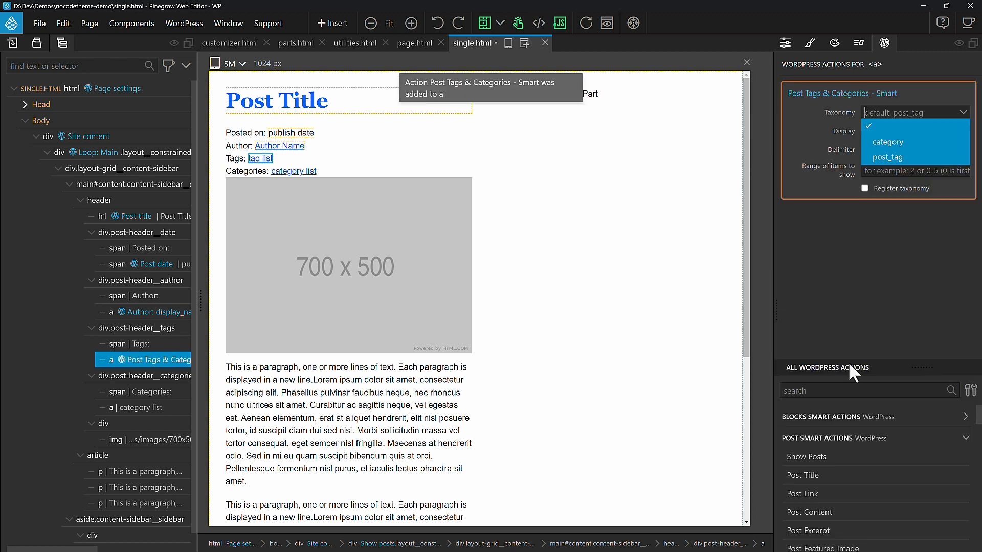
click(910, 157)
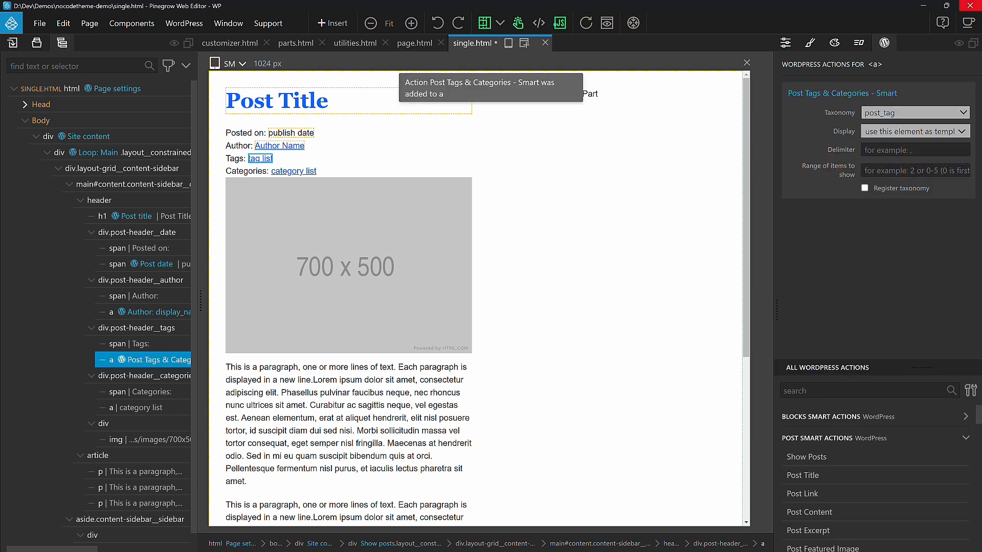
click(886, 152)
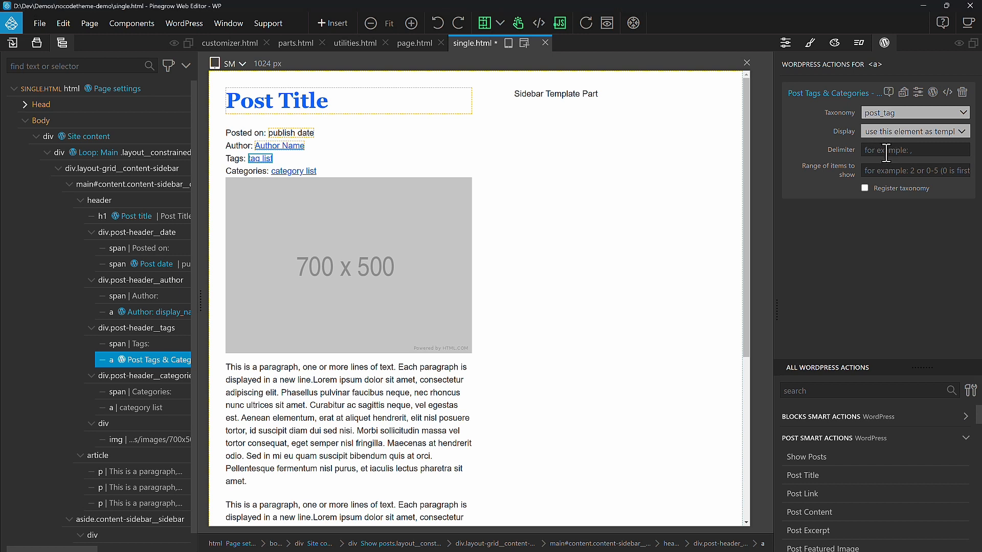
text(,)
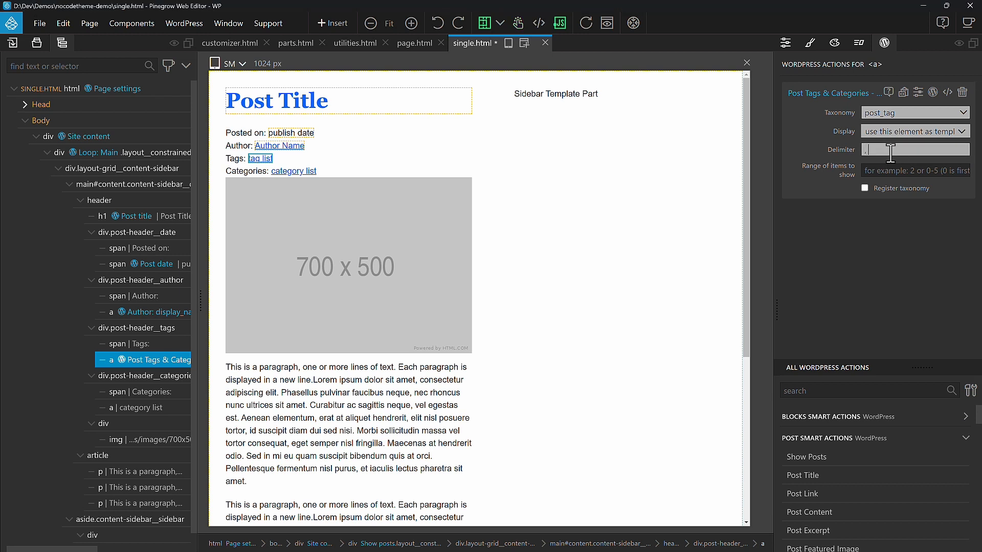
Step: Wrap the tags row in an IF Has_tag condition
click(129, 331)
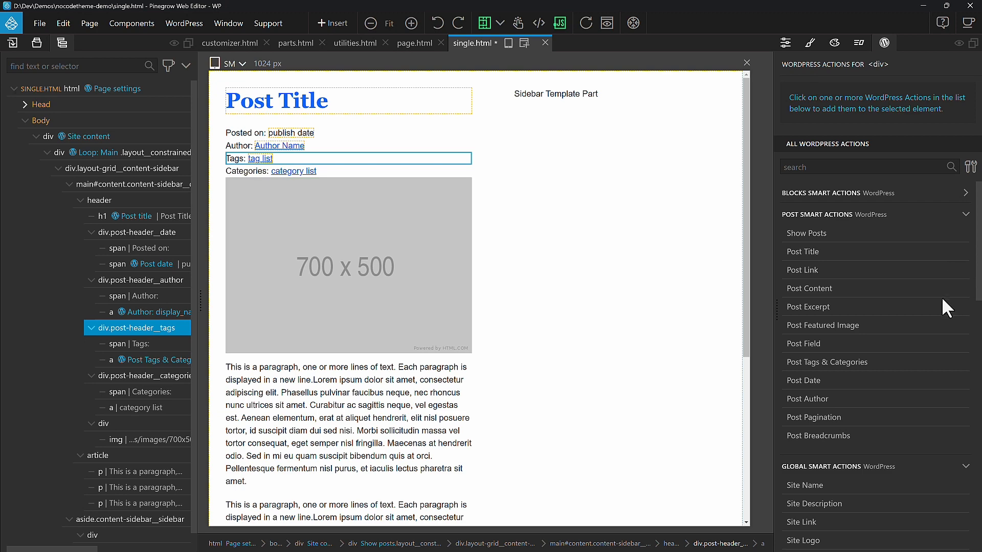
scroll(942, 300, down, 15)
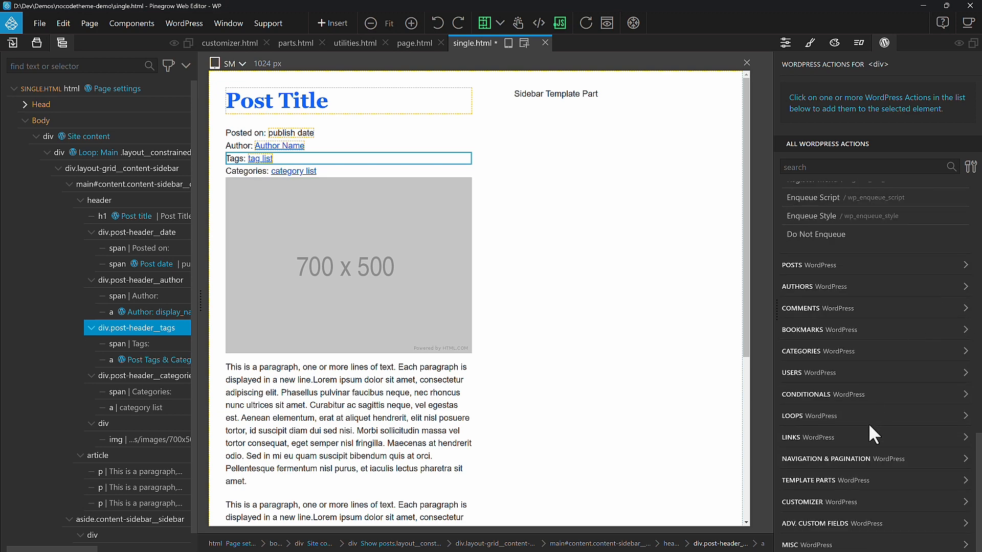
click(897, 394)
scroll(895, 394, down, 4)
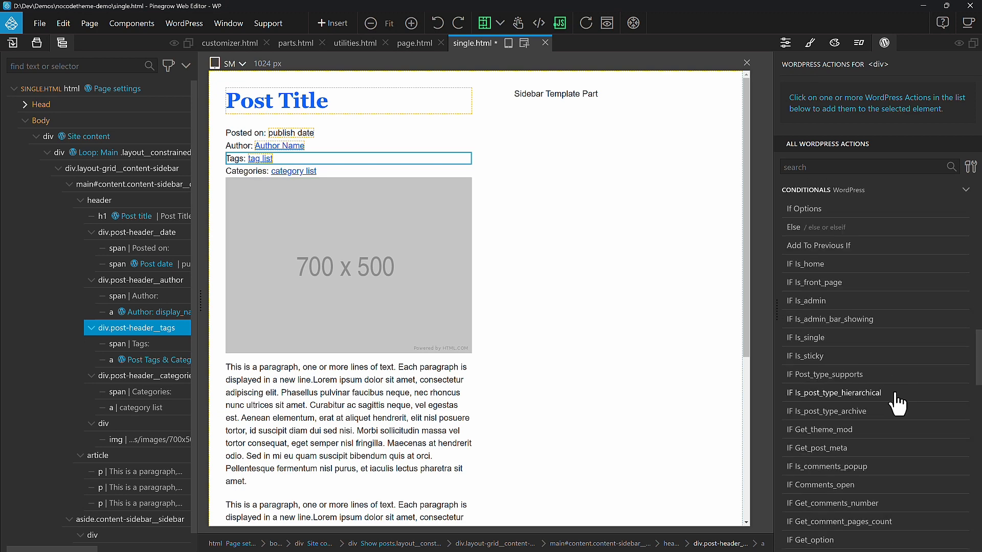
scroll(896, 395, down, 6)
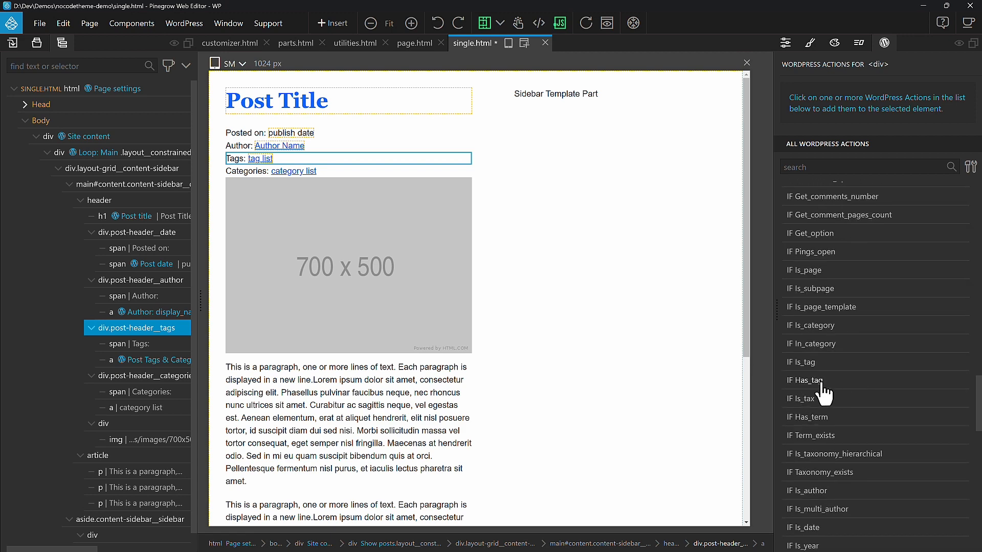
click(858, 383)
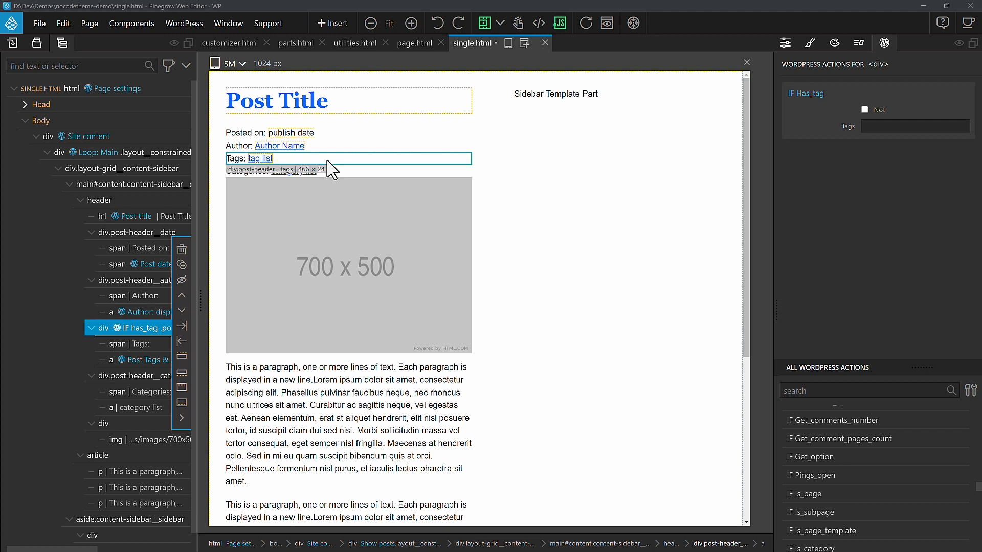
Step: Add an IF In_category condition to the categories row, with Not checked for Uncategorized
key(ctrl+z)
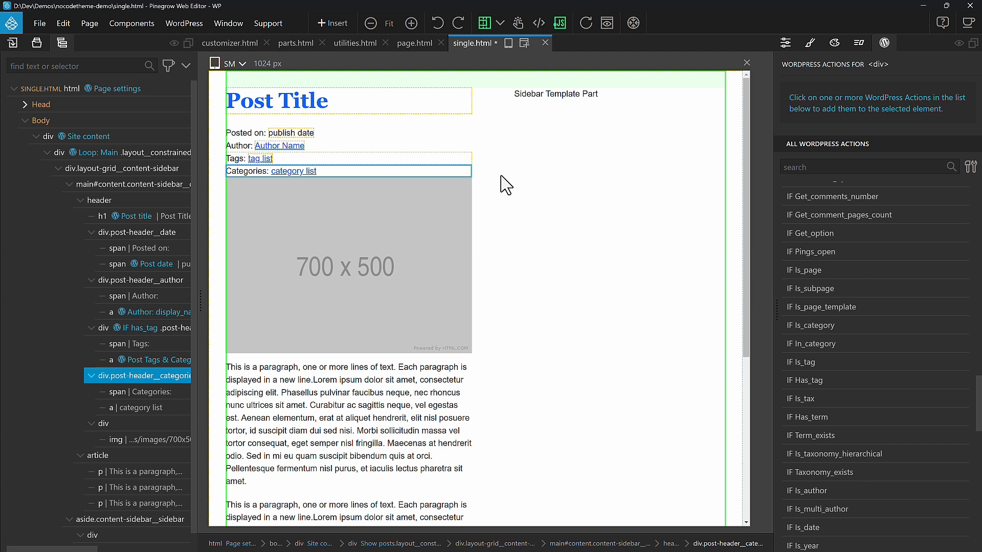
mouse_move(135, 390)
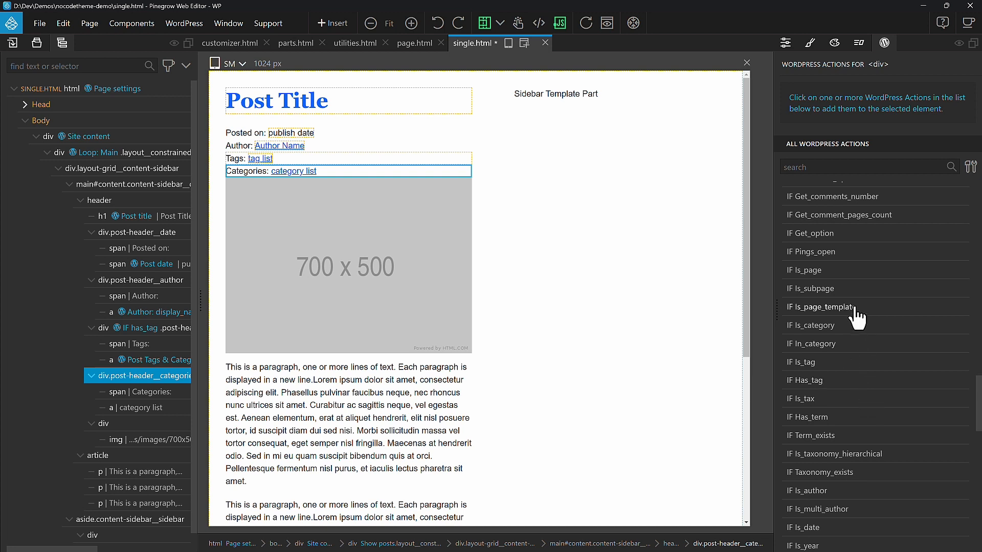
click(842, 347)
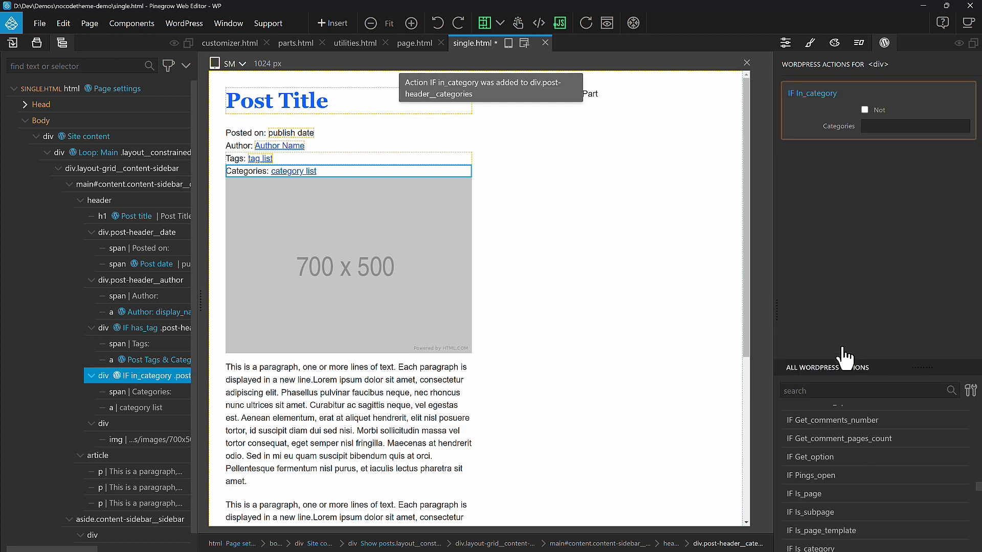
click(864, 110)
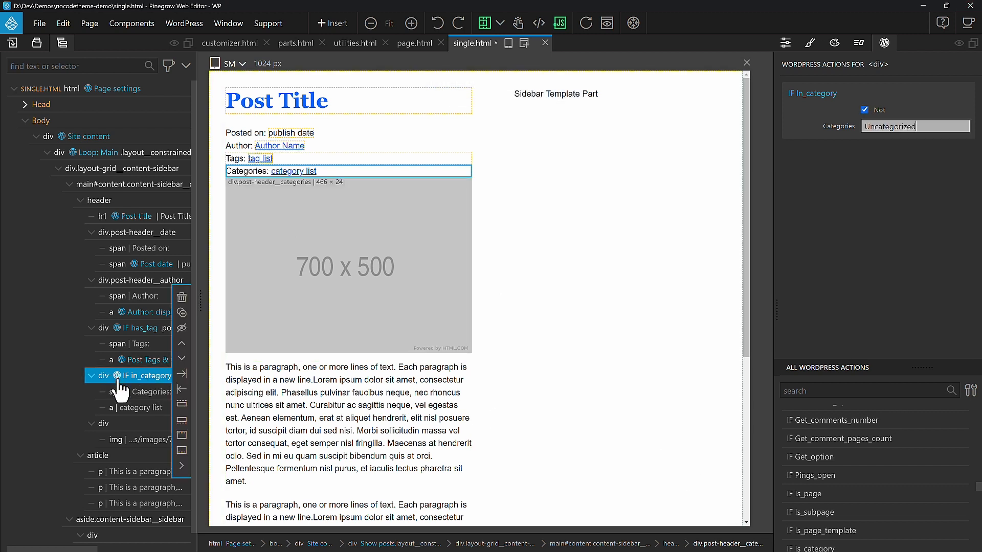
Step: Add Post Tags & Categories to the category list link with taxonomy category and a comma delimiter
click(132, 413)
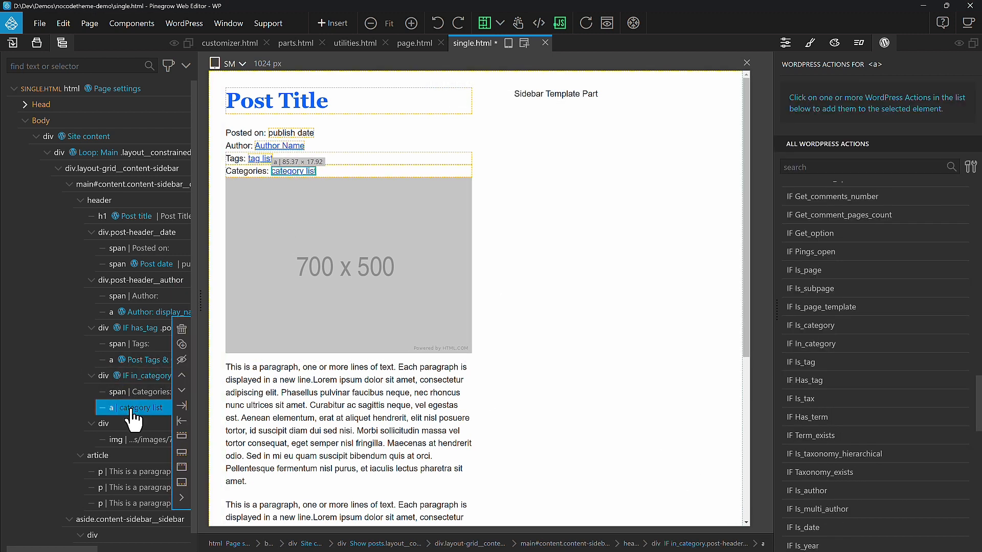
scroll(839, 329, up, 15)
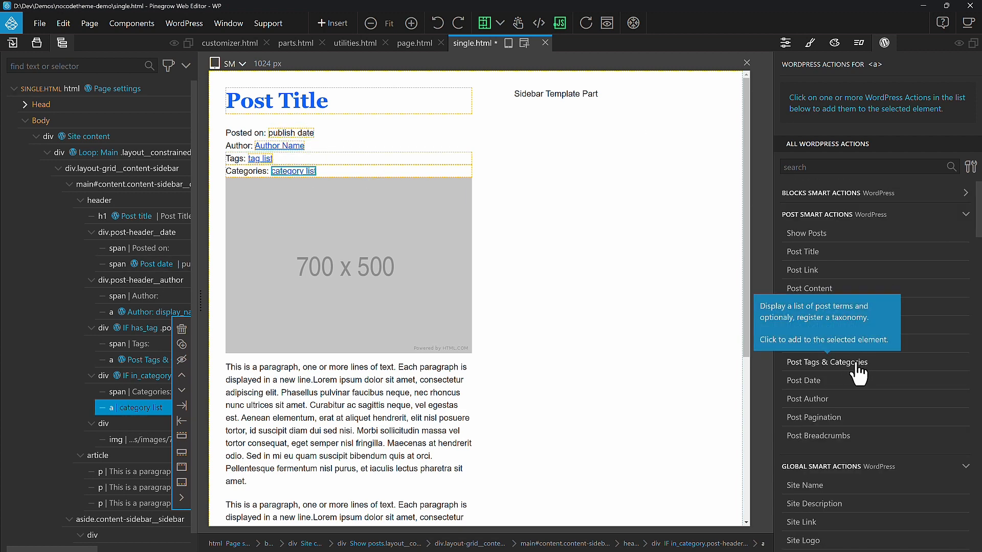
click(857, 364)
click(901, 143)
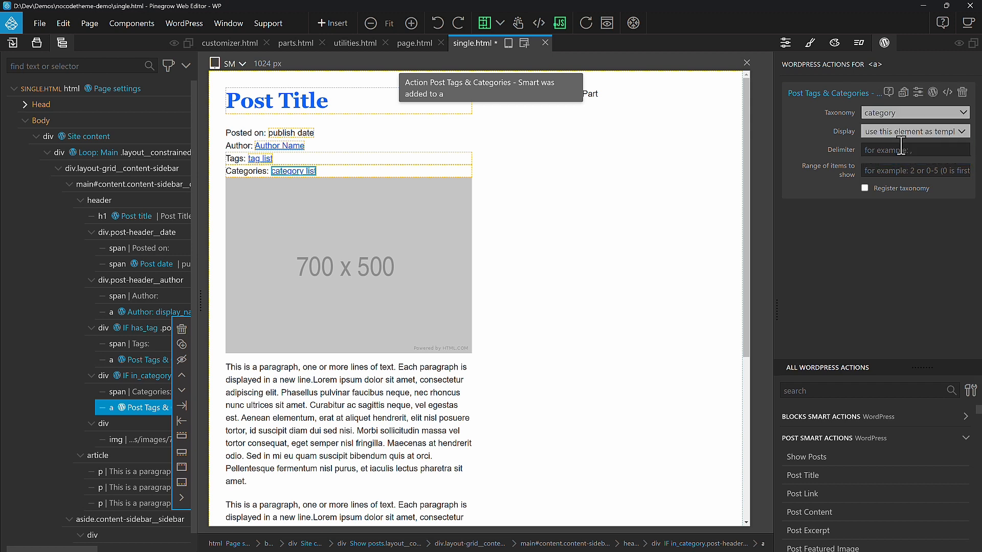
click(904, 150)
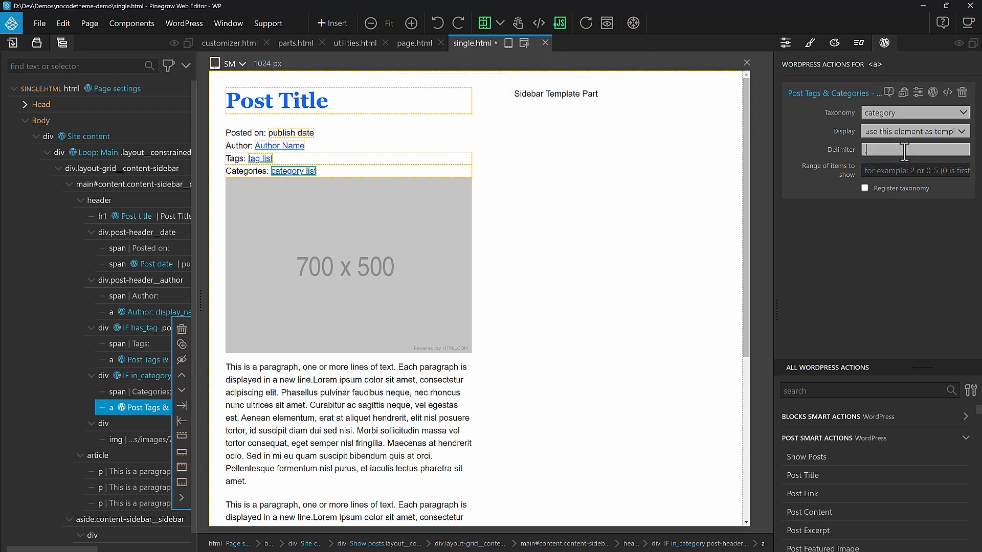
text(,)
click(934, 241)
Step: Add an IF Has_post_thumbnail condition to the div wrapping the placeholder image
click(125, 428)
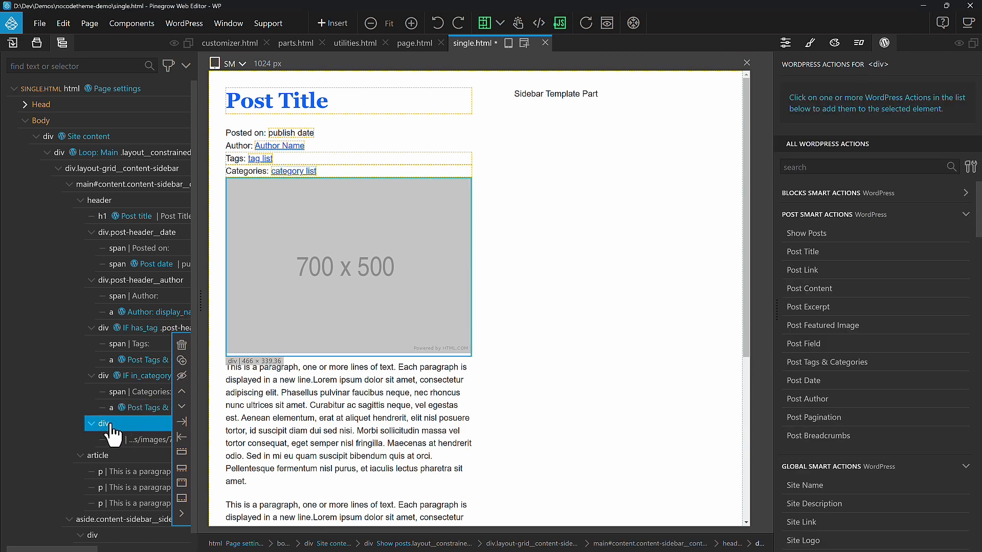
scroll(897, 302, down, 10)
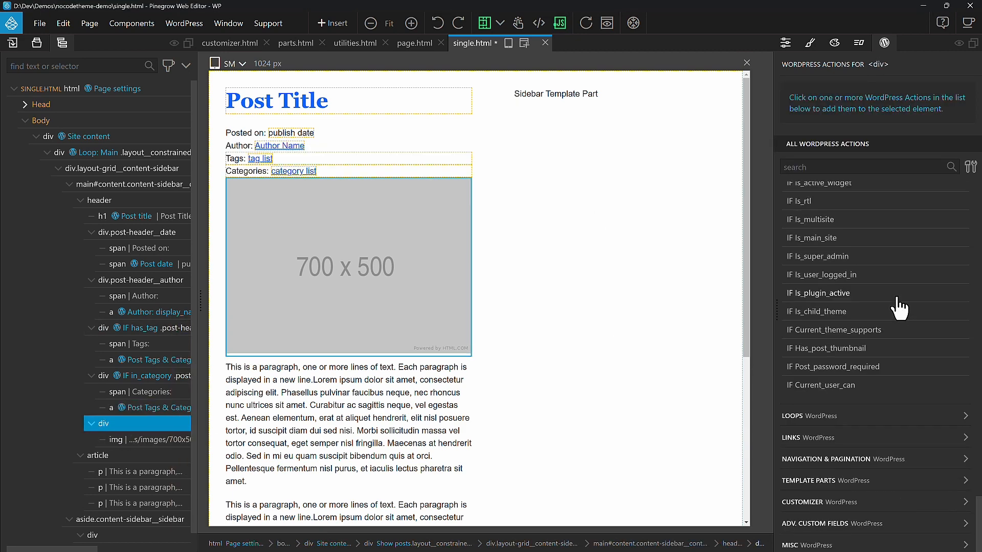
click(839, 350)
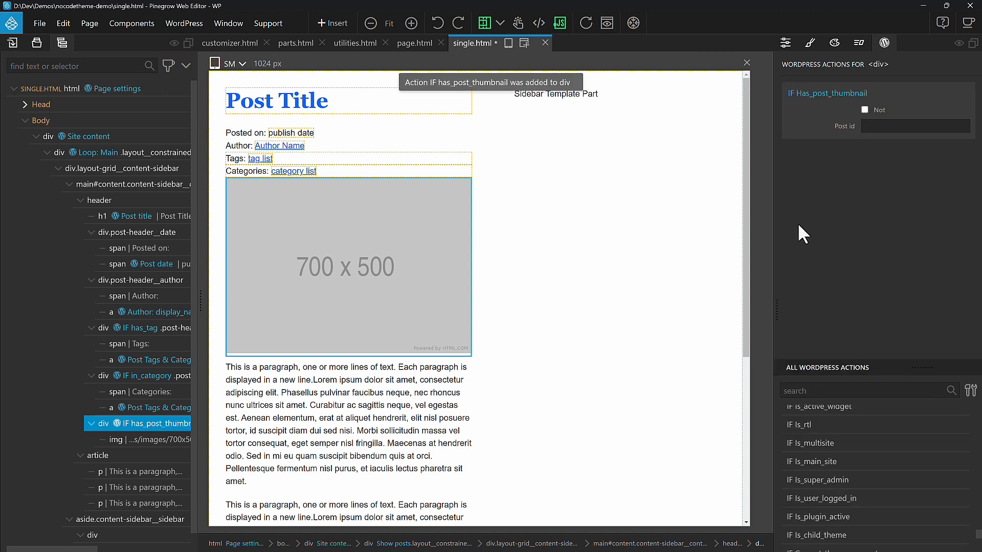
Step: Add Post Featured Image to the placeholder image inside the thumbnail condition, with size full
click(139, 440)
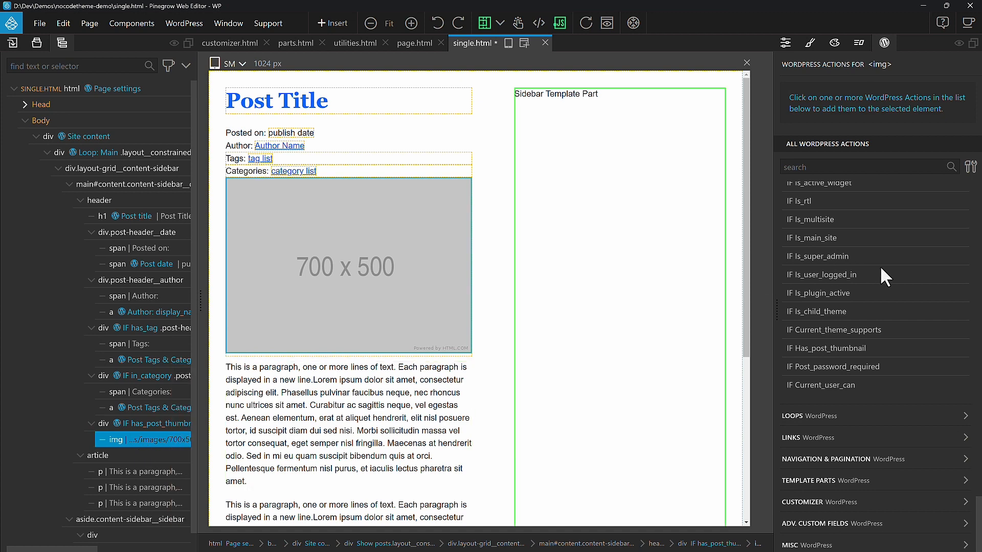
scroll(890, 271, up, 10)
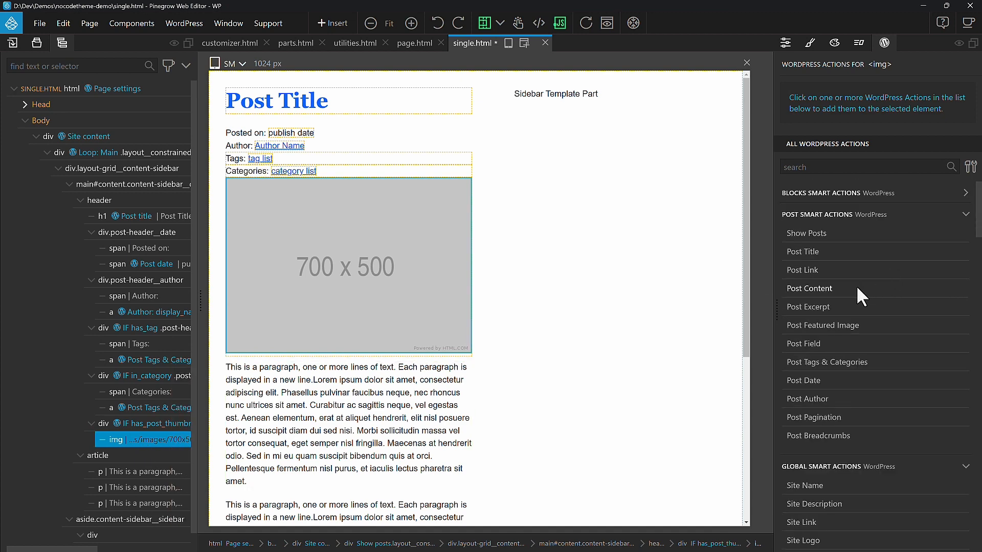
click(872, 333)
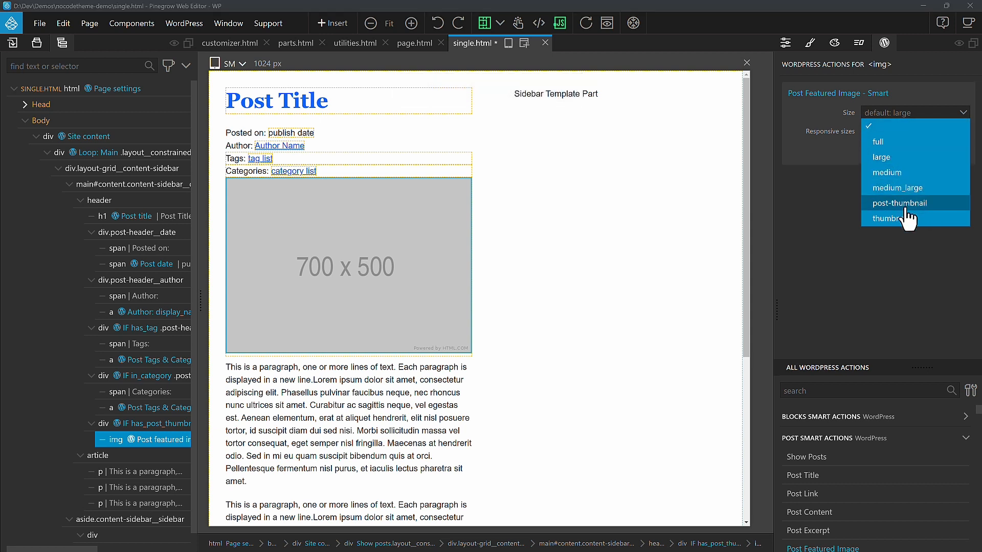
click(901, 142)
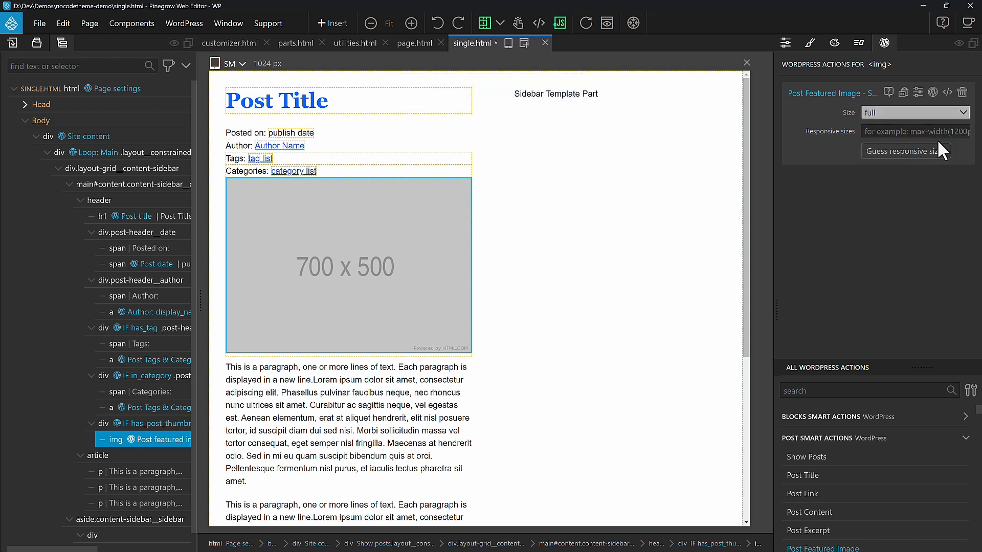
Step: Add Post Content to the article element holding the sample paragraphs
click(135, 456)
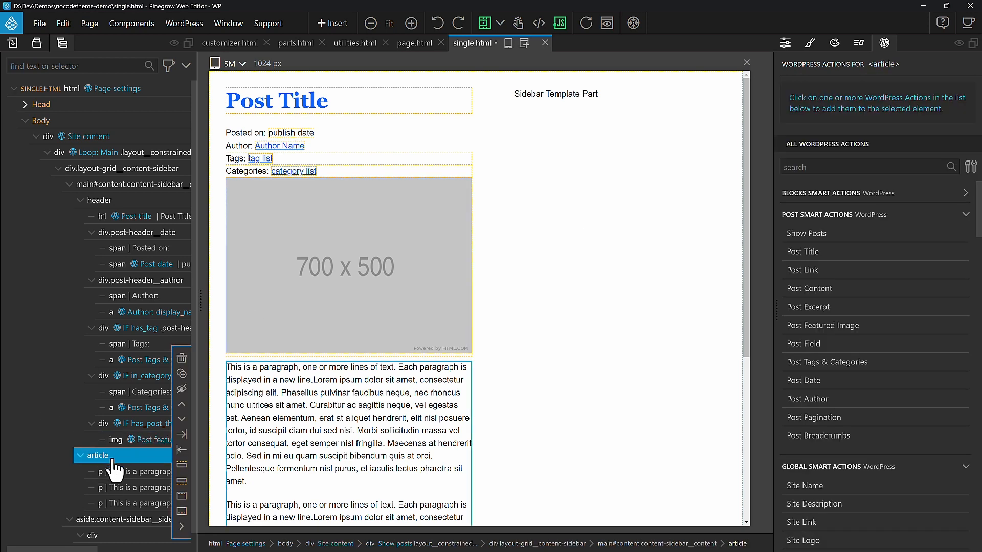
scroll(320, 399, down, 3)
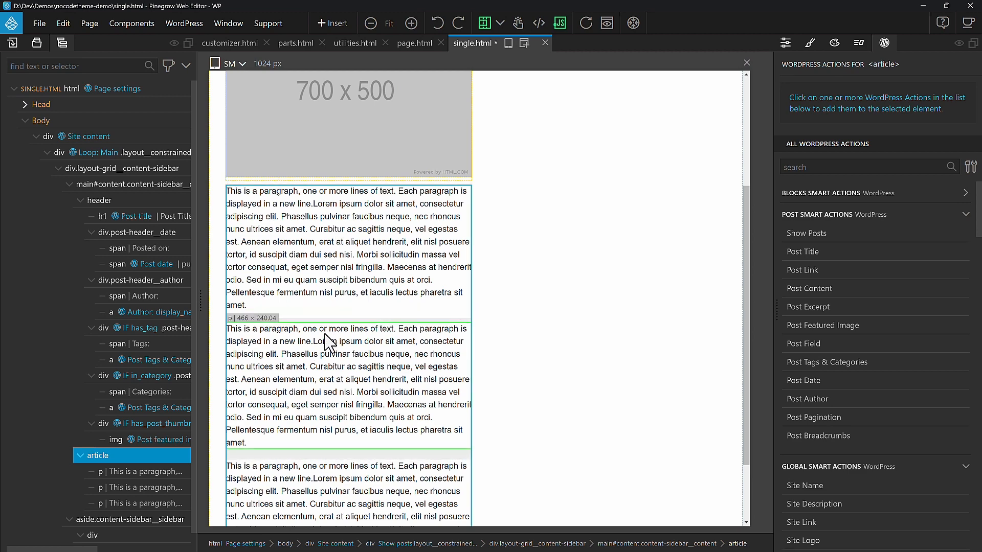
click(814, 291)
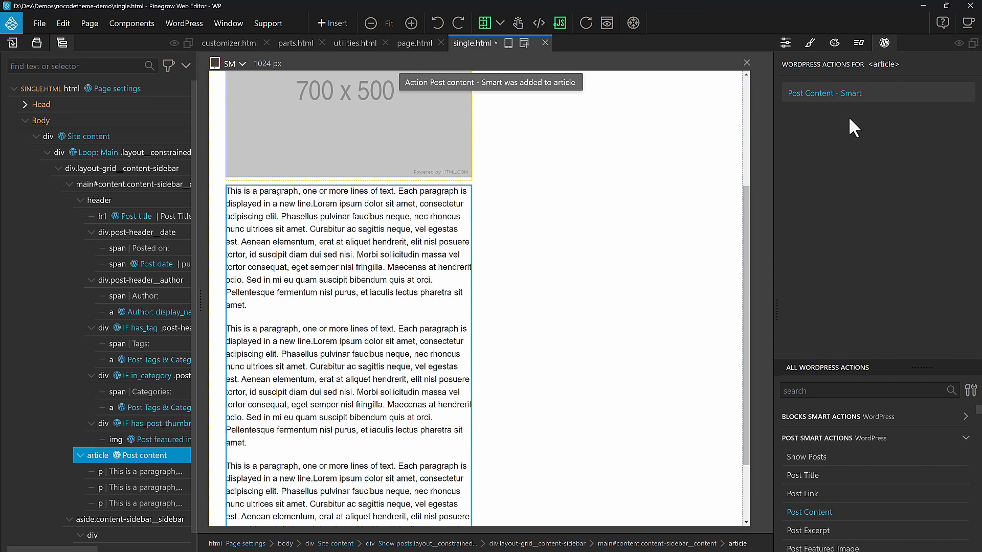
Step: Add a Reusable Template Part to the sidebar's inner div, named template-parts/sidebar
click(615, 128)
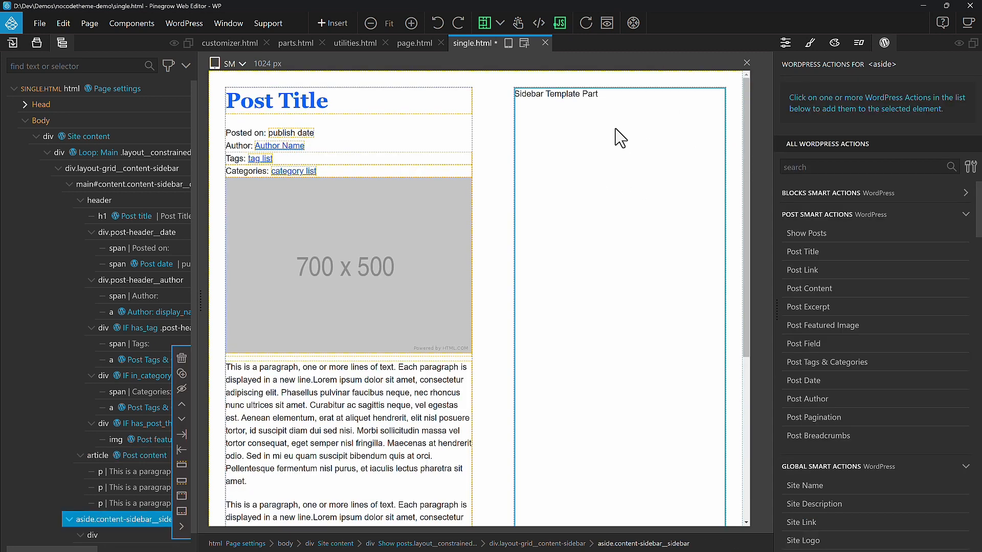
scroll(160, 406, down, 1)
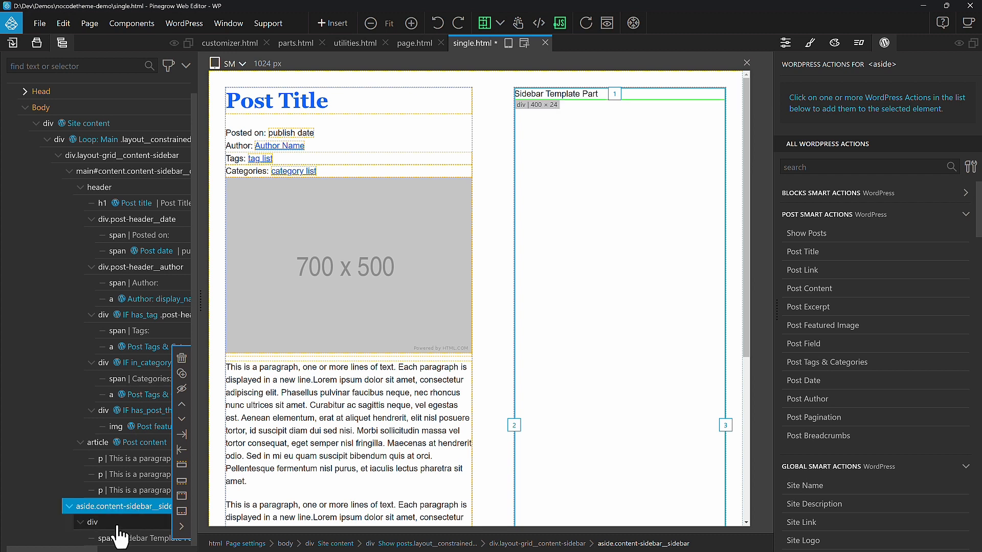
click(109, 523)
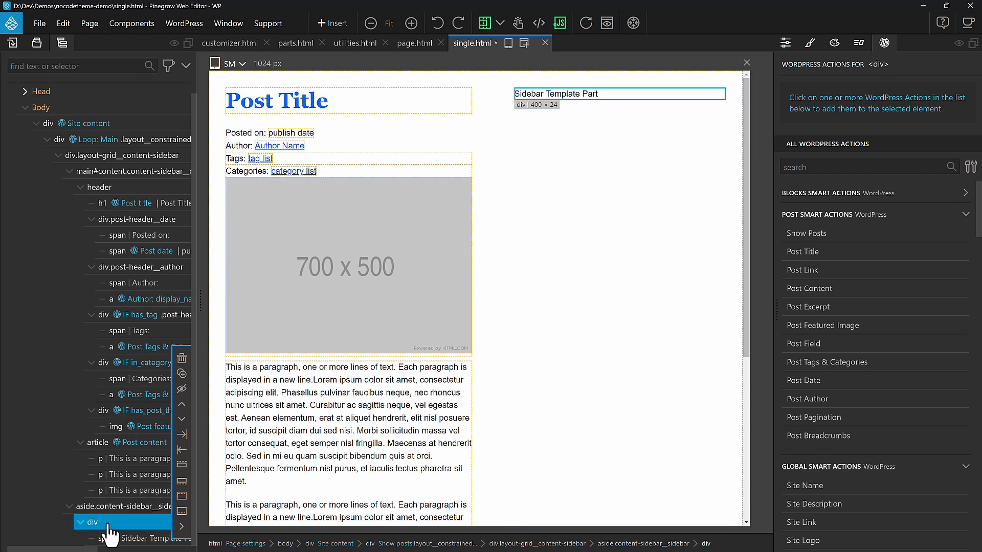
scroll(864, 312, down, 4)
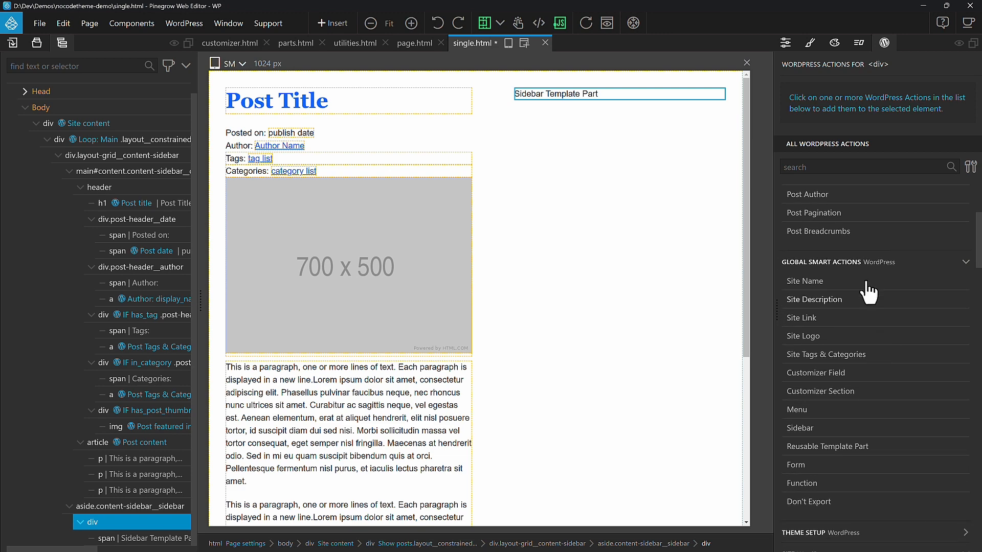
click(838, 447)
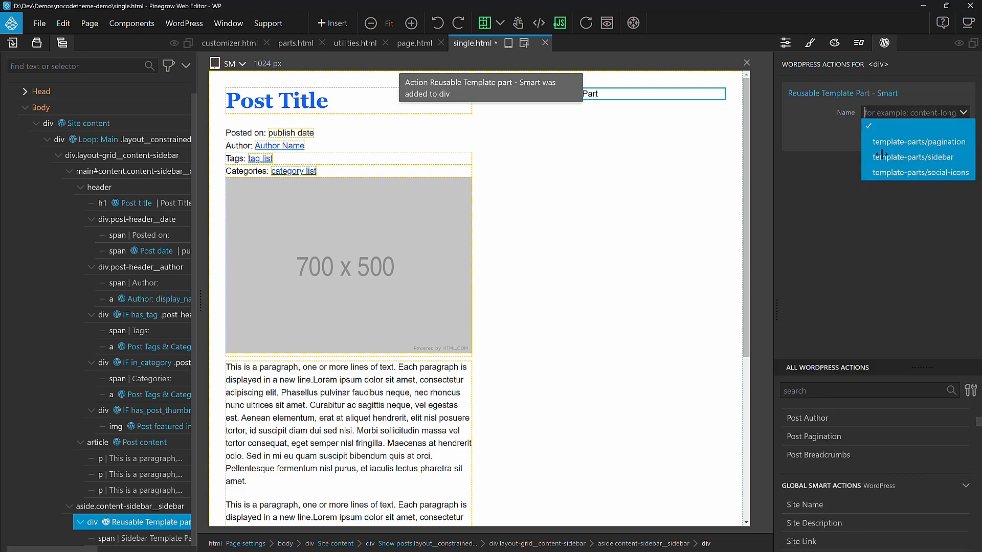
click(917, 176)
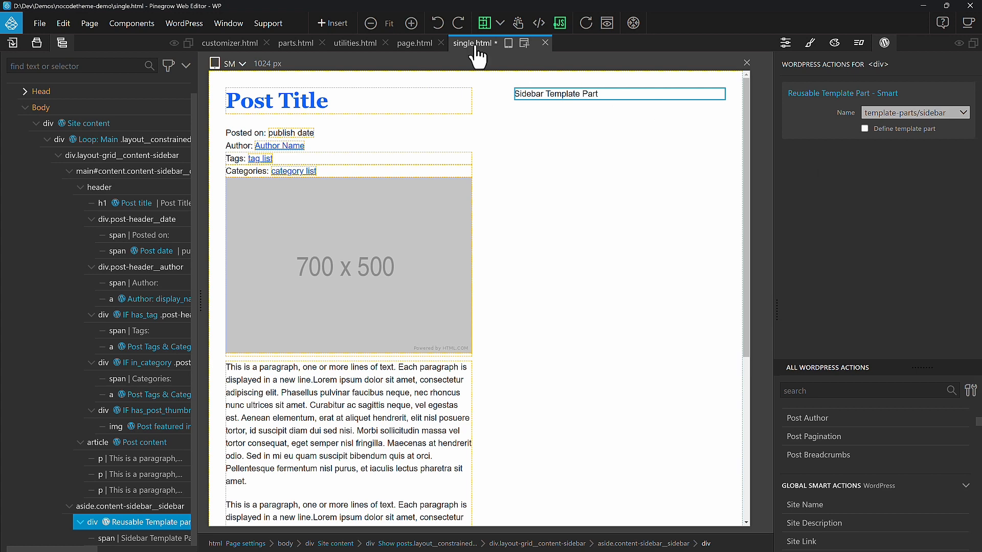
Step: Save single.html and reload the single post page on the local site
key(ctrl+s)
click(223, 26)
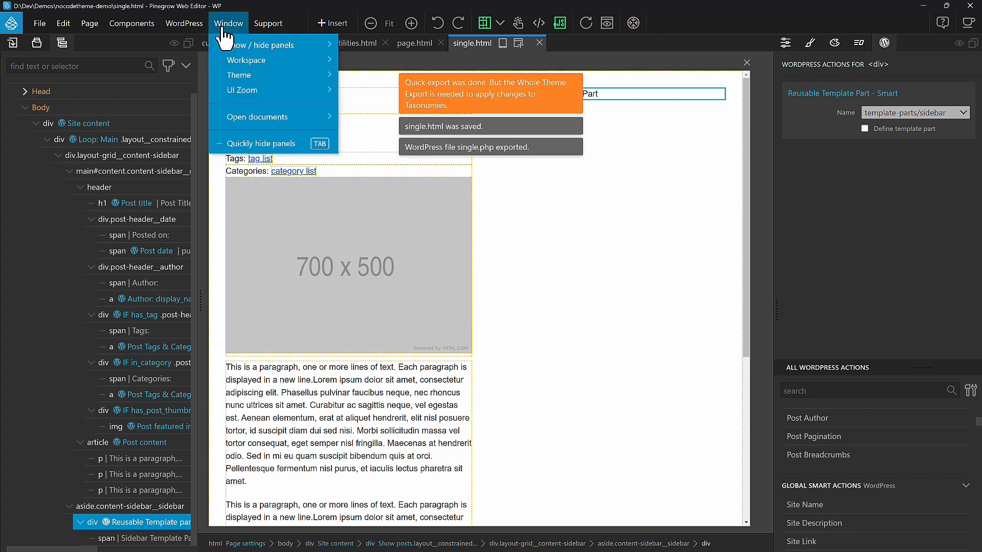
click(510, 193)
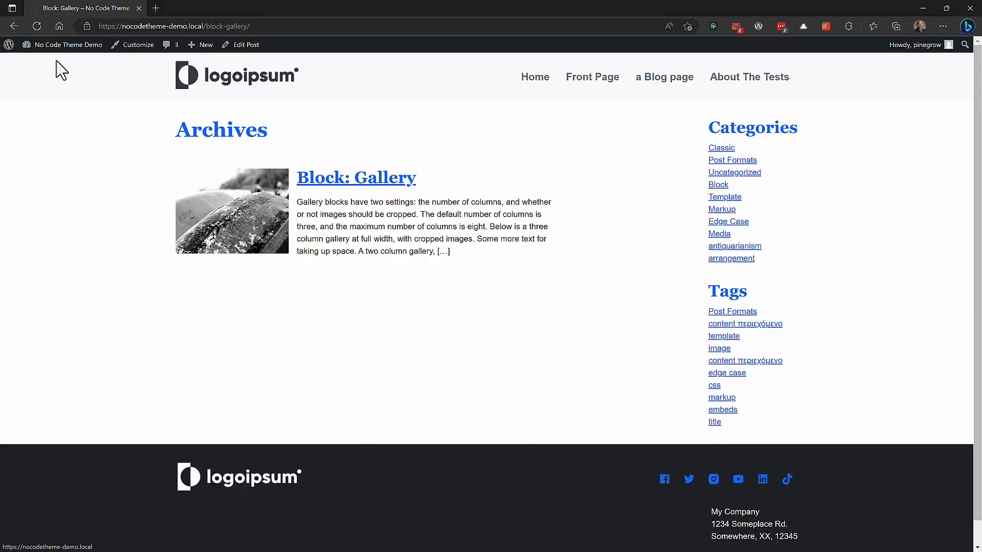
click(38, 26)
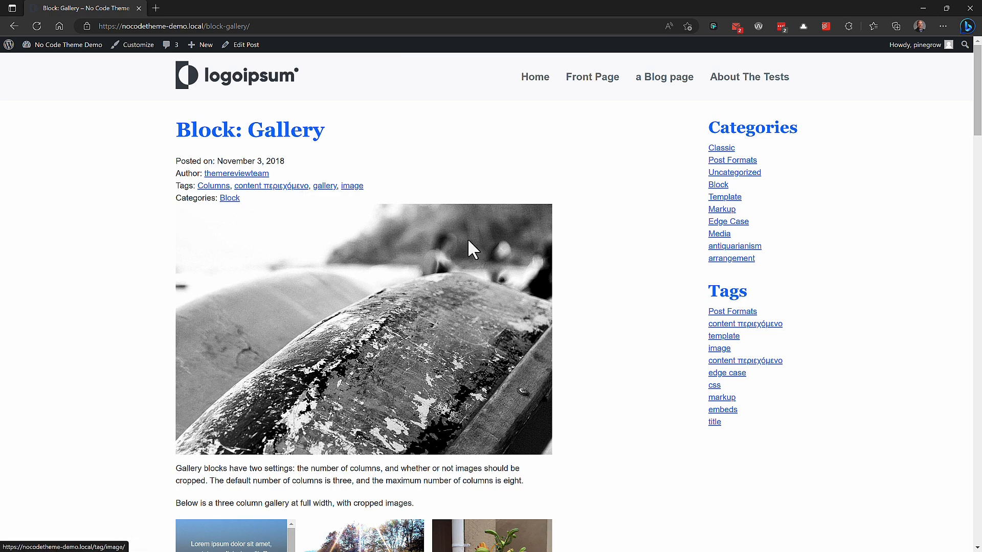
Step: Scroll through the Block: Gallery post to examine the single post layout
scroll(467, 244, down, 1)
scroll(453, 223, down, 3)
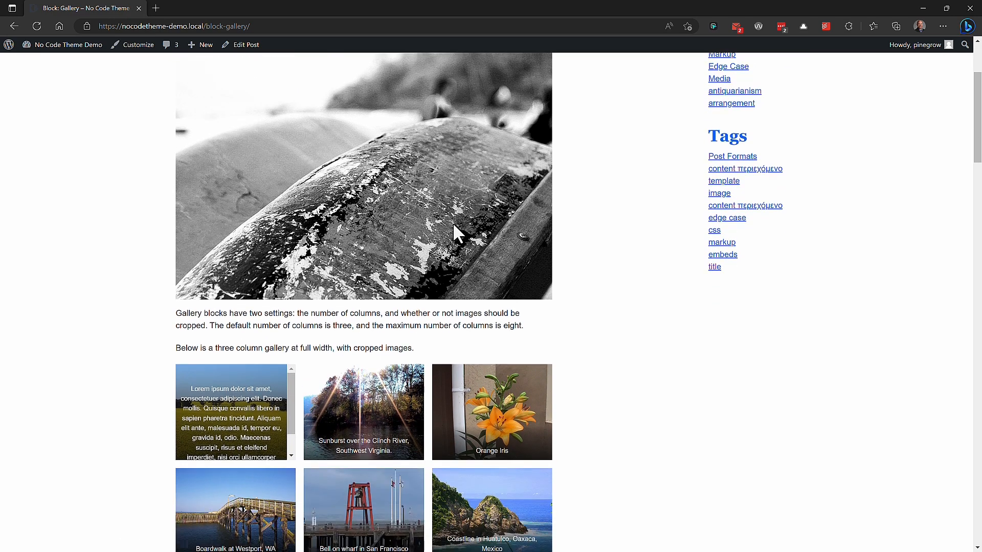
scroll(283, 248, down, 20)
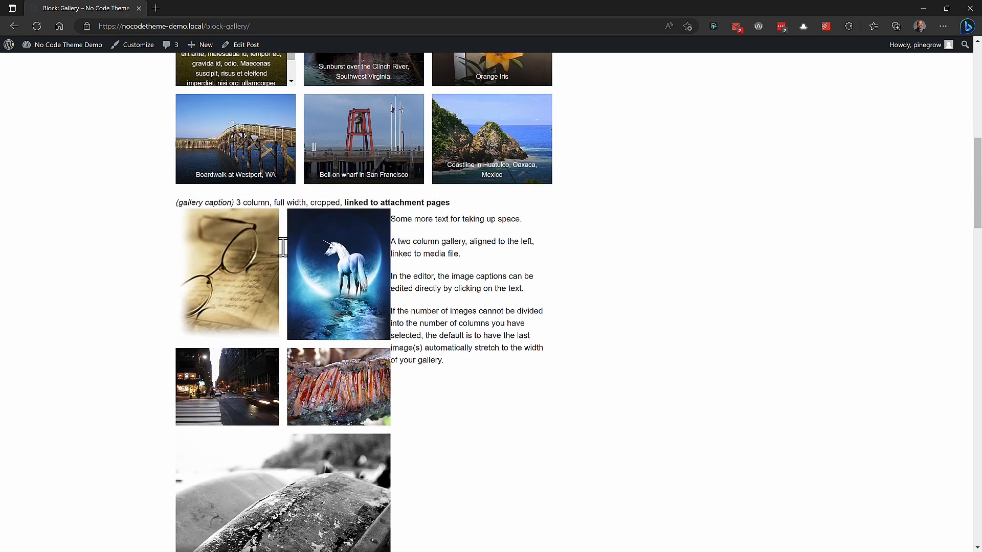
scroll(282, 247, down, 18)
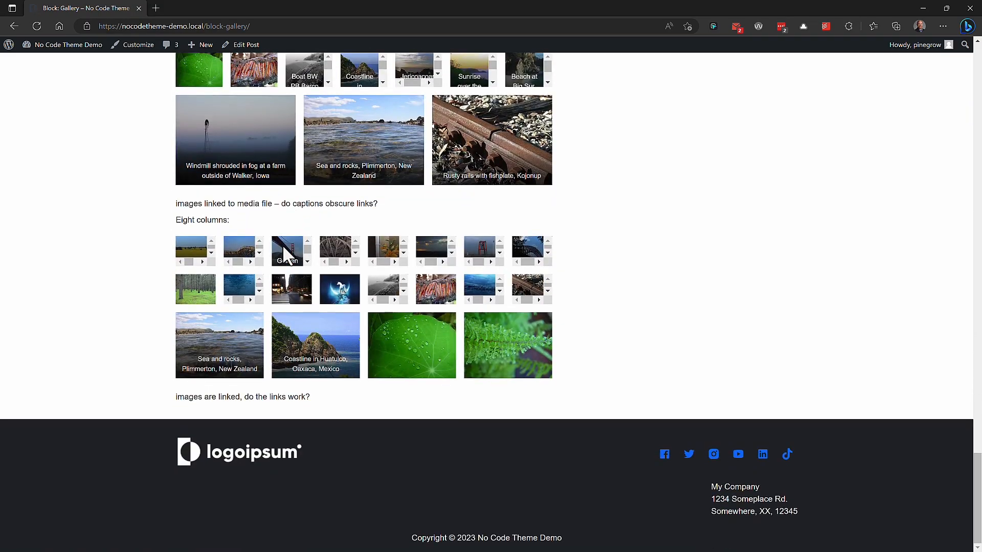
key(Home)
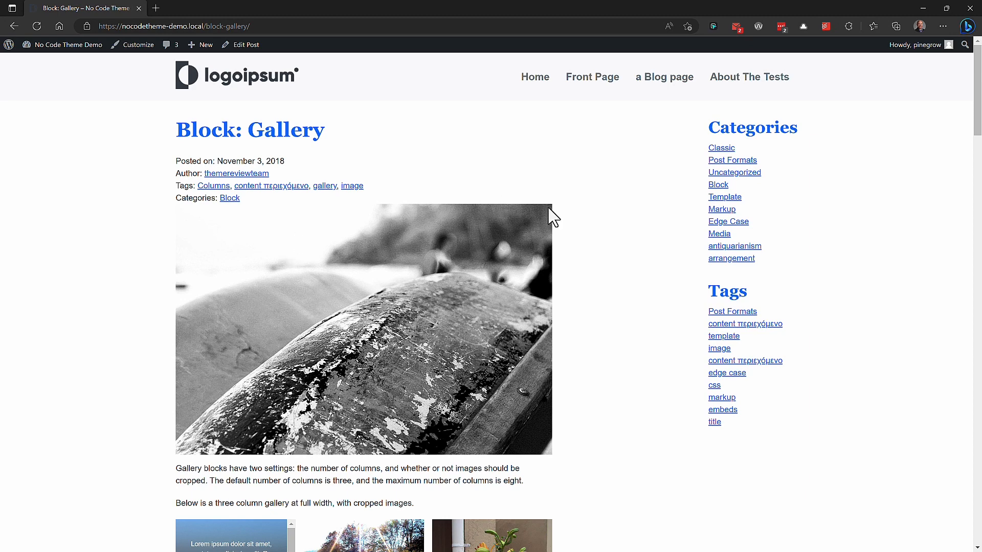
Step: Browse the blog page and the Edge Case category, and open the untitled post to check its layout
click(667, 80)
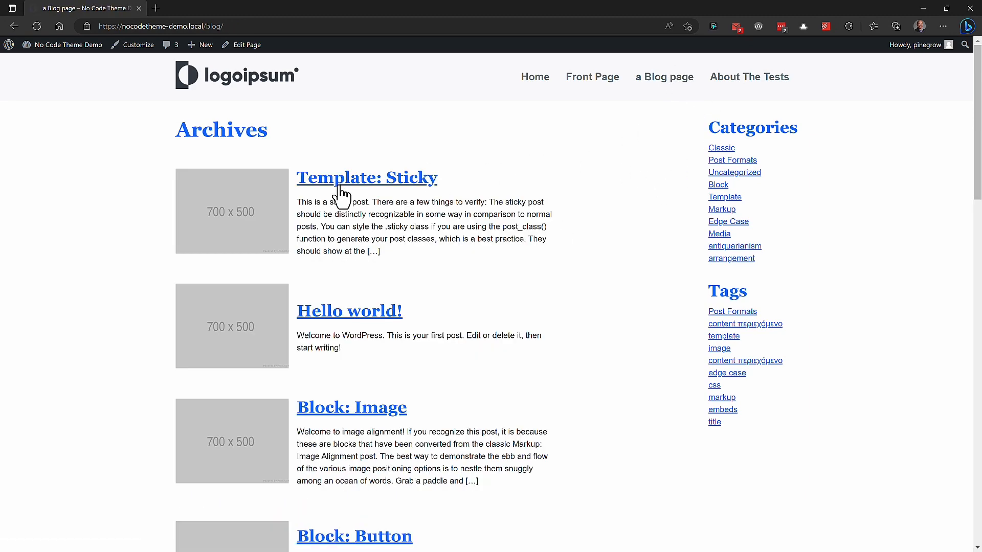
click(336, 311)
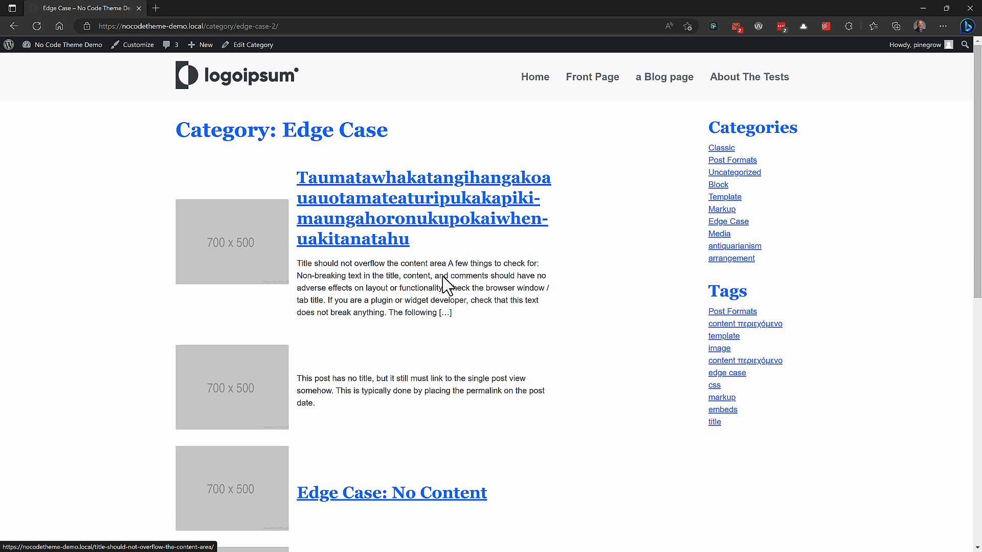
click(735, 225)
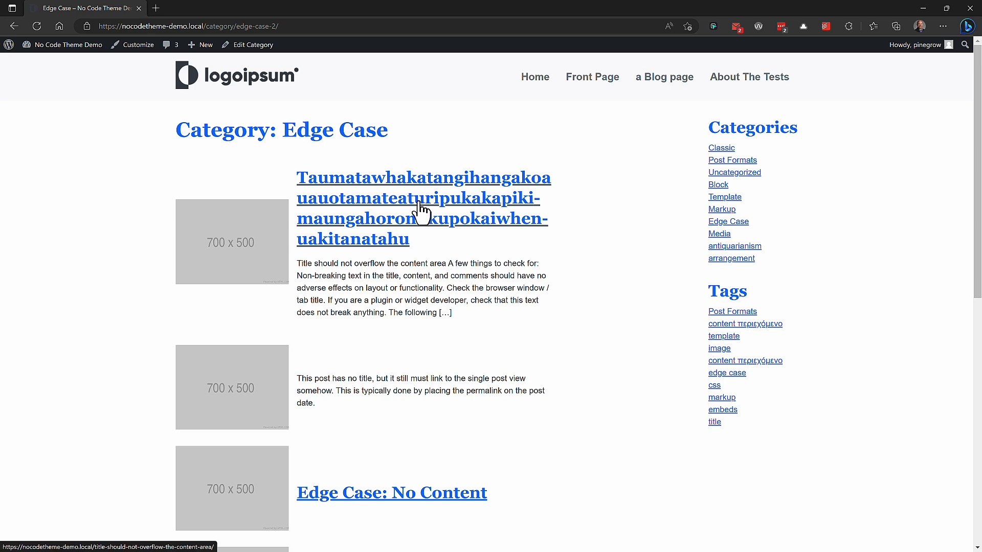
scroll(419, 210, down, 3)
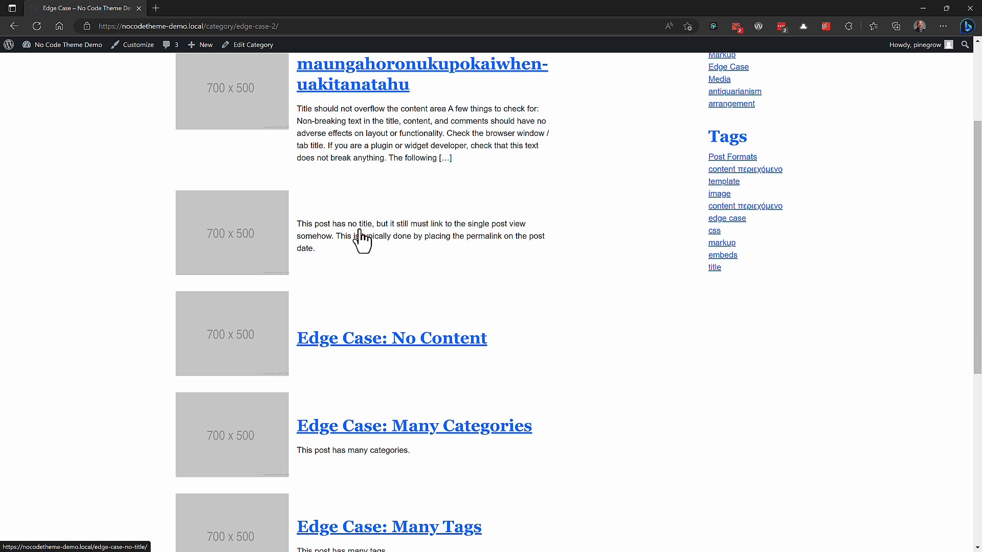
click(317, 216)
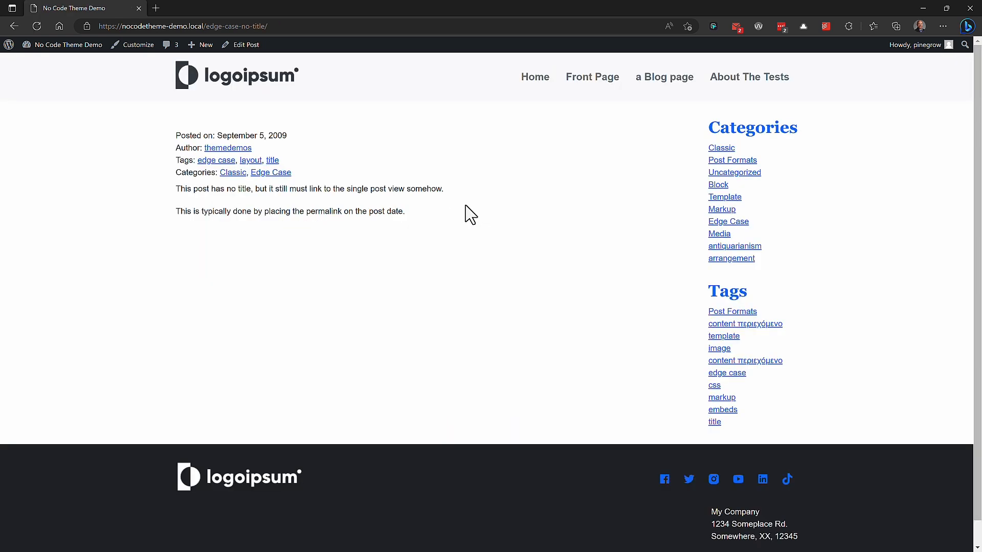
Step: Open the Edge Case: Many Tags post and the Media: Twitter Embeds post to check tags and categories
click(12, 28)
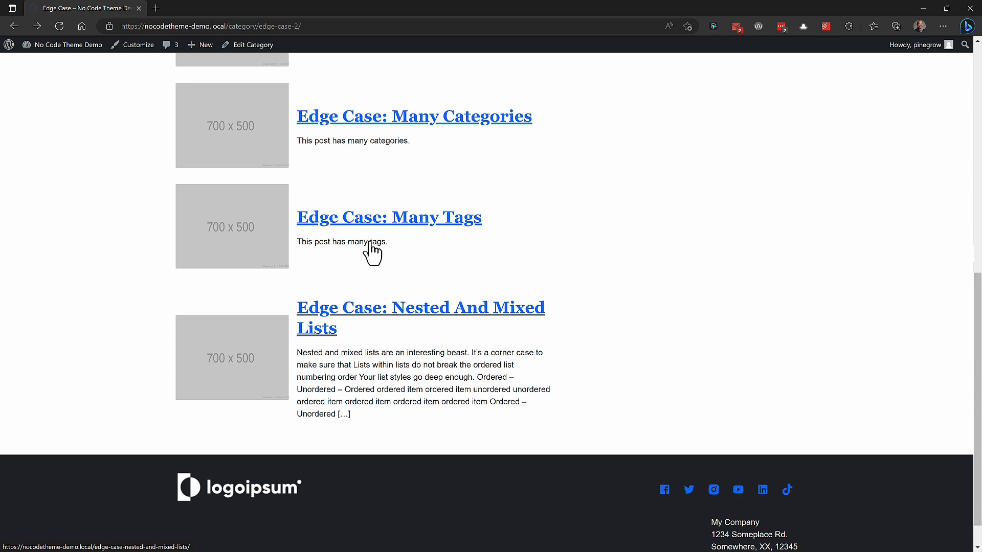
click(430, 219)
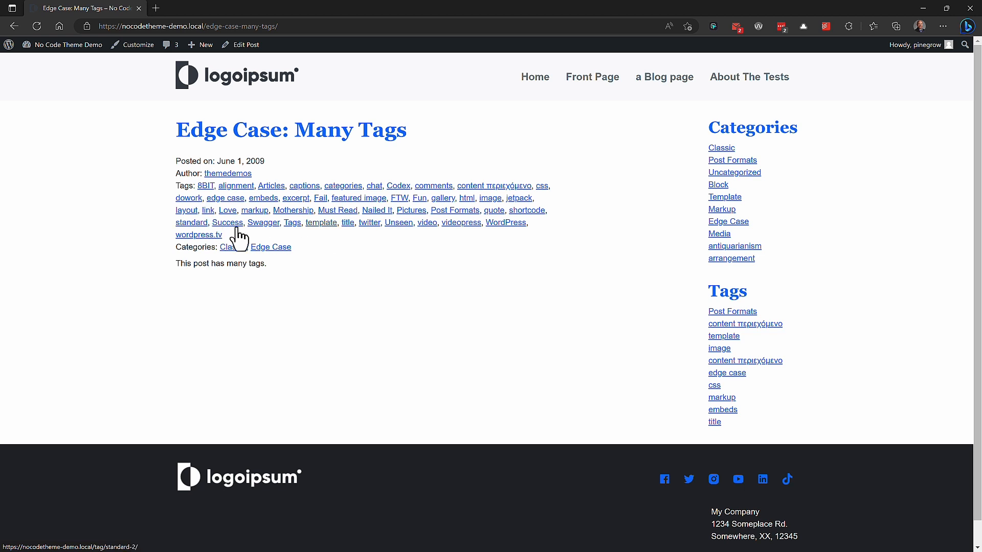
click(719, 234)
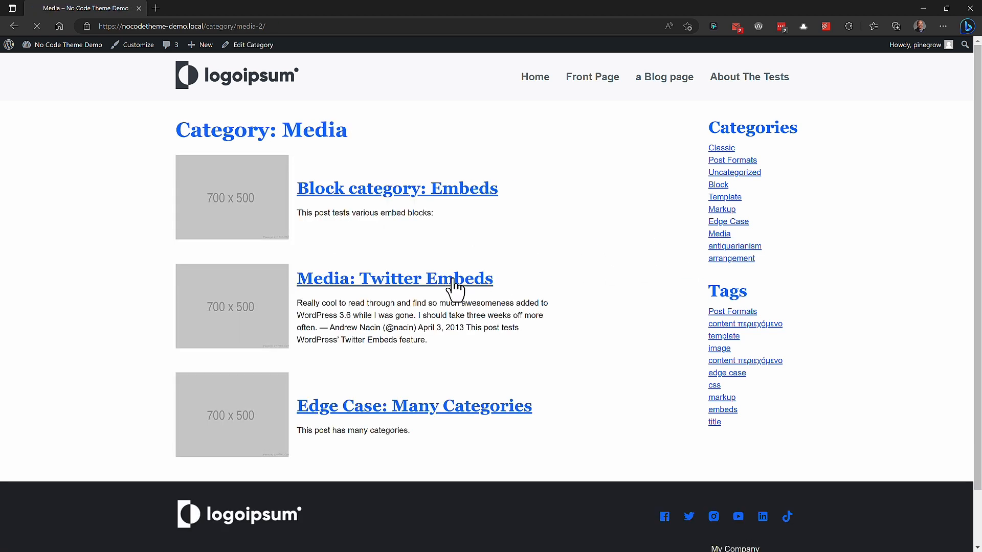
click(452, 281)
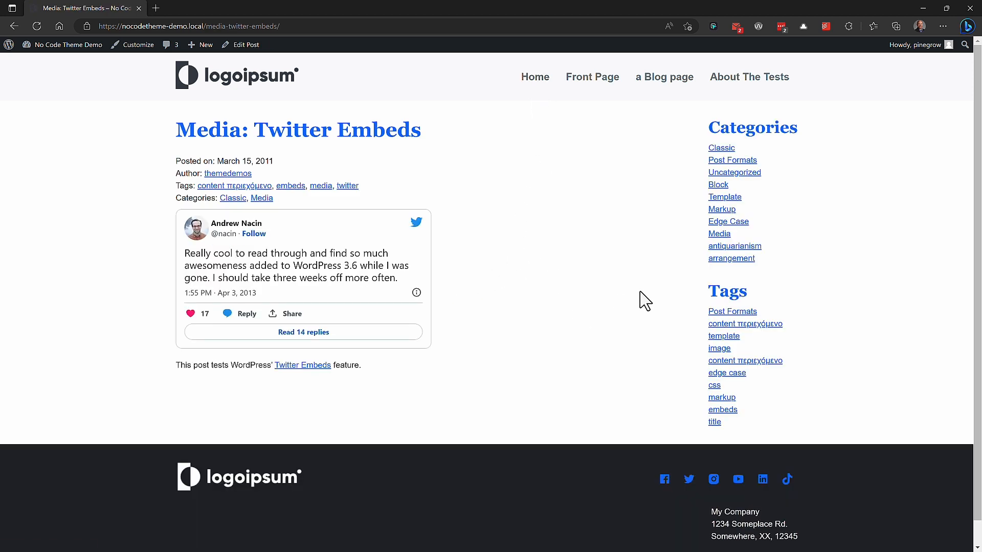
Step: Visit the nonexistent URL /badpage on the local site to check the not-found output
key(alt+Tab)
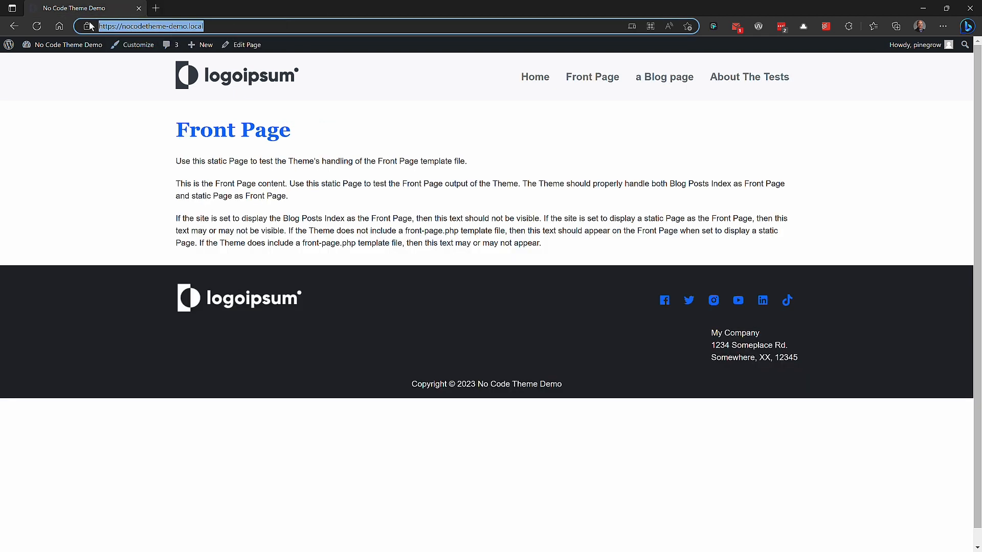
click(257, 21)
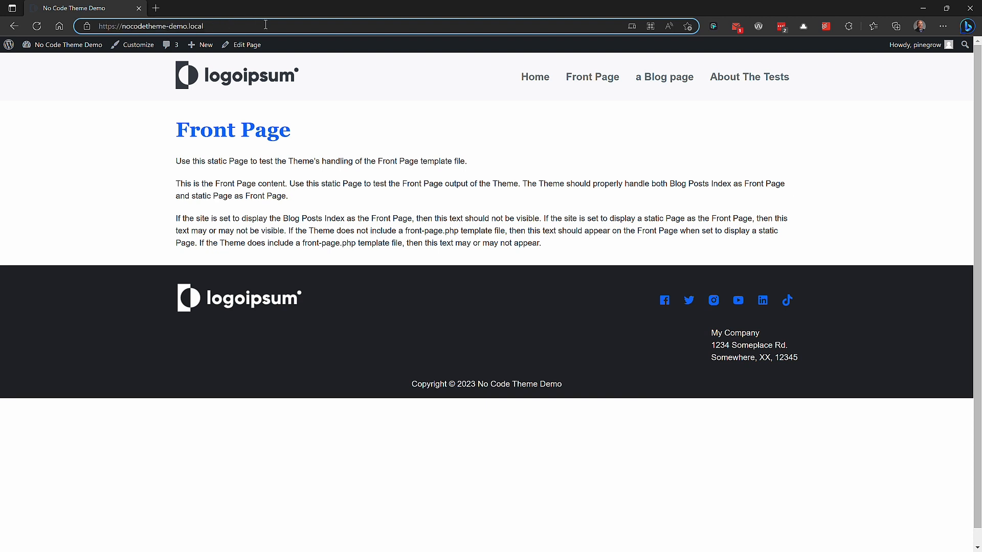
text(/)
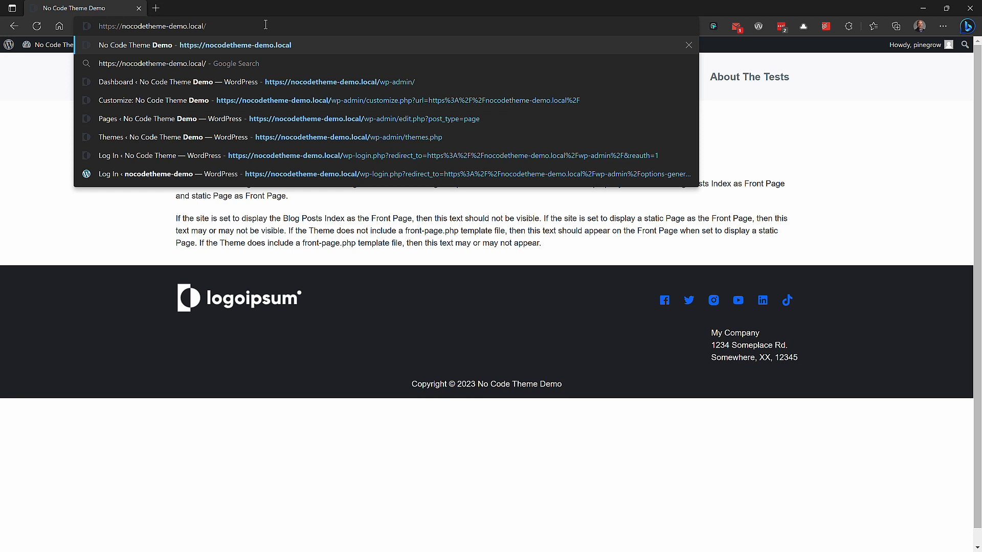
text(badpage)
key(Return)
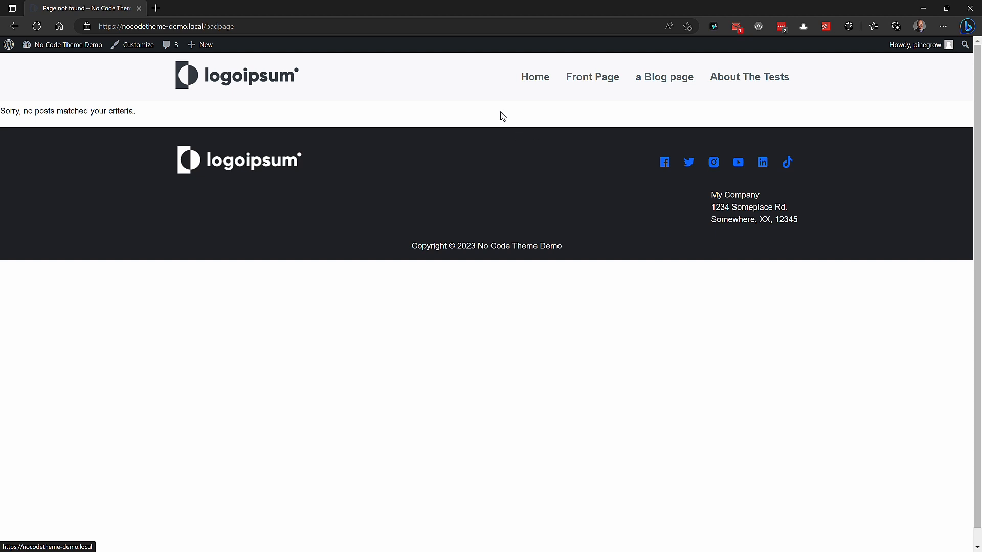
Step: Close the single.html document in the editor
key(alt+Tab)
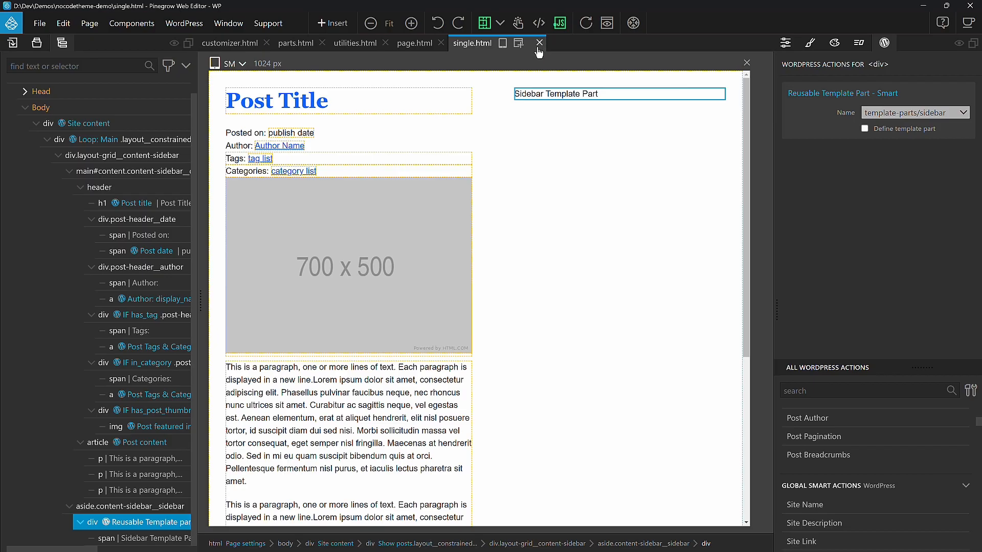
key(ctrl+w)
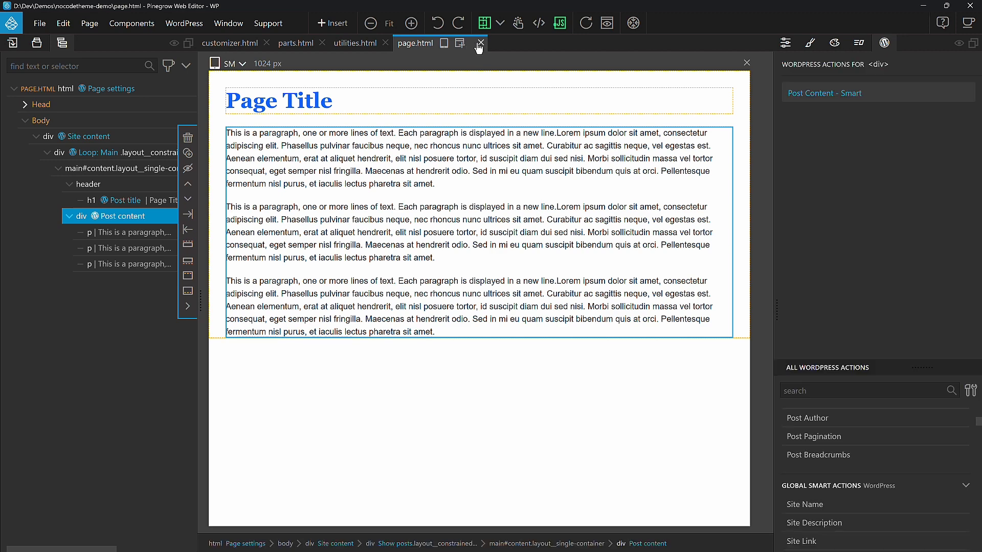
Step: Close all open documents in the editor
click(480, 43)
click(425, 42)
key(ctrl+w)
key(ctrl+w)
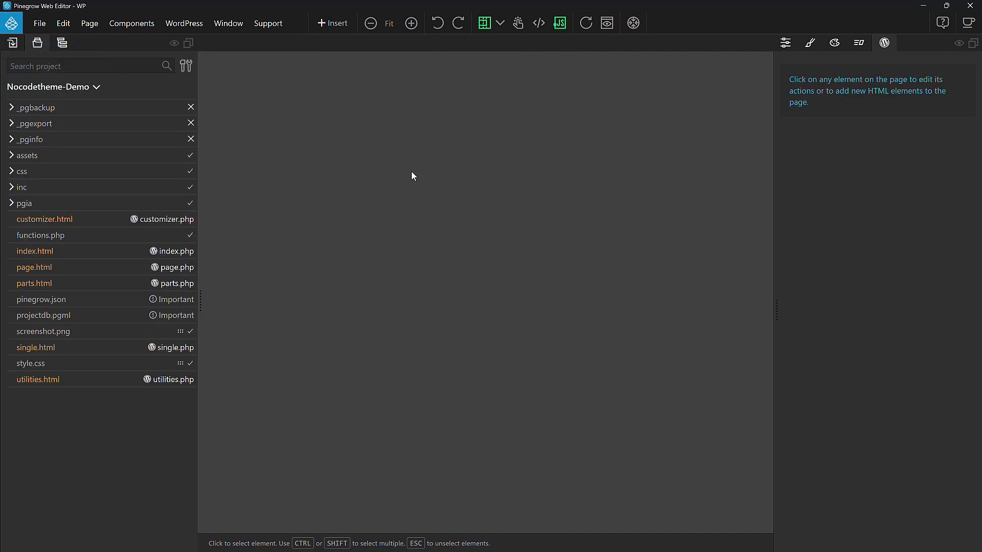
Step: Add a new plain HTML page to the project named 404.html
click(75, 89)
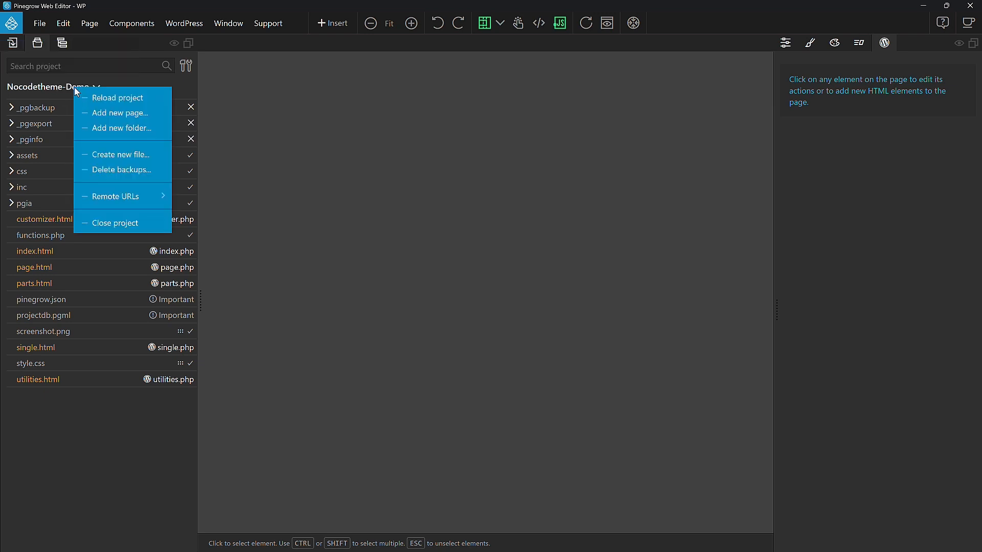
click(145, 114)
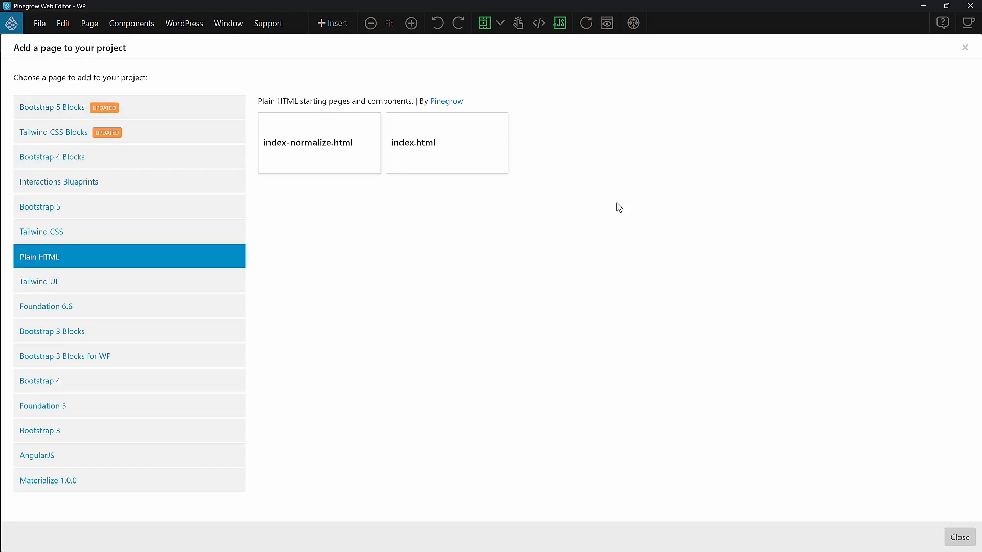
click(455, 172)
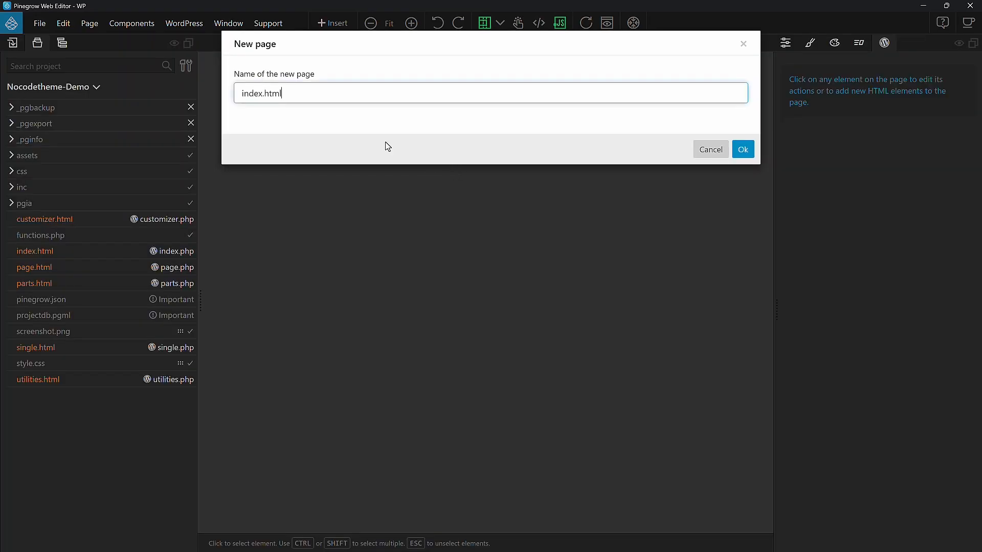
key(ctrl+a)
text(4)
key(Return)
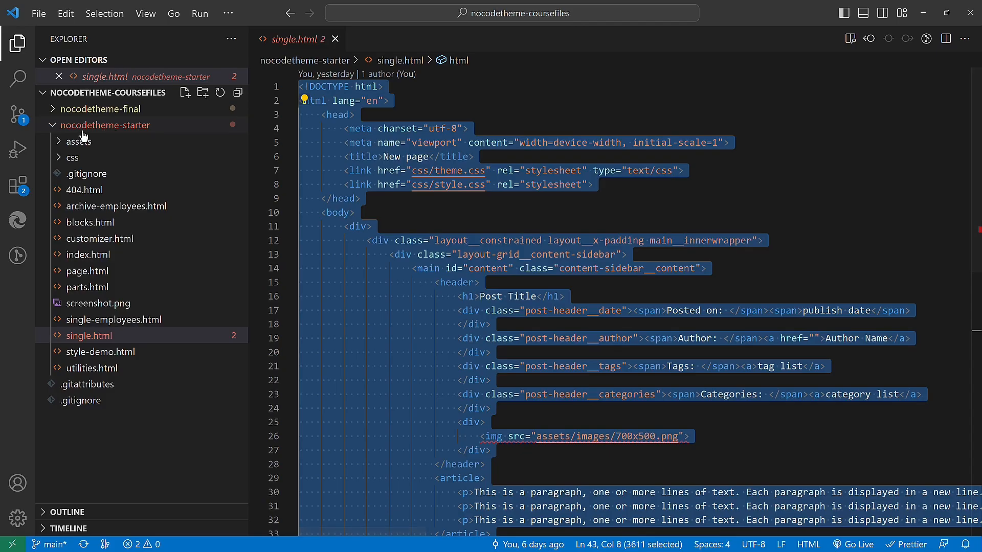
Step: Copy the starter 404.html markup and paste it over the new page's code in Pinegrow
click(86, 190)
click(587, 219)
key(ctrl+a)
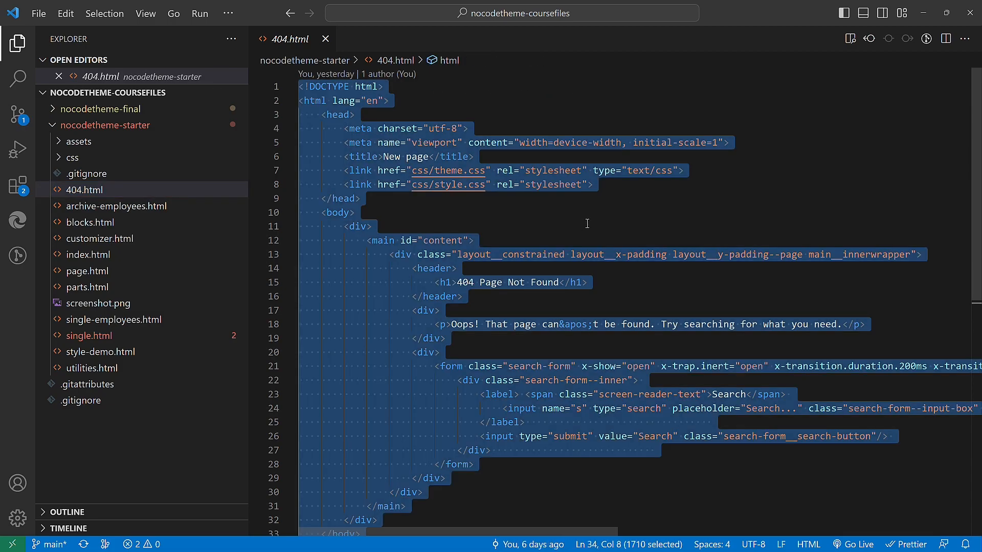
key(alt+Tab)
key(ctrl+a)
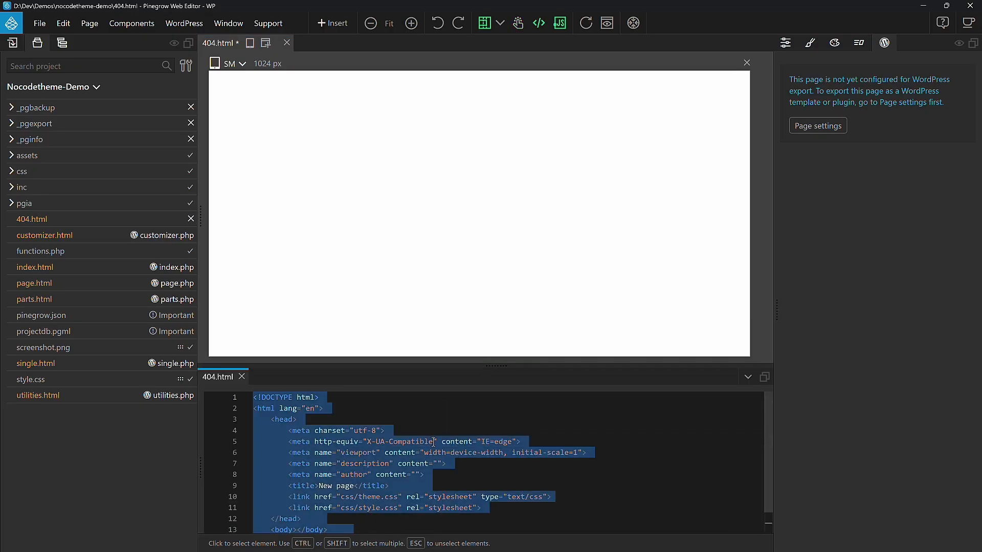
key(ctrl+v)
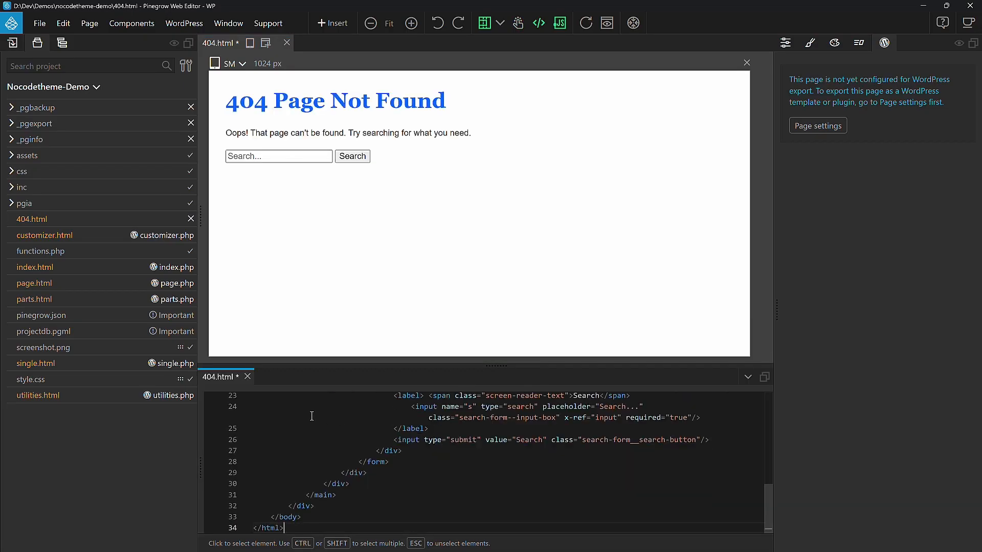
Step: Set the page to export as the 404.php template in its page settings
click(248, 377)
click(62, 42)
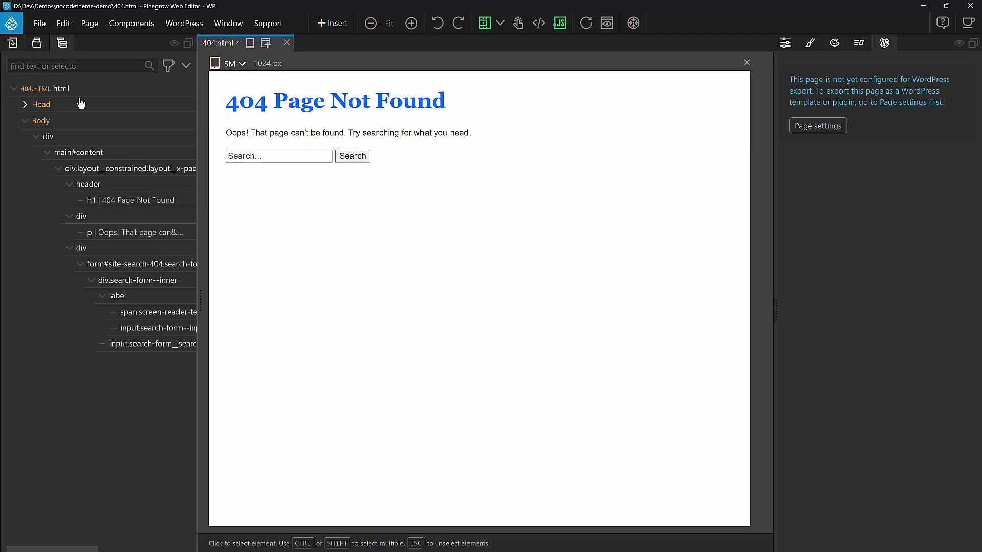
click(71, 95)
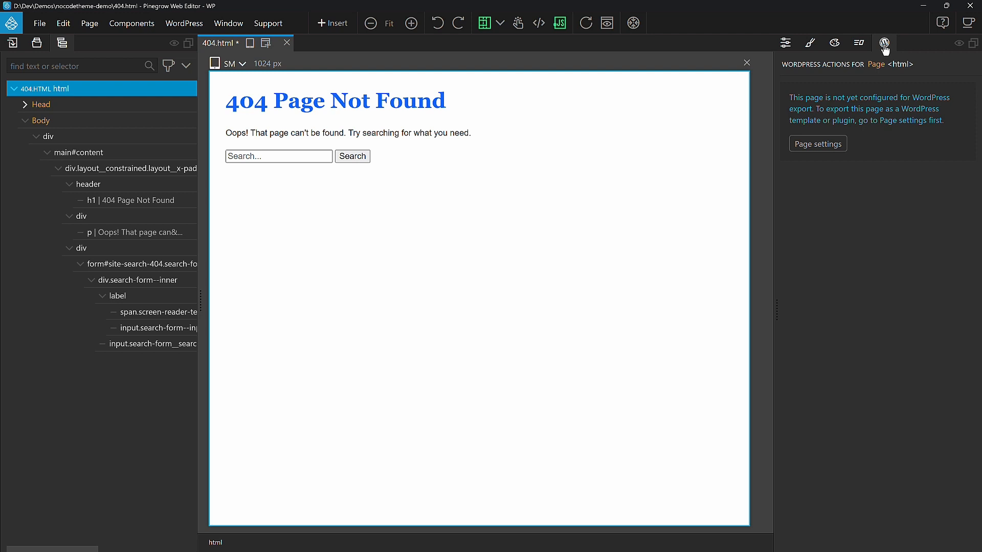
click(818, 146)
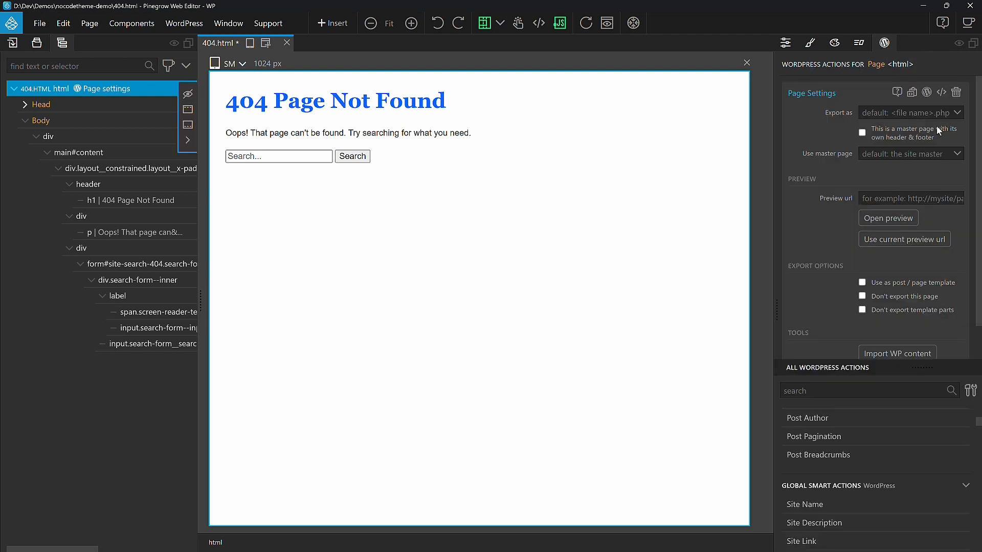
click(952, 113)
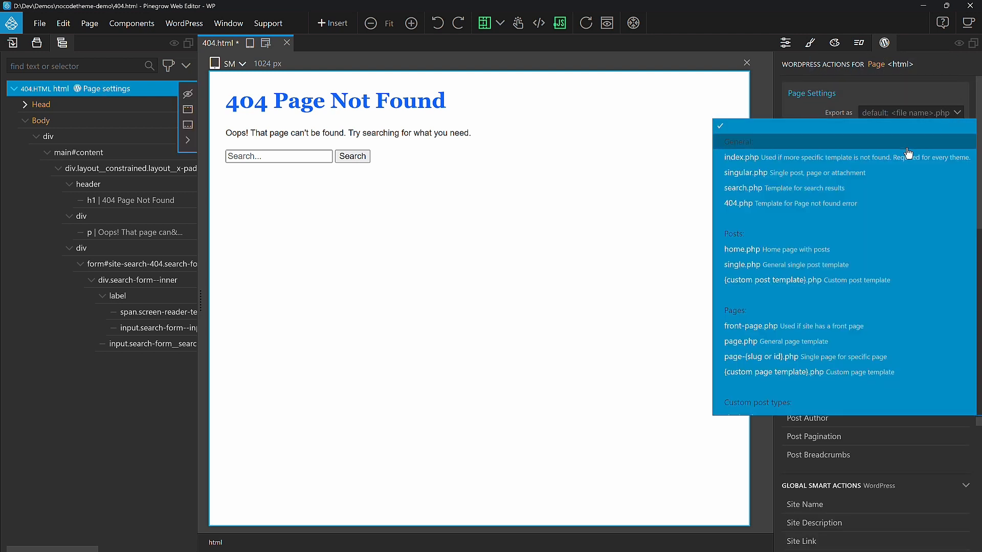
click(868, 210)
Step: Apply the Site Content action to the outer div and save the page
click(110, 137)
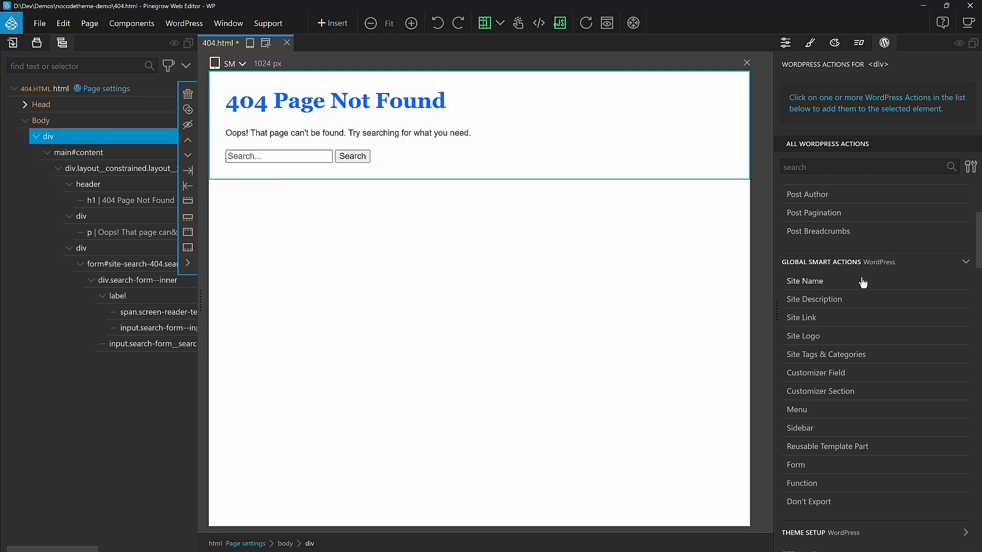
scroll(863, 283, down, 6)
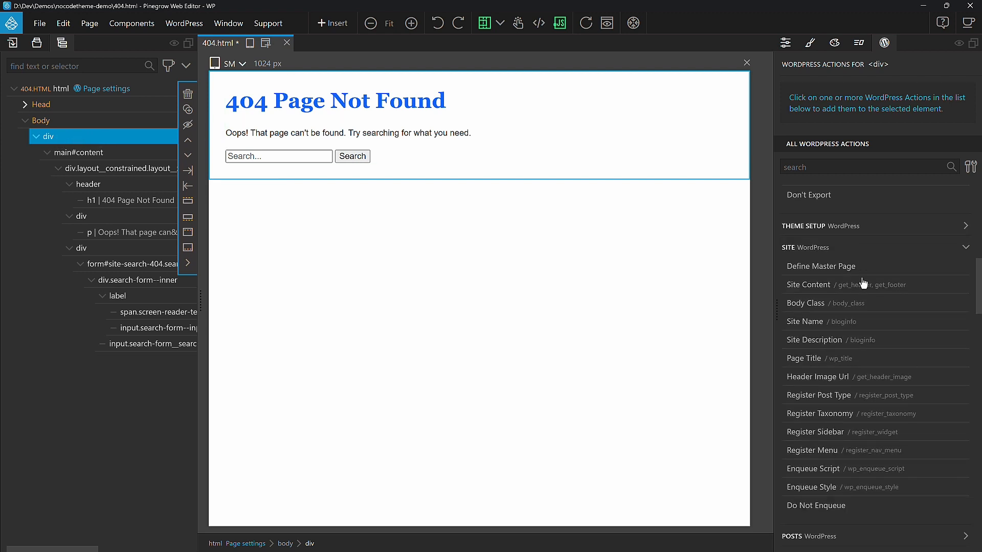
click(899, 290)
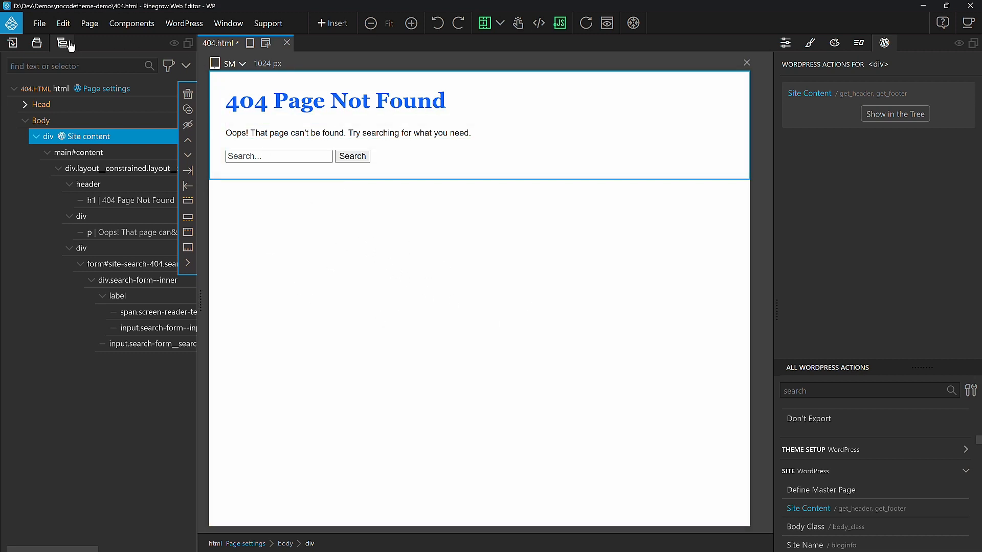
key(ctrl+s)
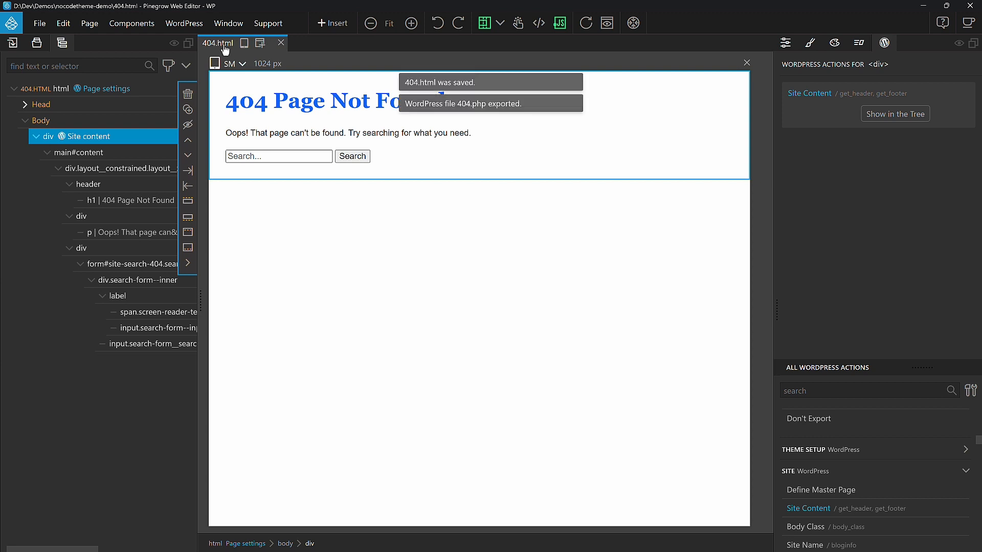
Step: Export the WordPress theme
click(146, 26)
click(192, 45)
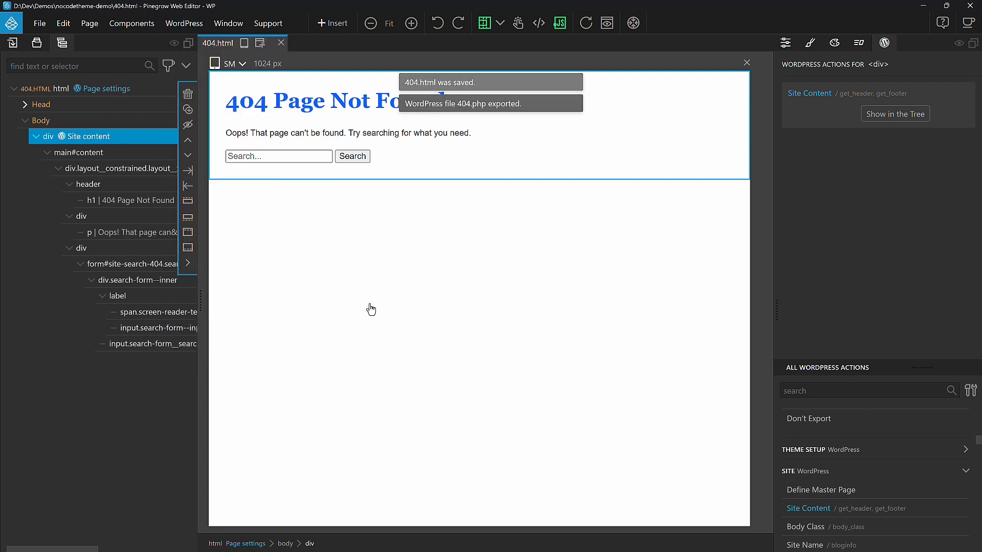
click(515, 392)
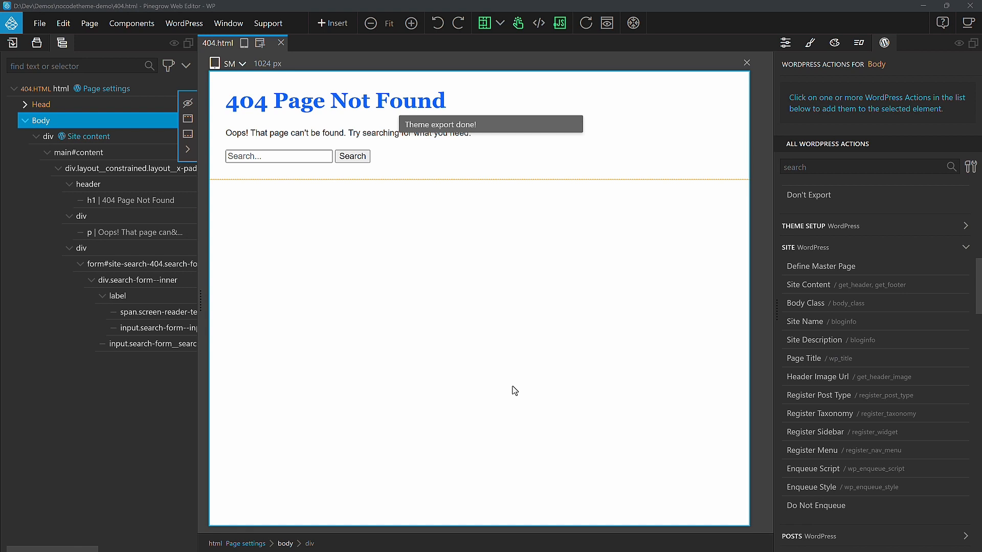
Step: Reload the /badpage URL on the local site to check the new 404 page
key(alt+Tab)
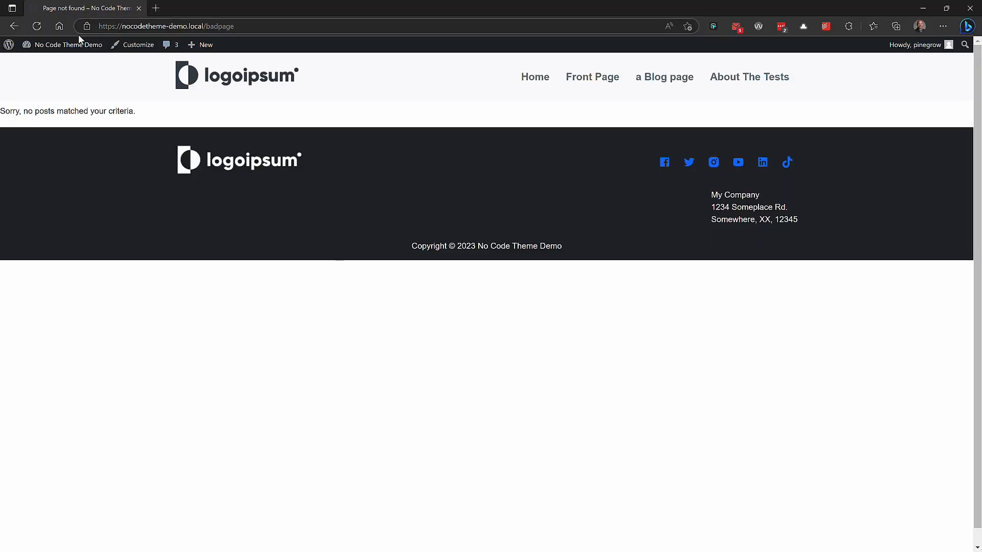
click(40, 28)
scroll(403, 358, up, 1)
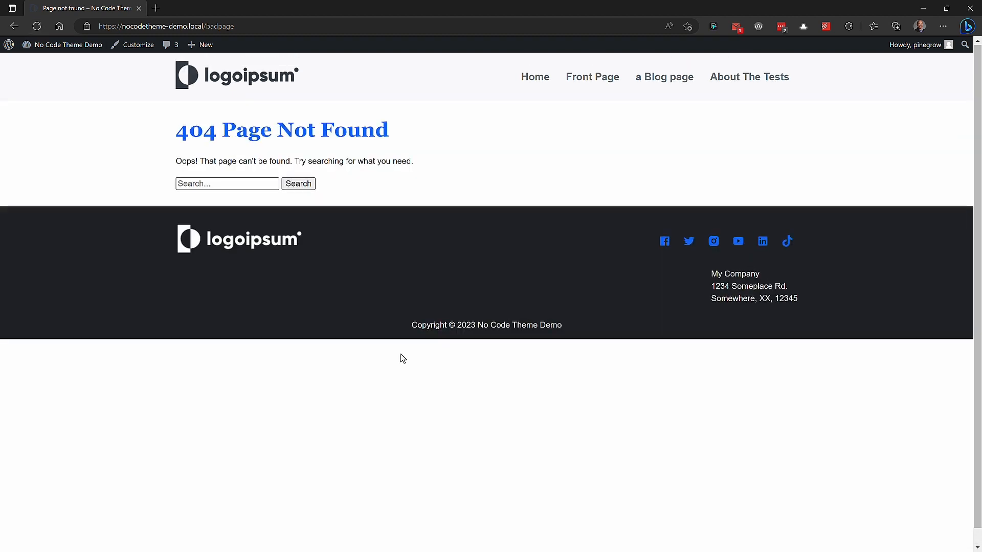
drag(189, 133, 352, 134)
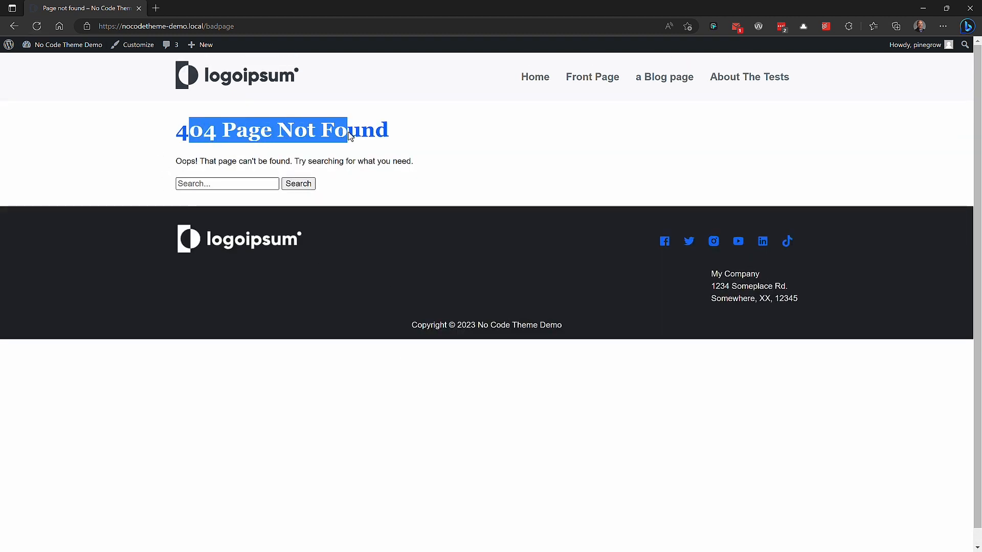
click(356, 132)
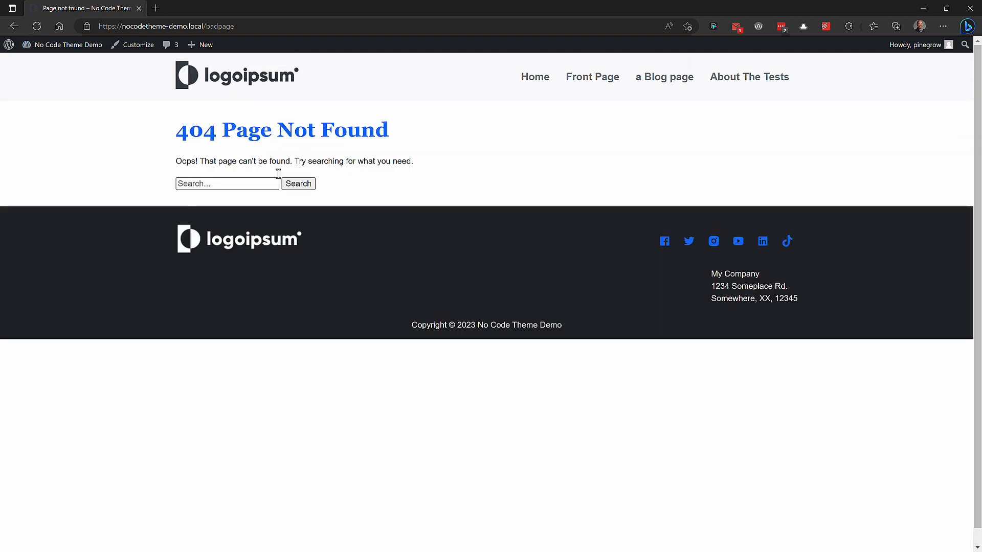
Step: Search the site for lorem and review the search results page and its heading
click(214, 183)
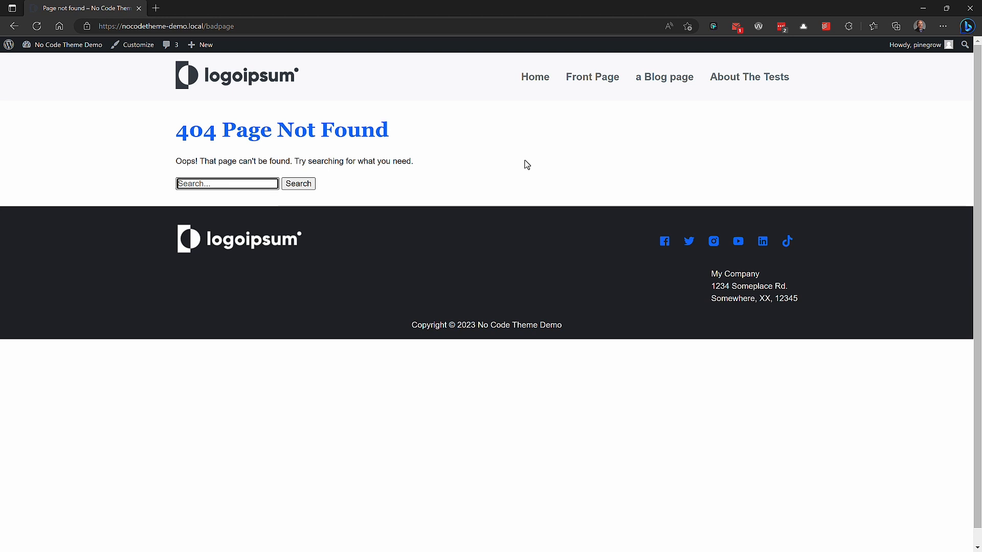
text(l)
scroll(526, 165, down, 15)
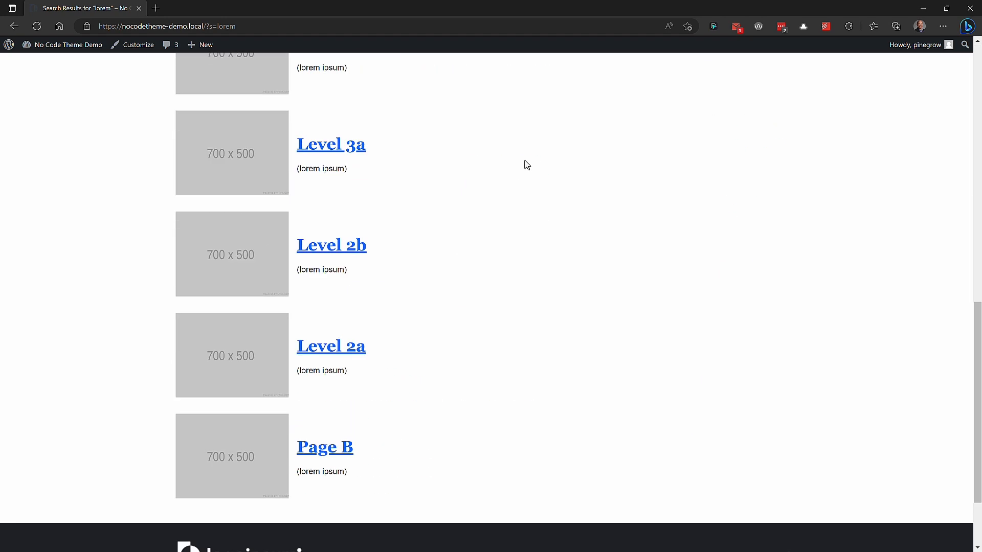
scroll(527, 164, up, 15)
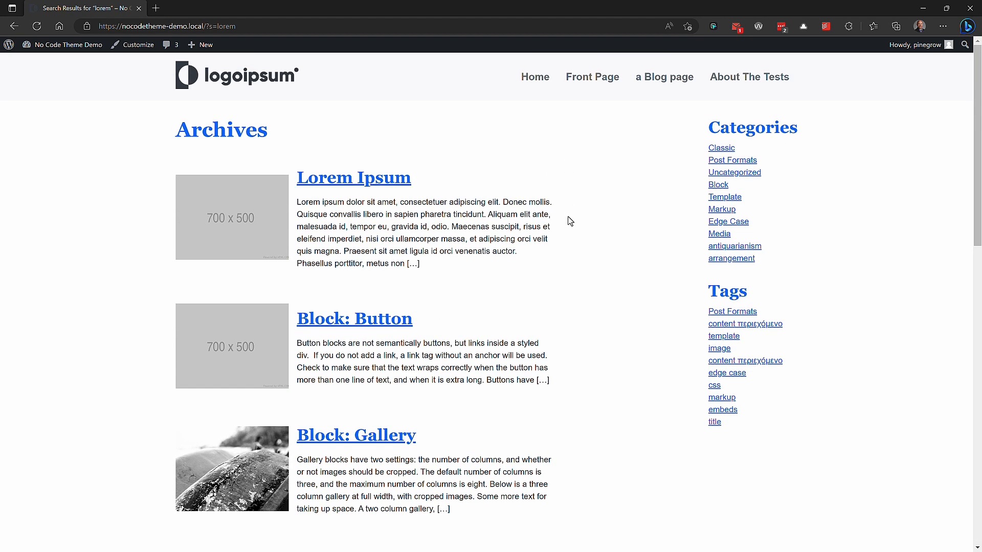
double_click(194, 134)
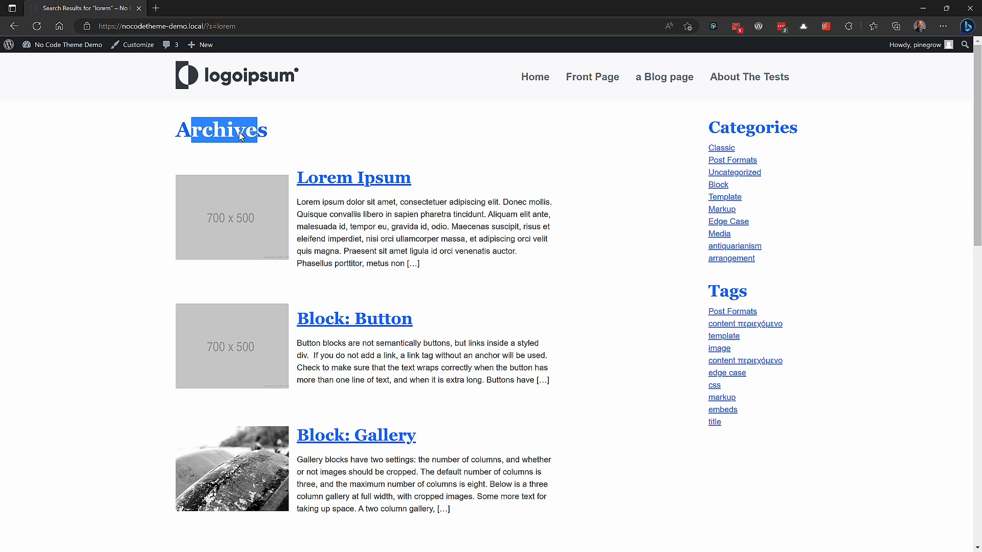
click(205, 131)
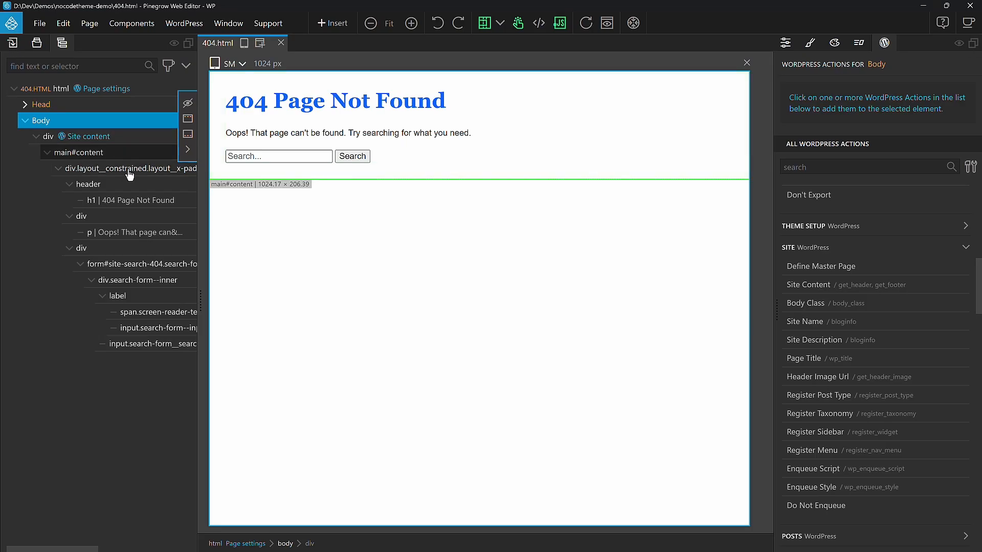
Step: Inspect the 404 page's elements in the tree, including the search form's properties
click(130, 174)
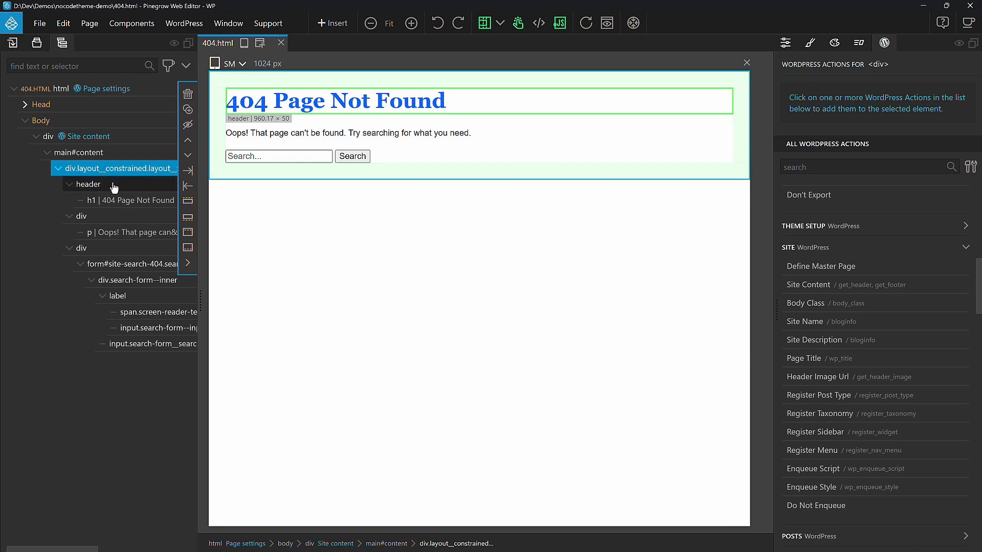
click(113, 185)
click(131, 202)
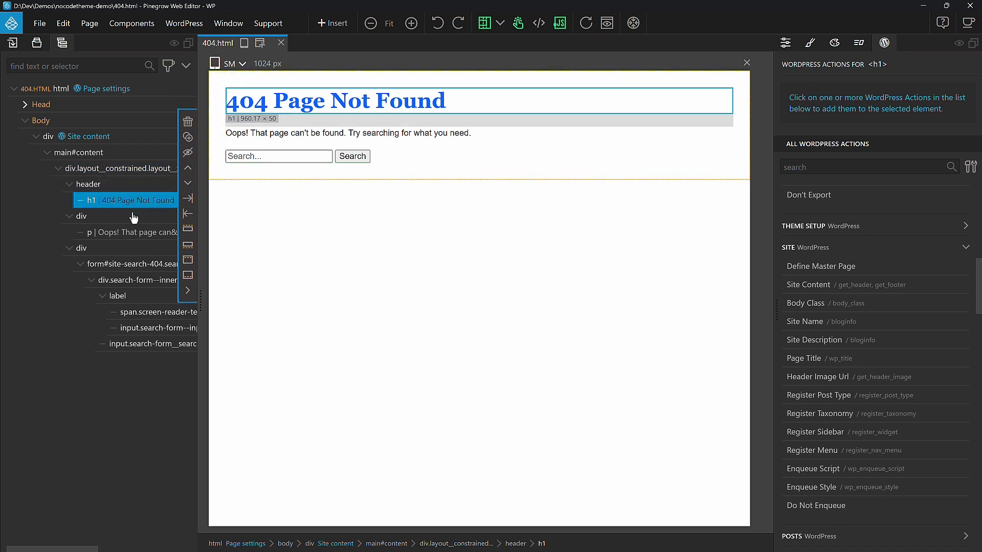
click(119, 219)
click(142, 234)
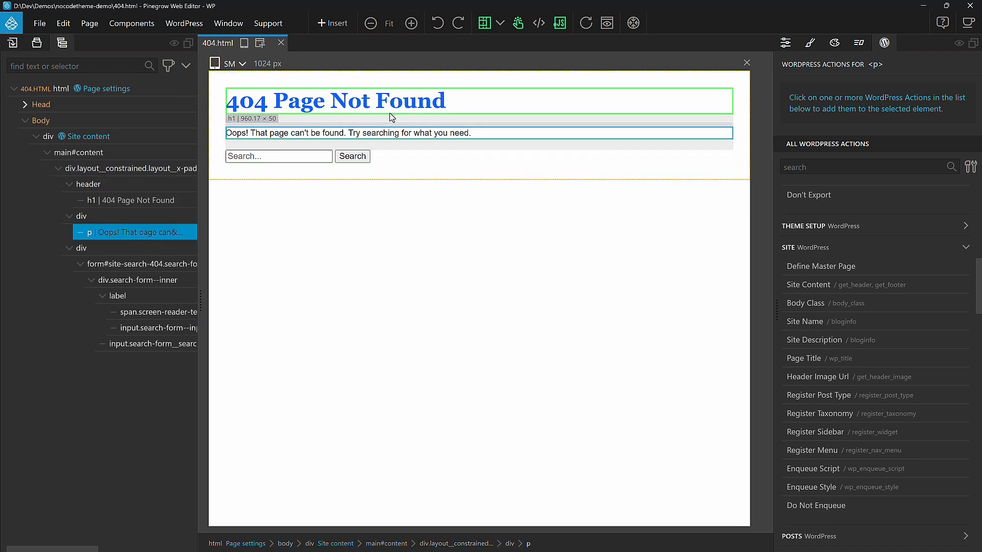
click(115, 247)
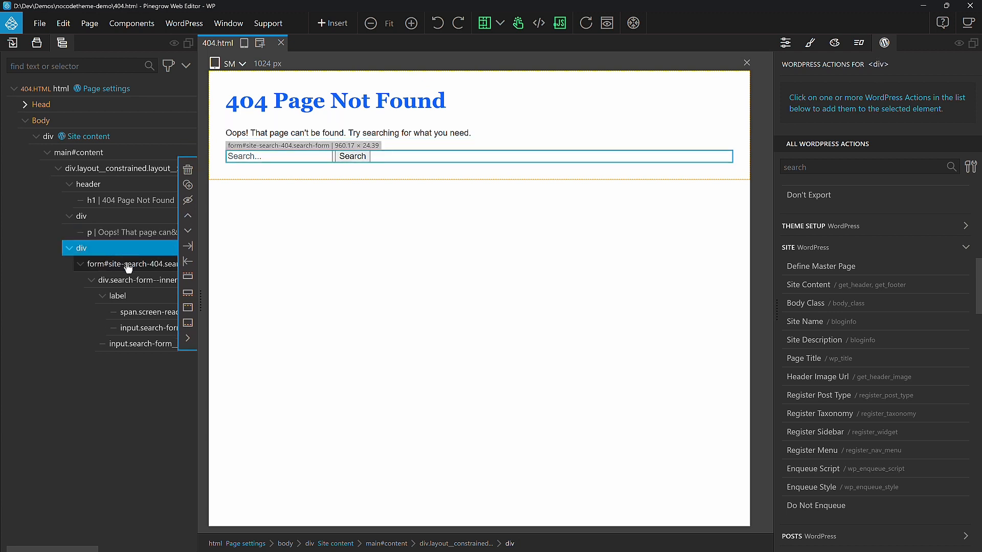
click(128, 267)
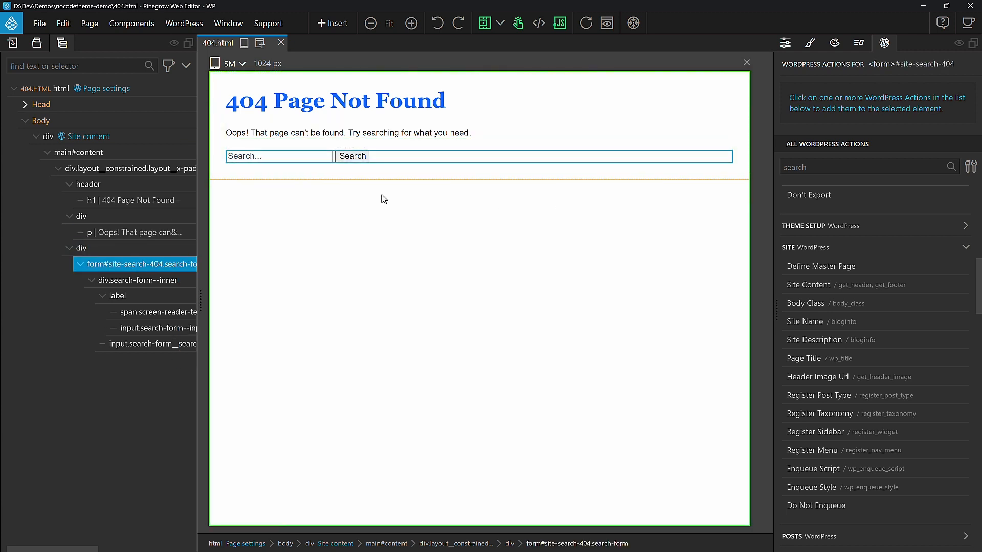
click(786, 44)
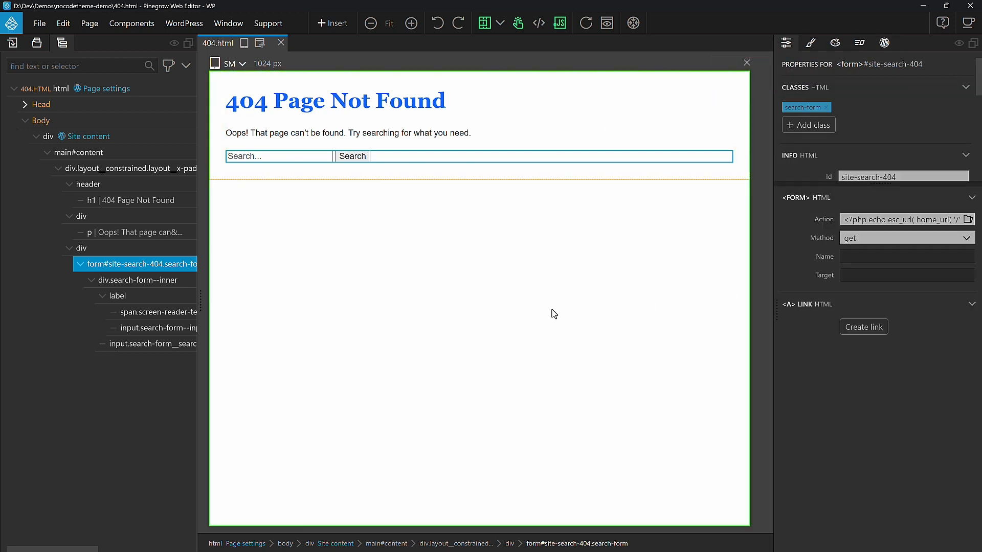
click(148, 283)
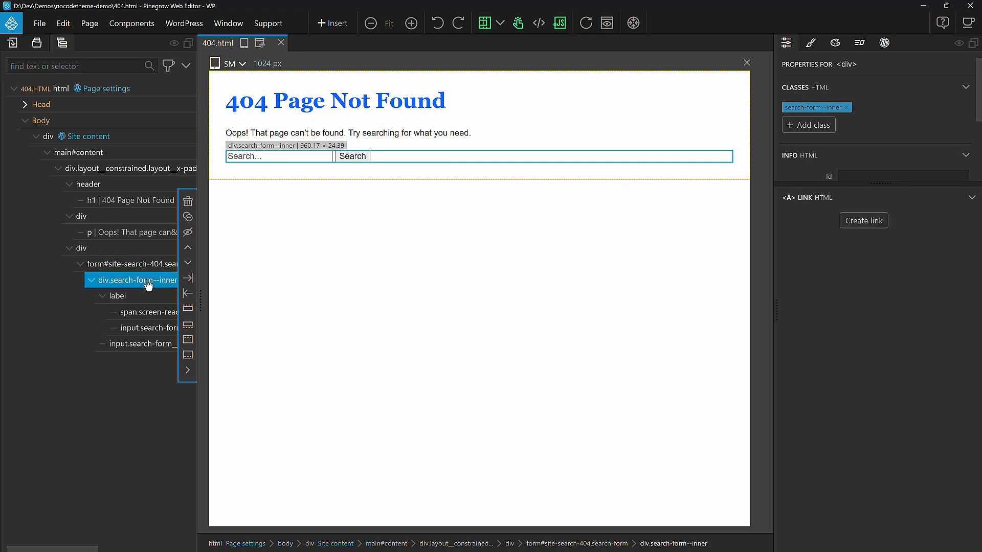
click(151, 298)
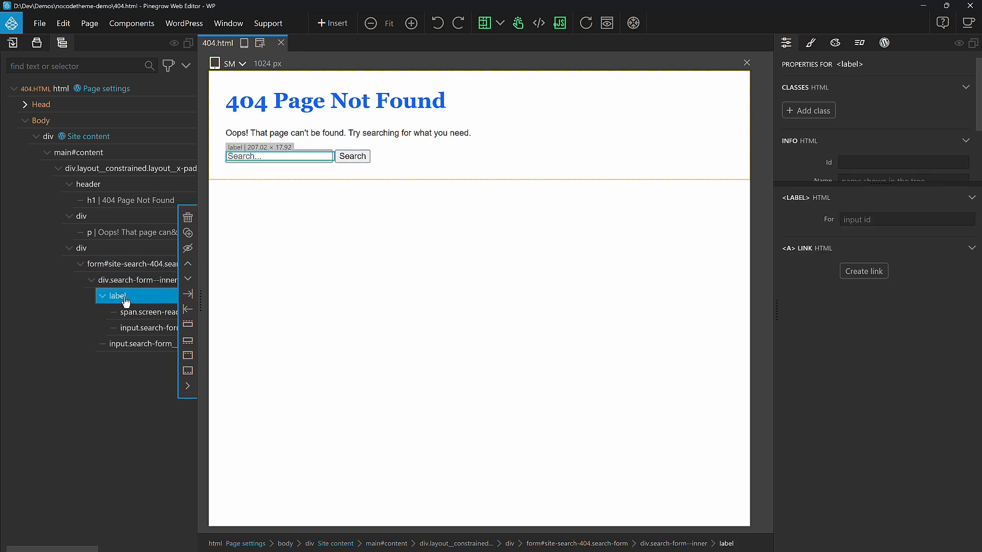
Step: Examine the search form's label, input and button elements and the form's Action code
click(113, 317)
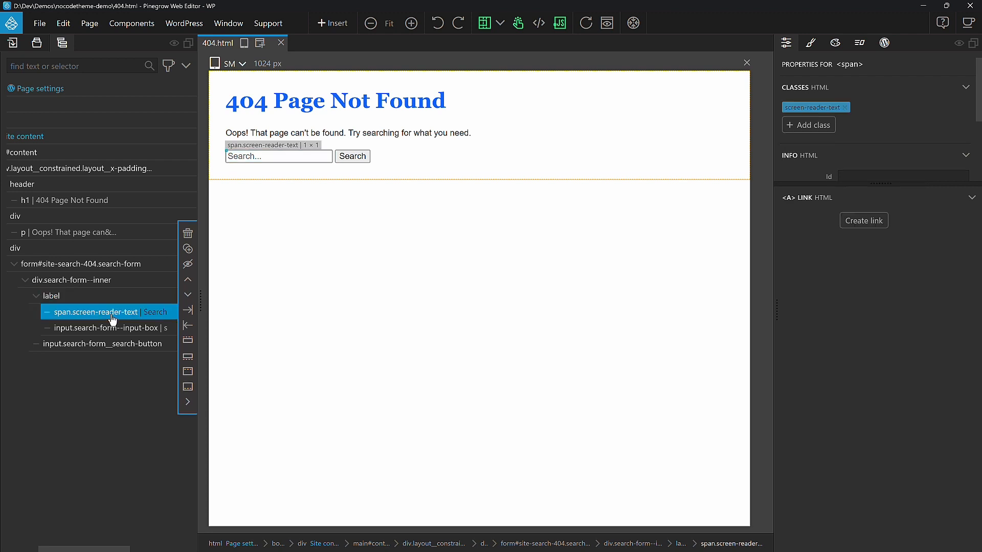
click(99, 330)
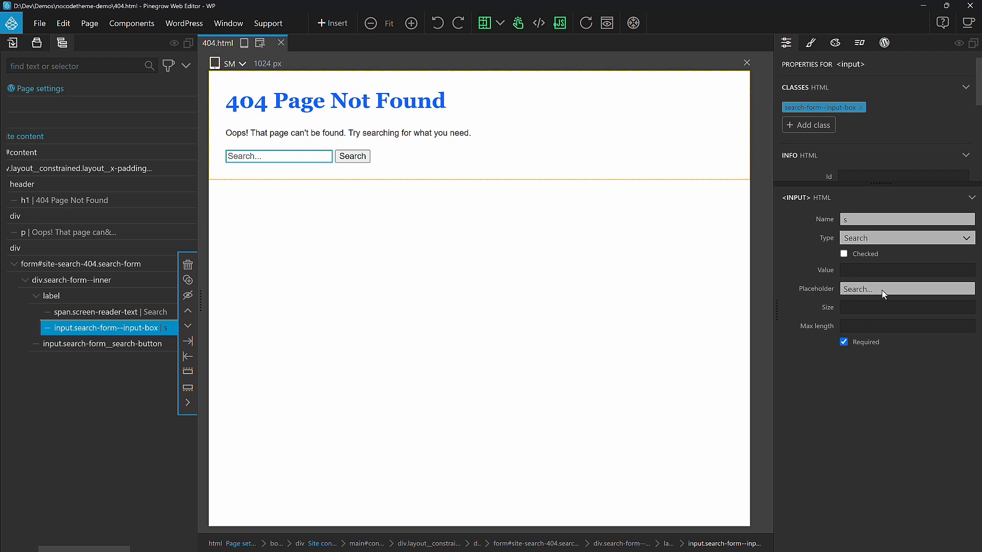
click(103, 344)
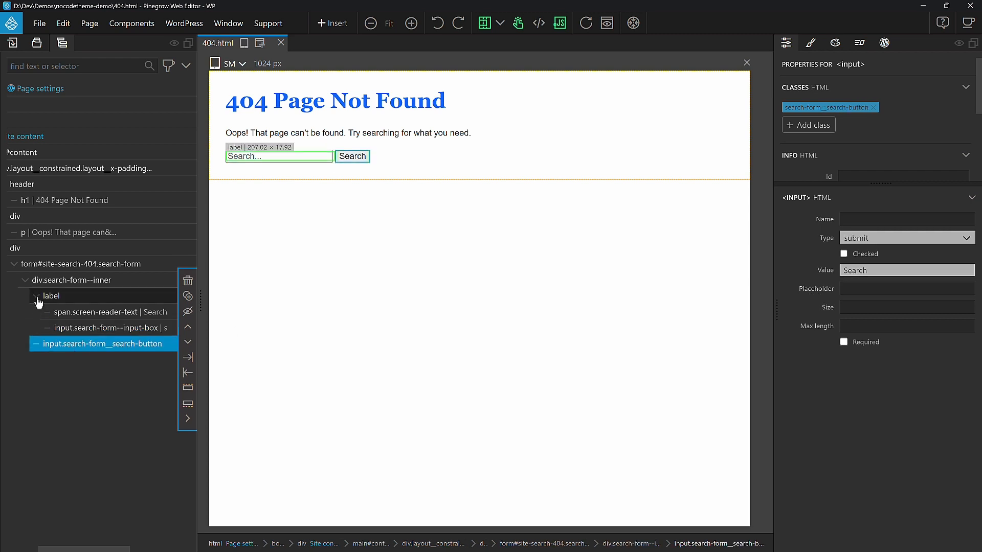
click(35, 296)
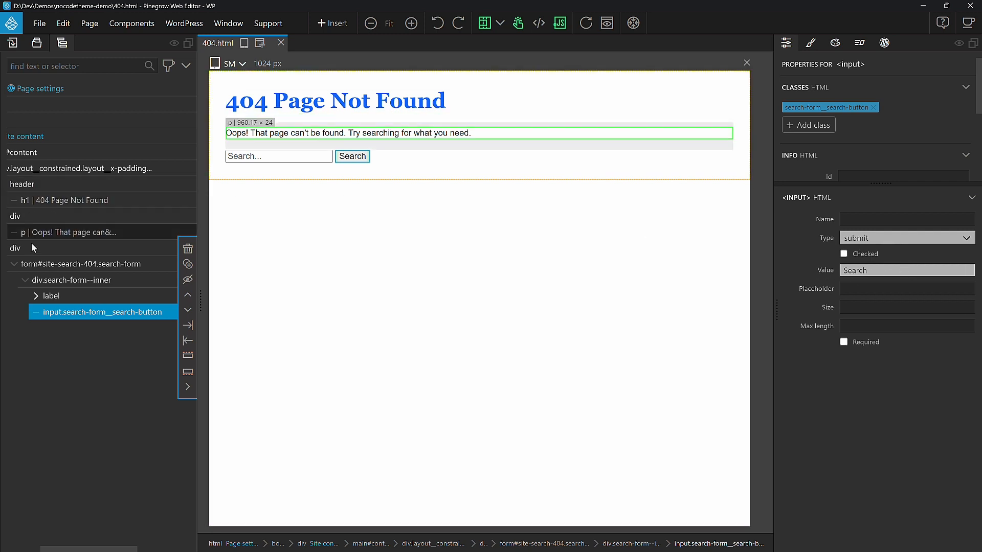
click(97, 271)
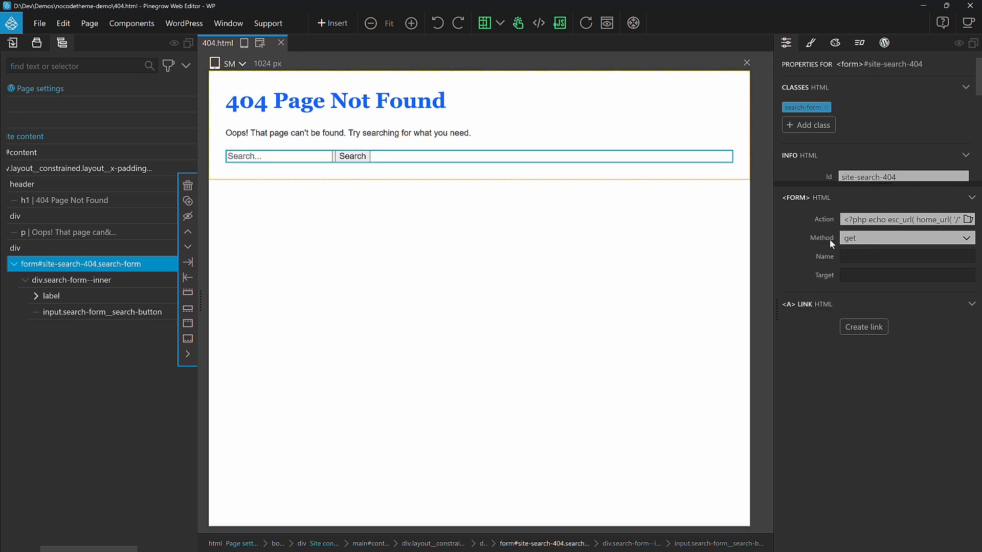
drag(843, 219, 967, 216)
click(860, 219)
click(894, 221)
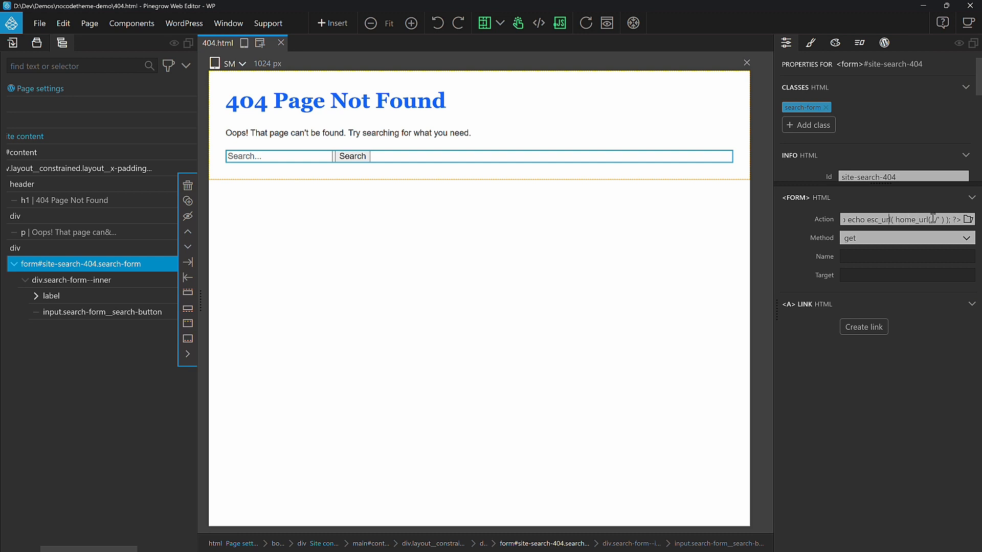
triple_click(868, 219)
click(874, 220)
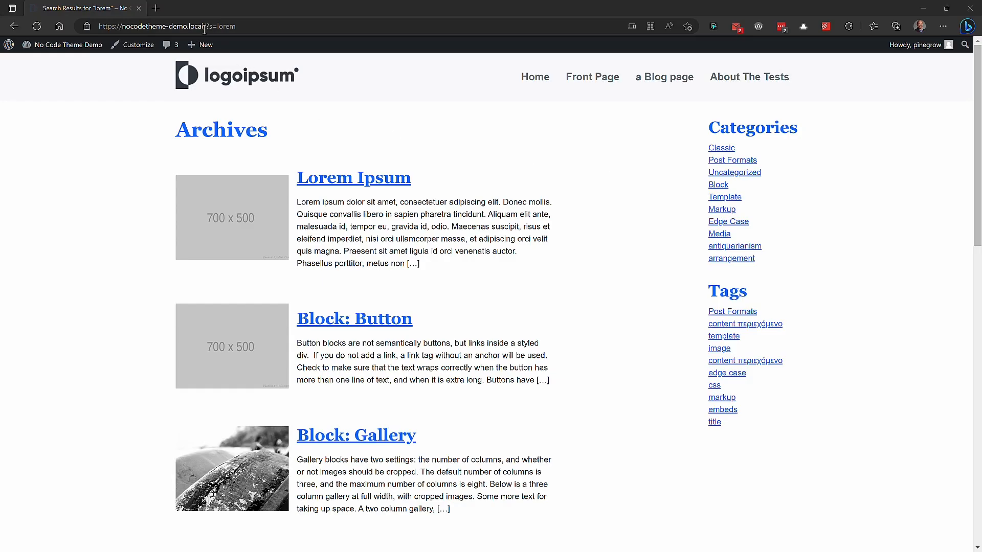
Step: Compare the search results URL on the local site with the search form's Action code
click(104, 27)
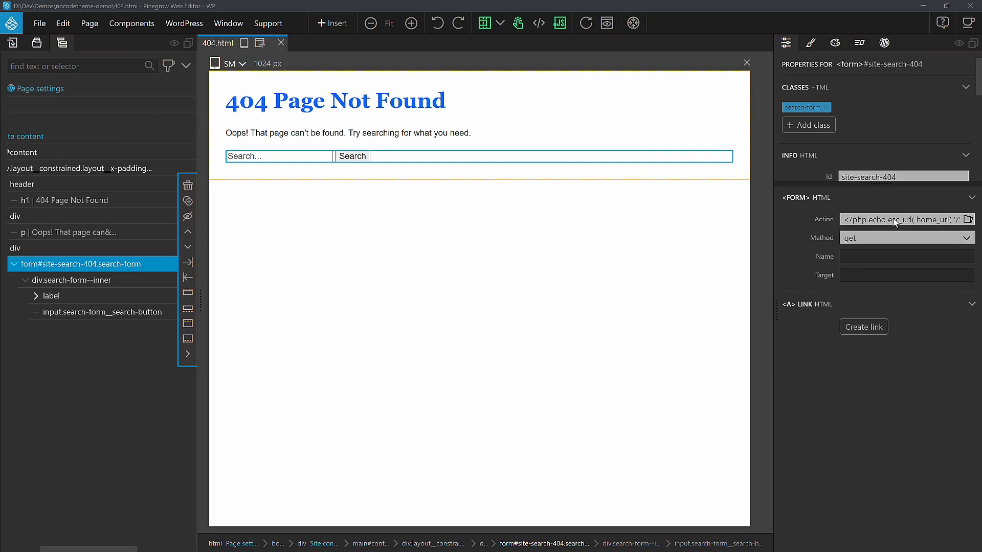
click(895, 221)
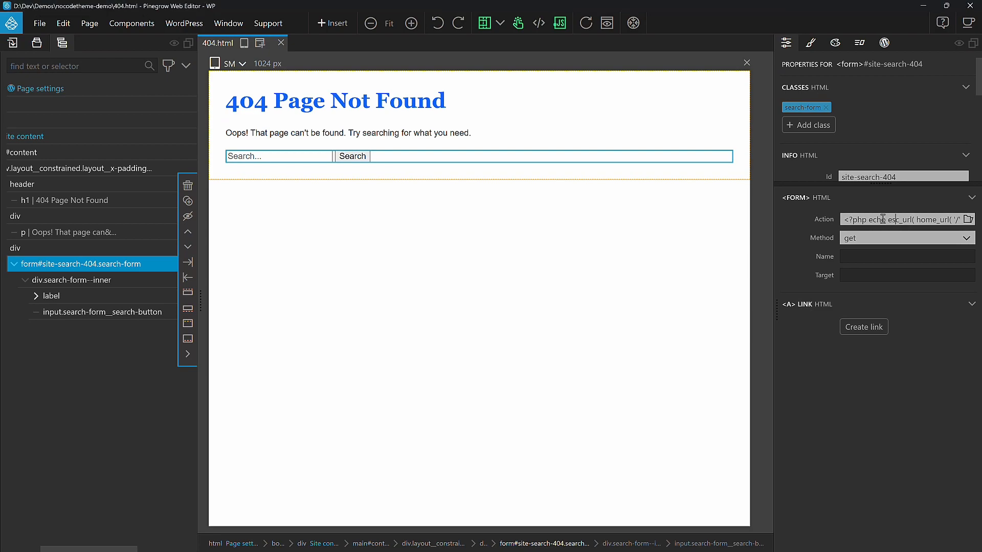
key(alt+Tab)
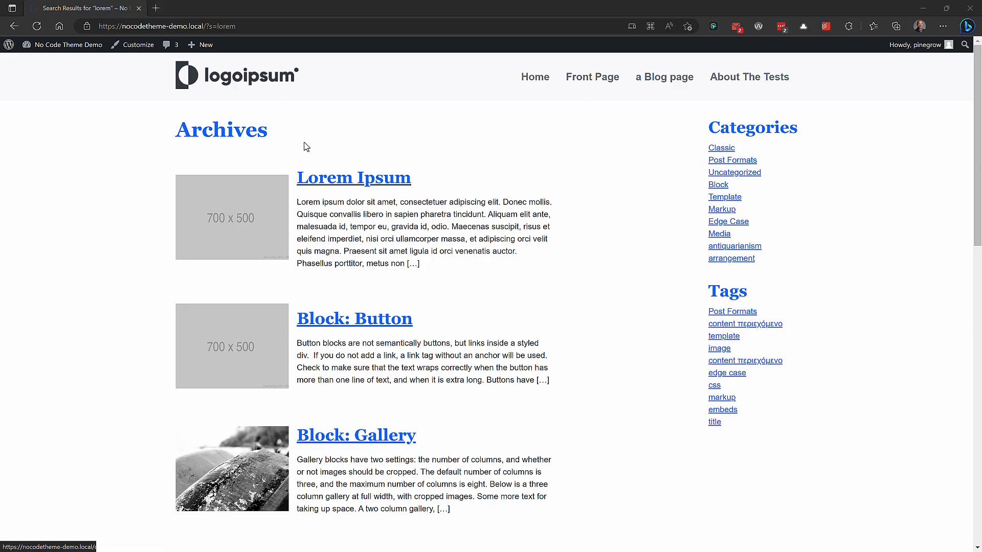
click(665, 77)
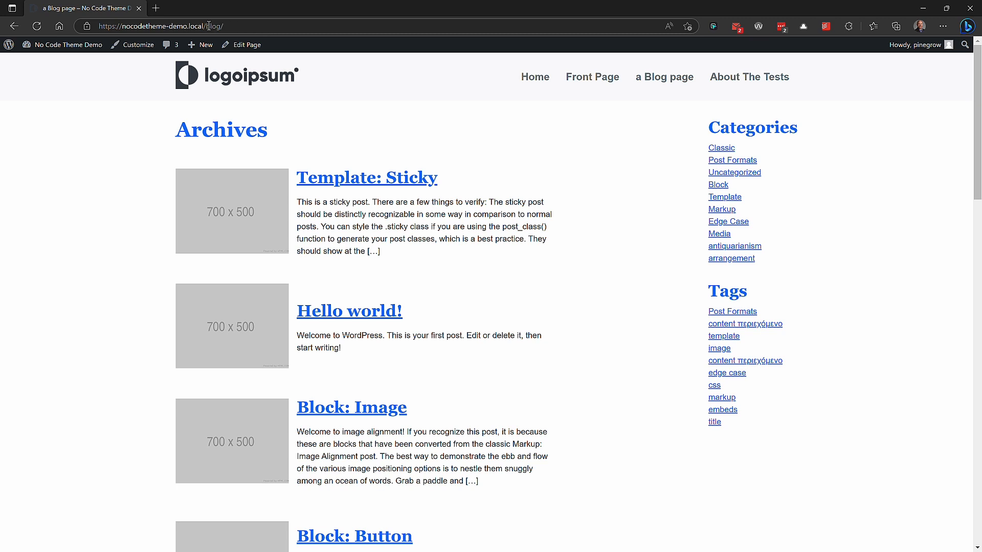
key(alt+Tab)
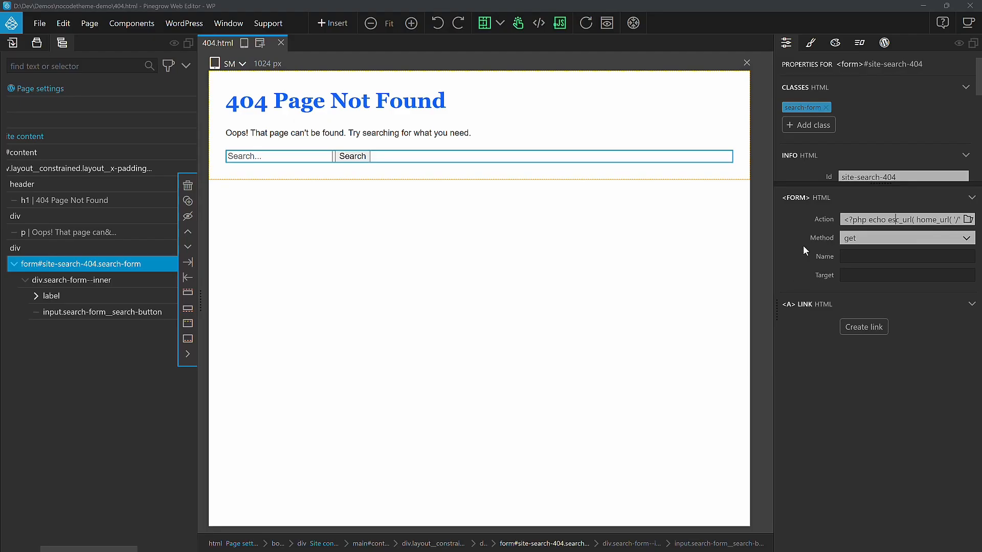
drag(848, 220, 876, 220)
click(913, 221)
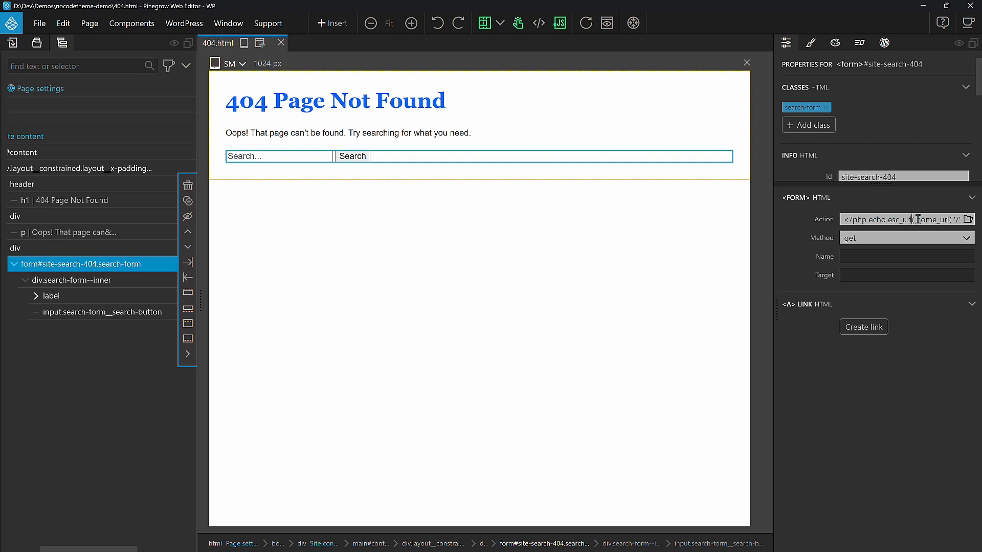
key(alt+Tab)
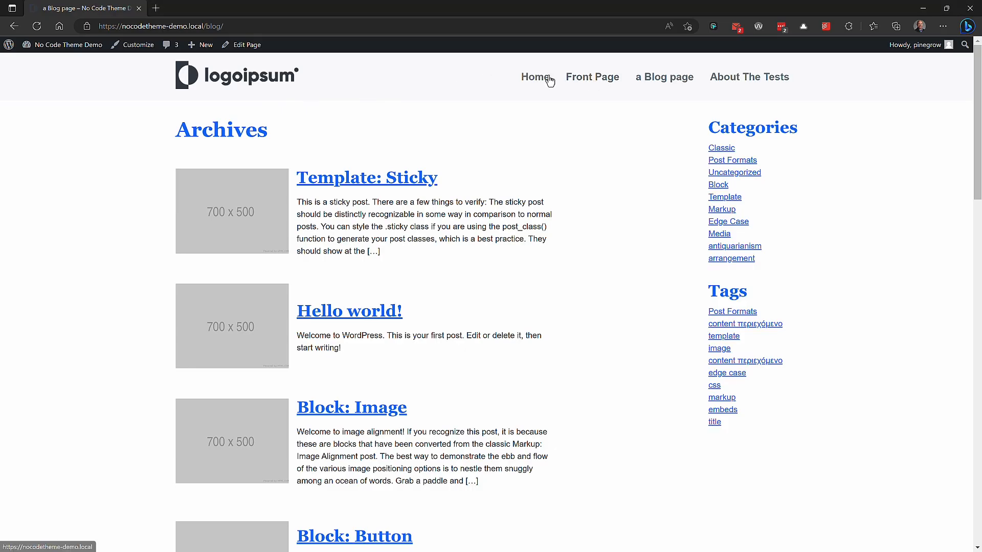
Step: Open the /404 URL on the local site to view the 404 page
click(535, 76)
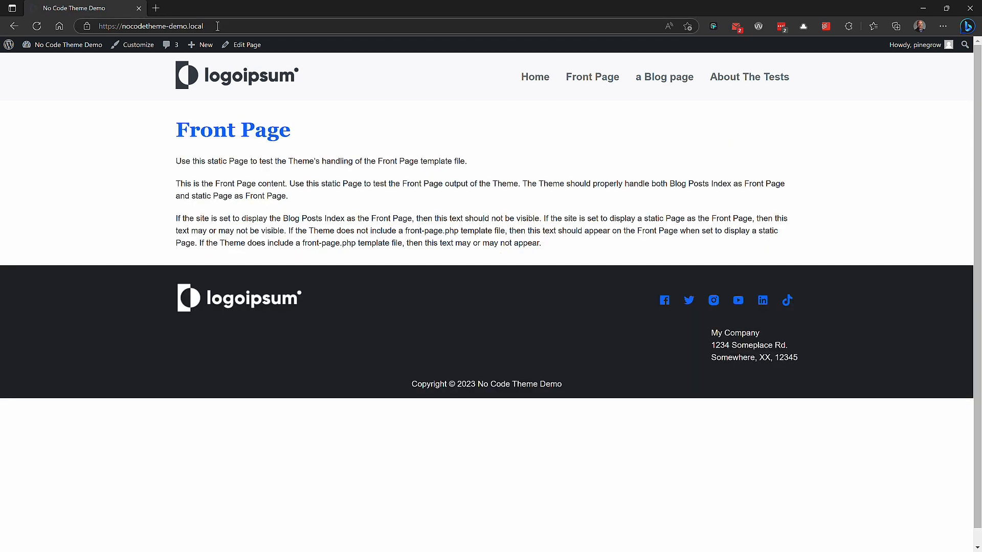
click(255, 25)
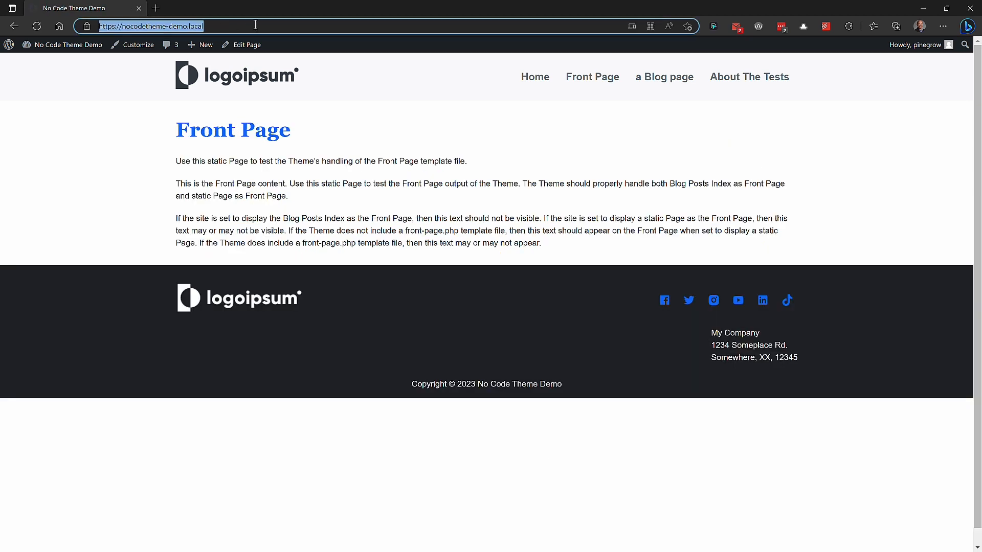
click(209, 29)
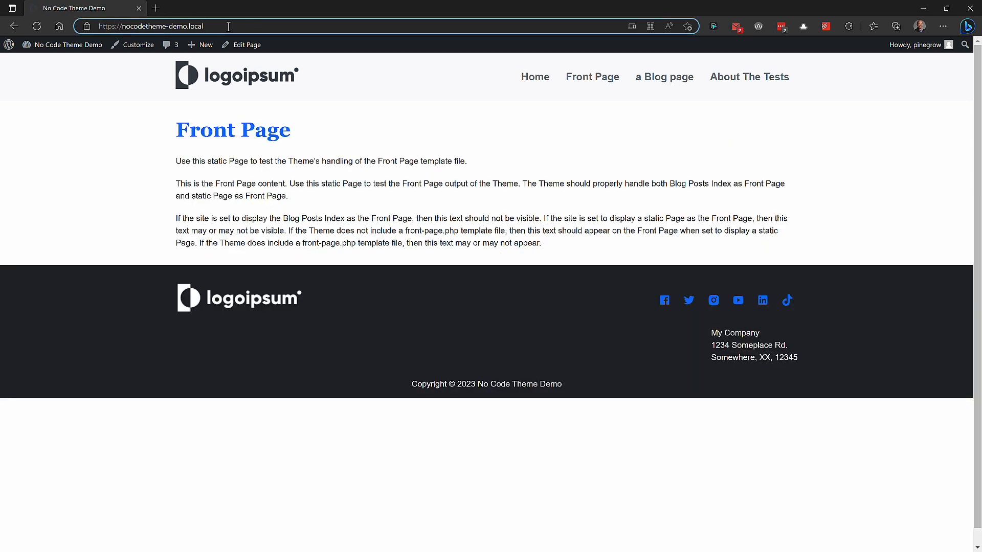
text(/404)
key(Return)
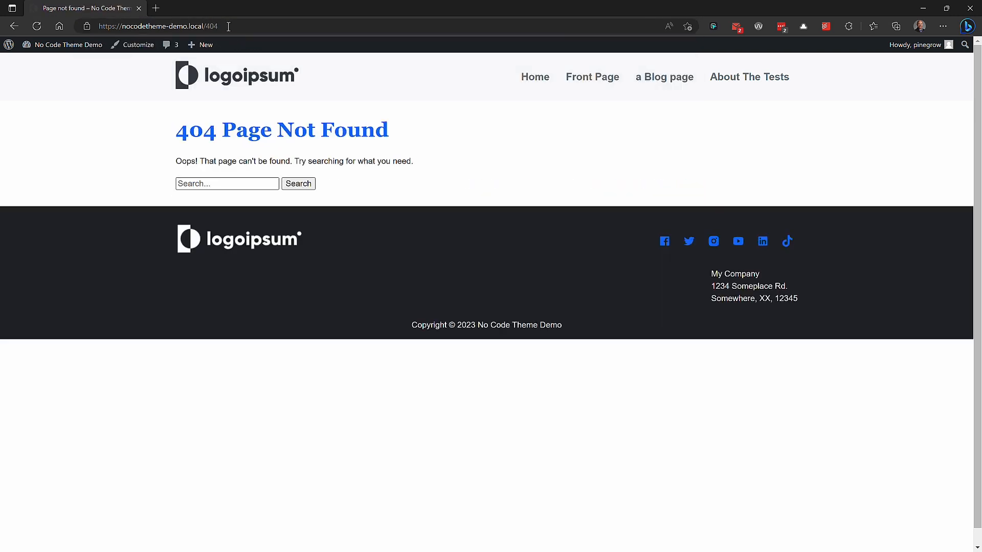
Step: Search for ips using the 404 page's search form and review the results page
click(197, 184)
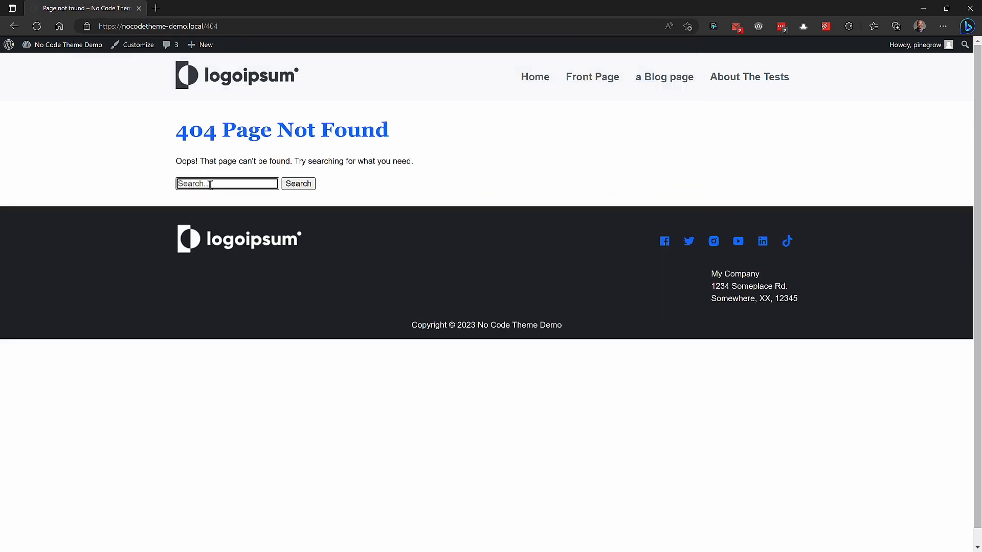
text(ips)
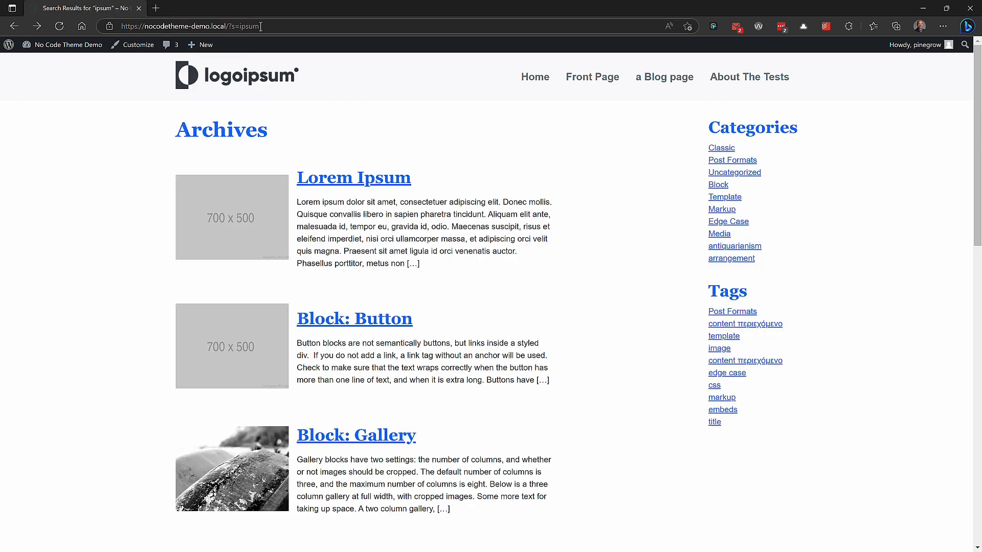
scroll(532, 189, down, 10)
scroll(532, 187, up, 10)
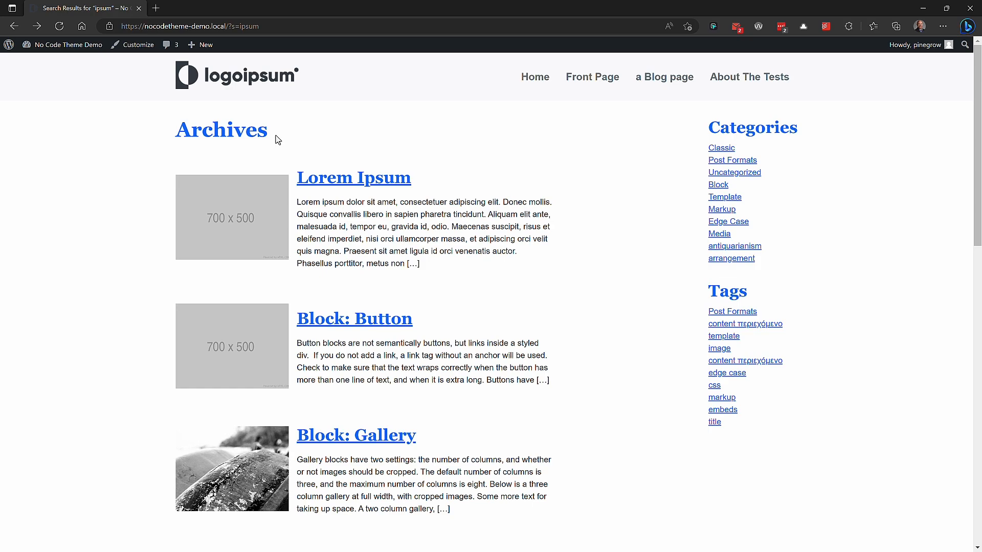
Step: Open index.html and add an IF Is_search condition to the header containing the page title
key(alt+Tab)
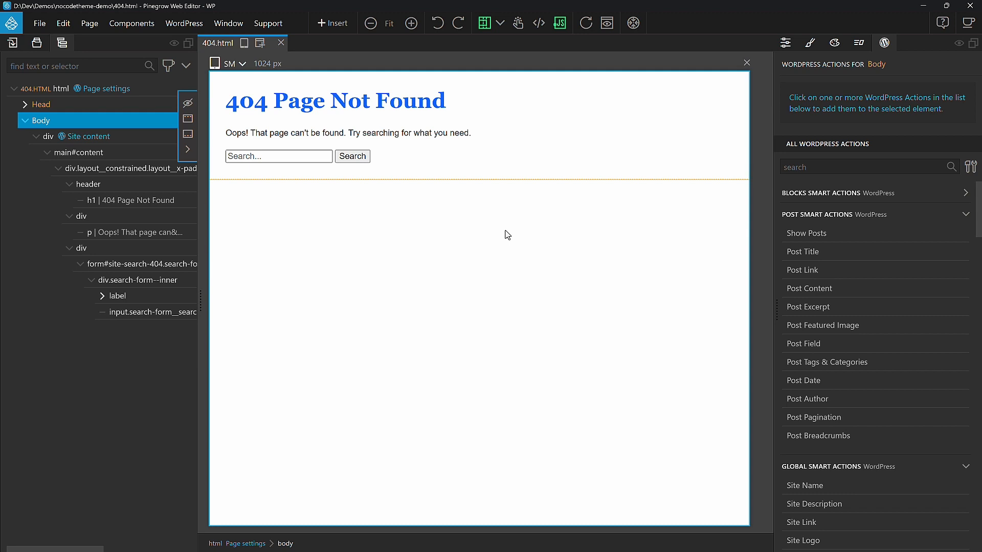
click(37, 44)
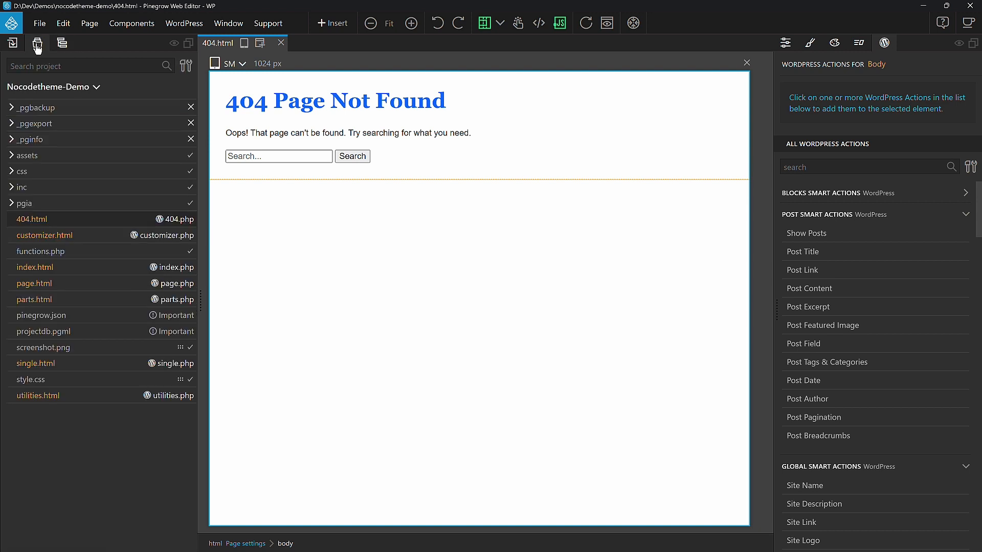
click(62, 269)
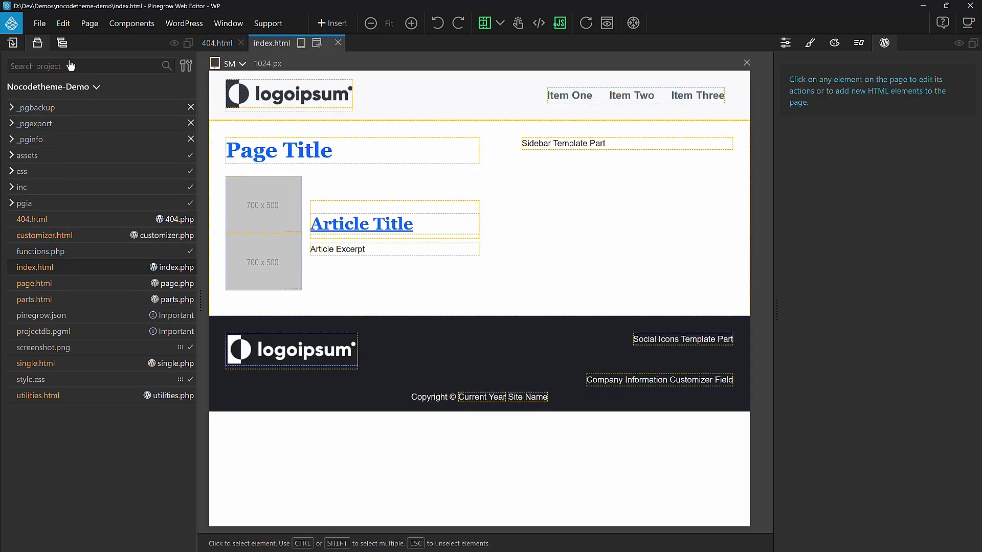
click(62, 46)
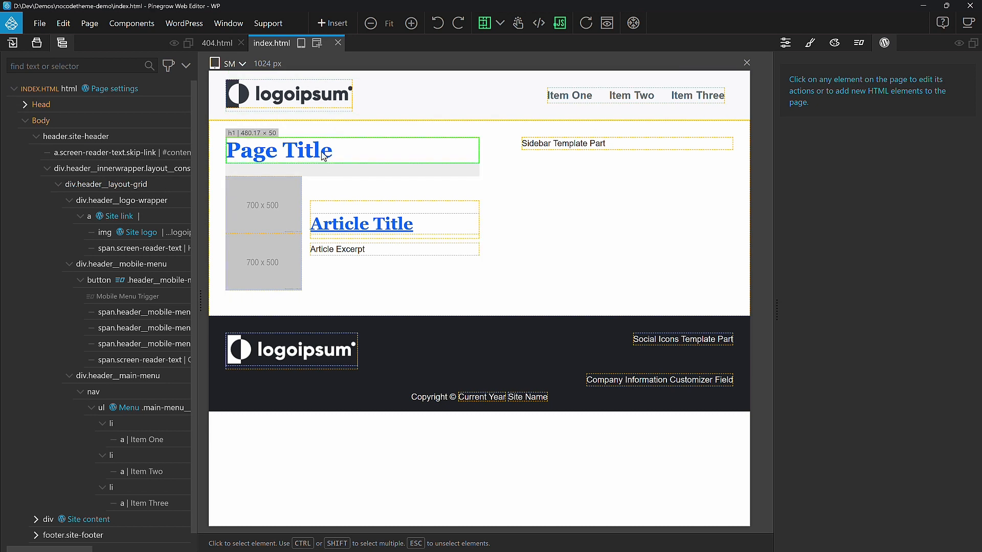
click(356, 156)
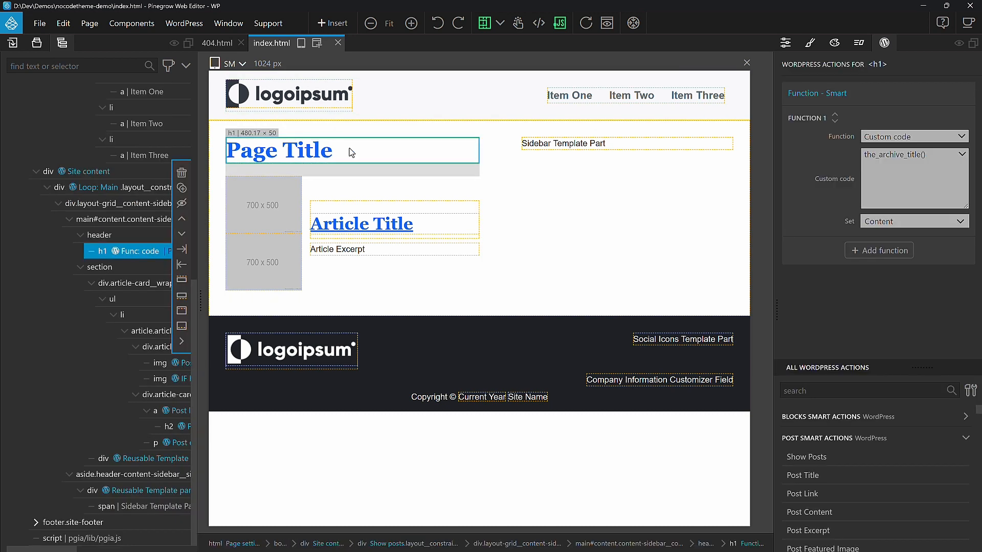
click(120, 237)
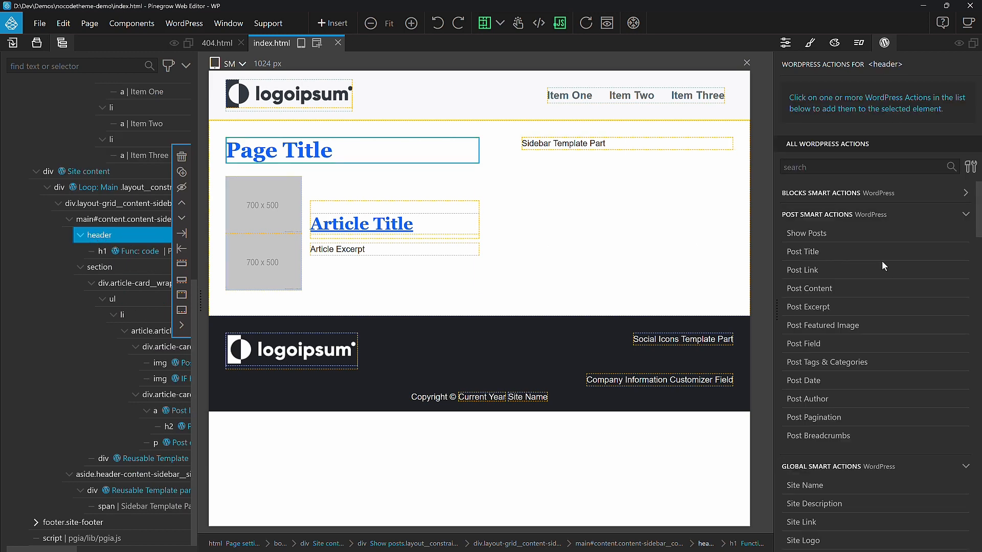
scroll(881, 260, down, 5)
scroll(884, 265, down, 15)
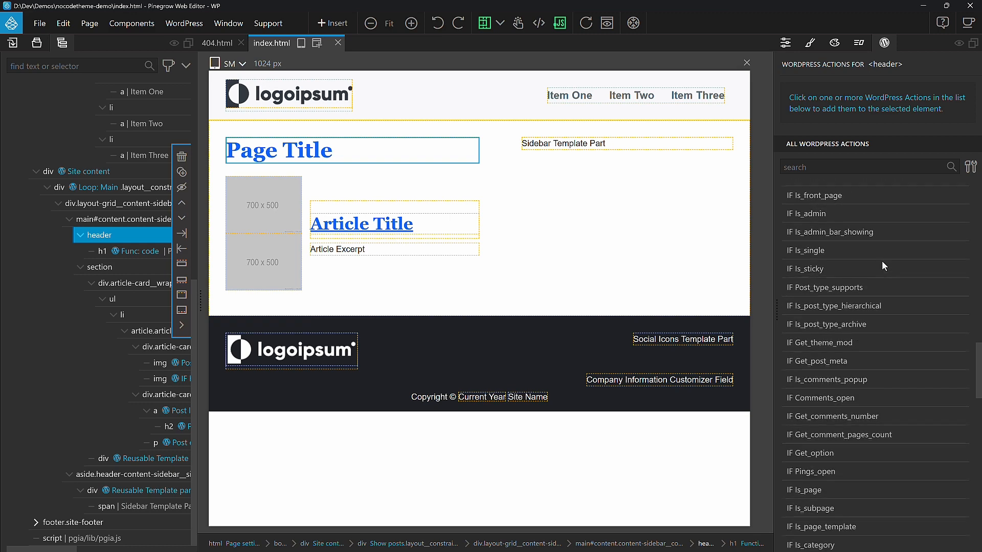
scroll(883, 263, down, 10)
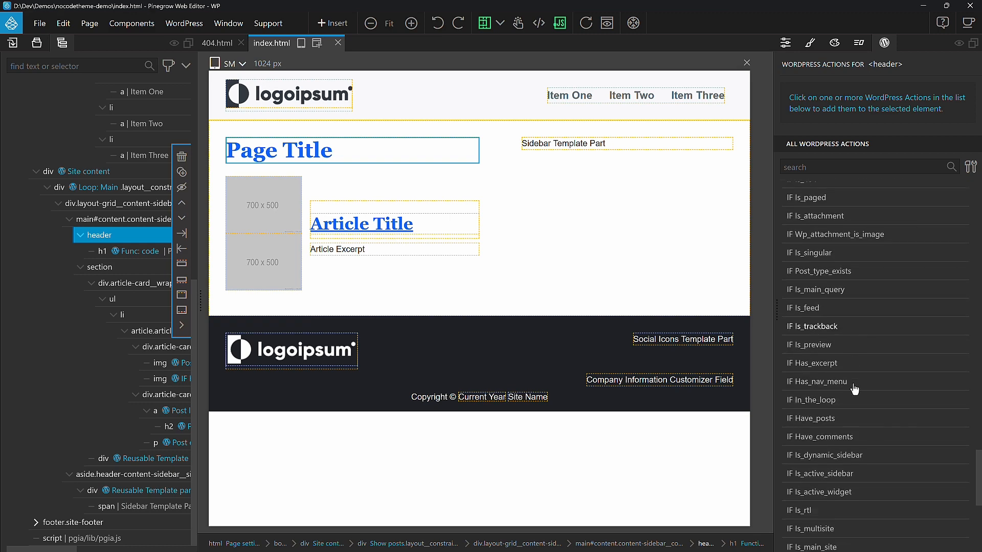
scroll(854, 389, down, 5)
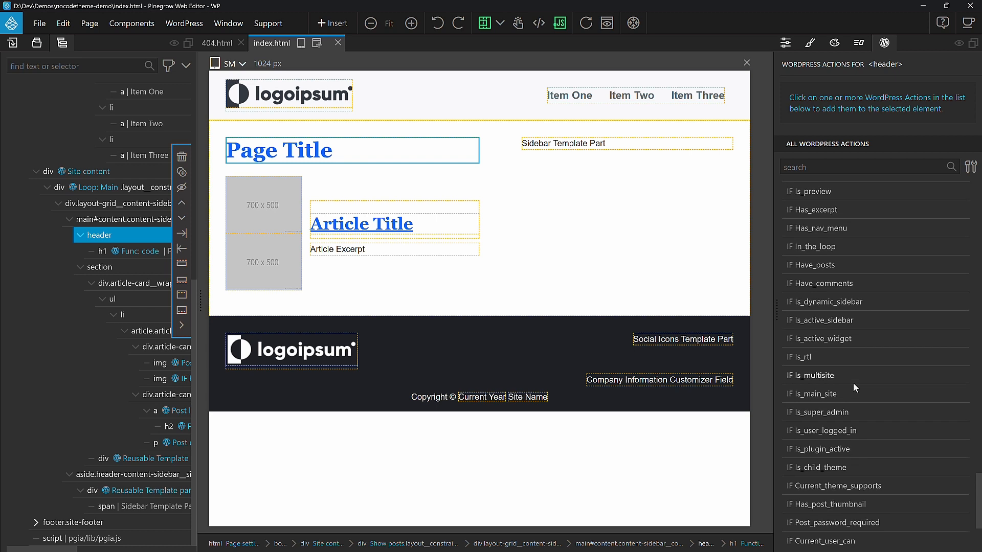
click(817, 167)
text(sear)
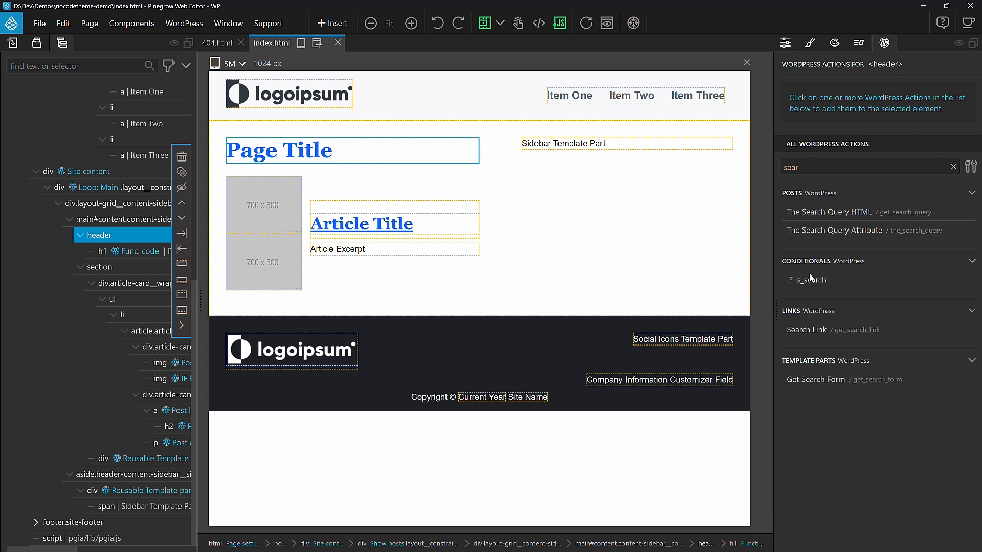
click(799, 285)
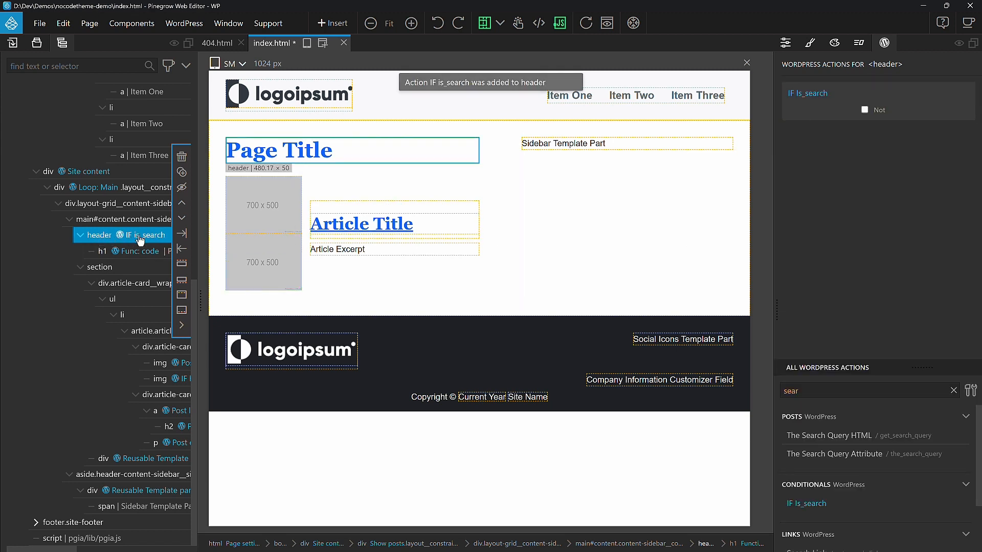
Step: Negate the header's IF Is_search condition and save index.html
click(865, 111)
key(ctrl+s)
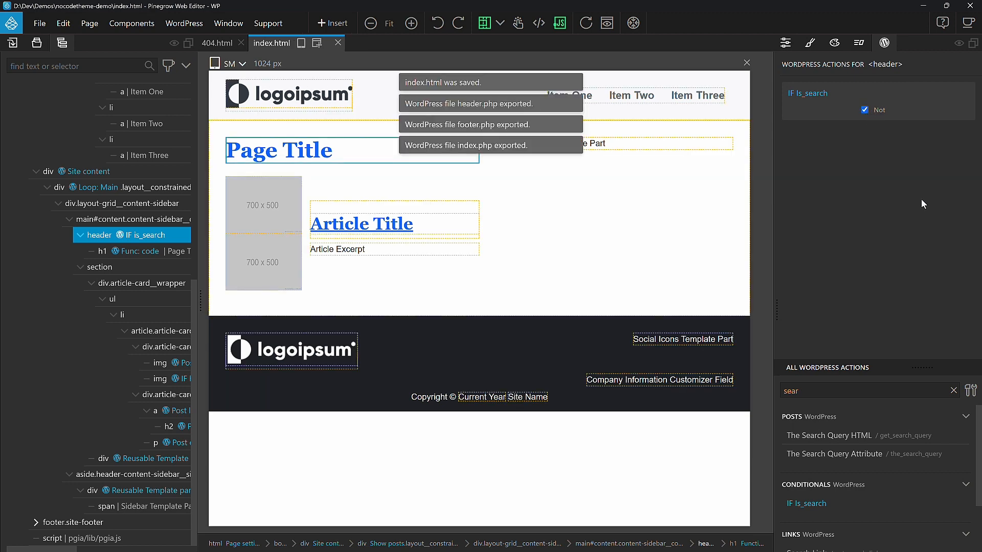
key(alt+Tab)
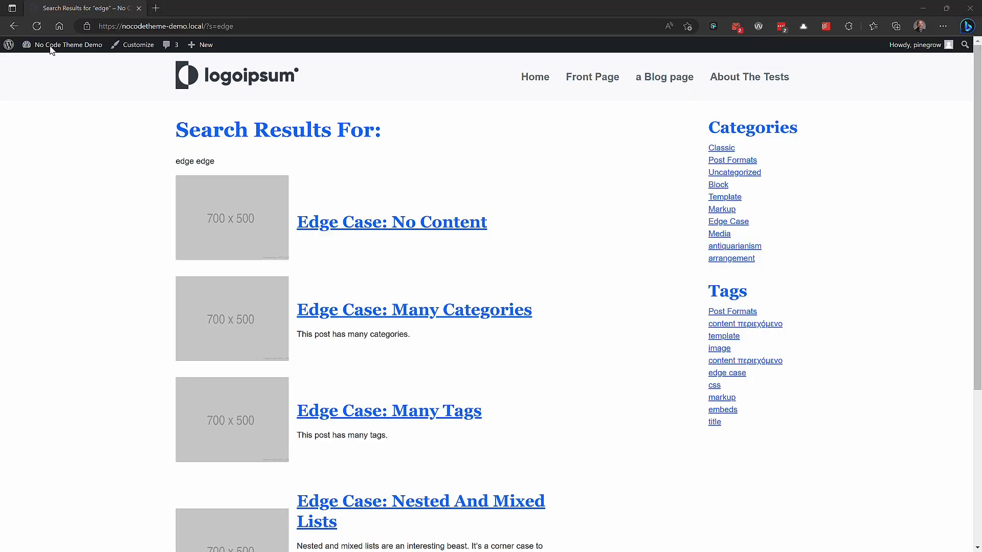
click(476, 28)
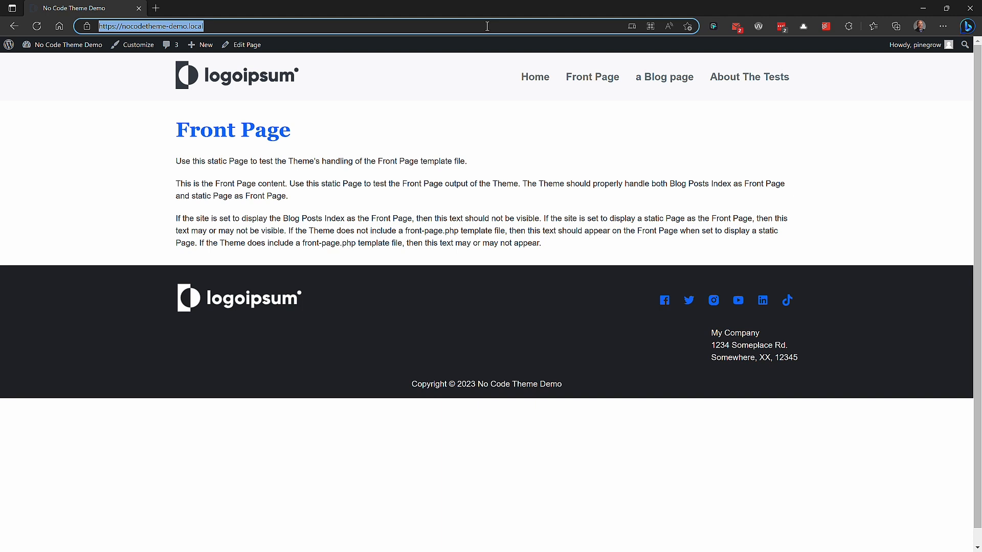
Step: Open the /bad URL on the local site and search for media using the 404 page's search form
key(End)
text(/bad)
key(Return)
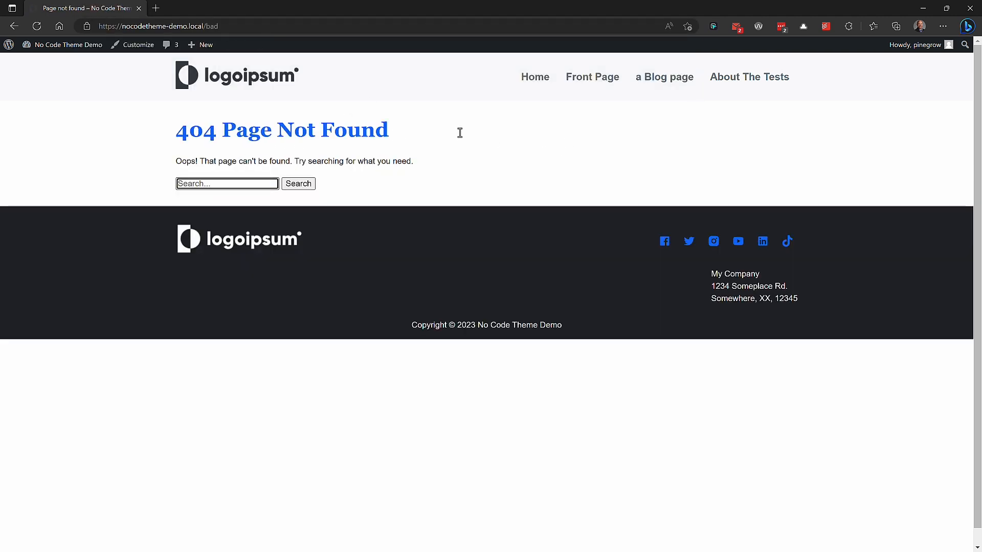
text(media)
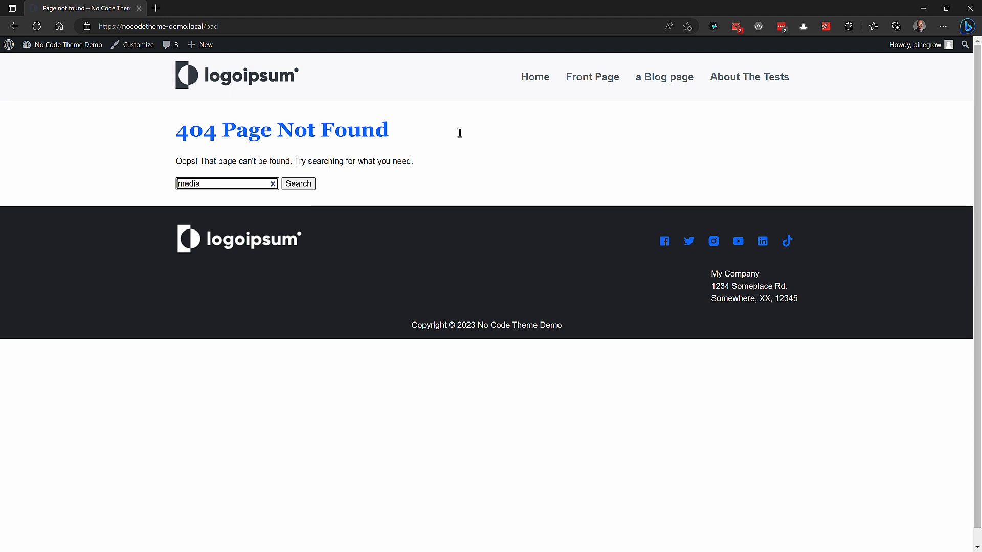
key(Return)
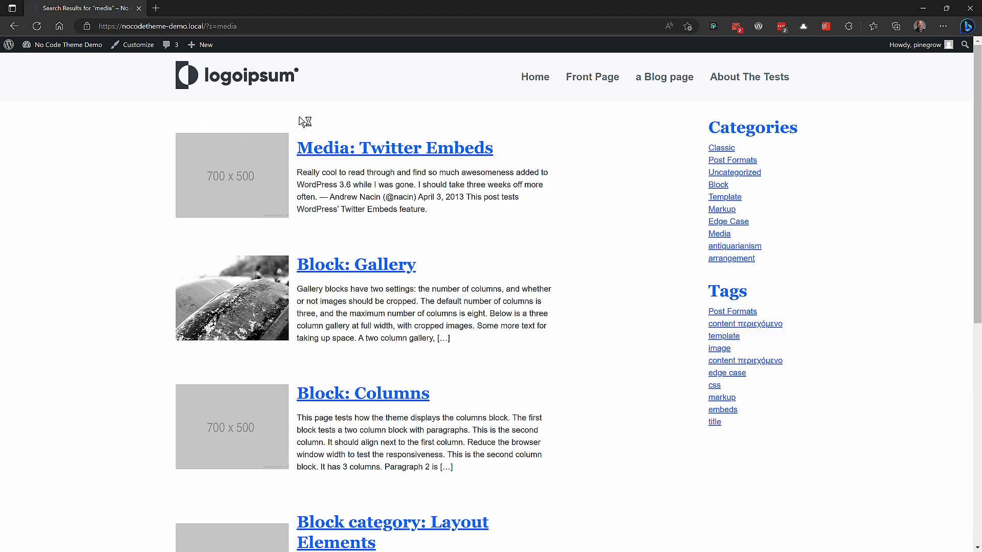
Step: Duplicate the IF Is_search header and untick the Not option on the copy's condition
key(alt+Tab)
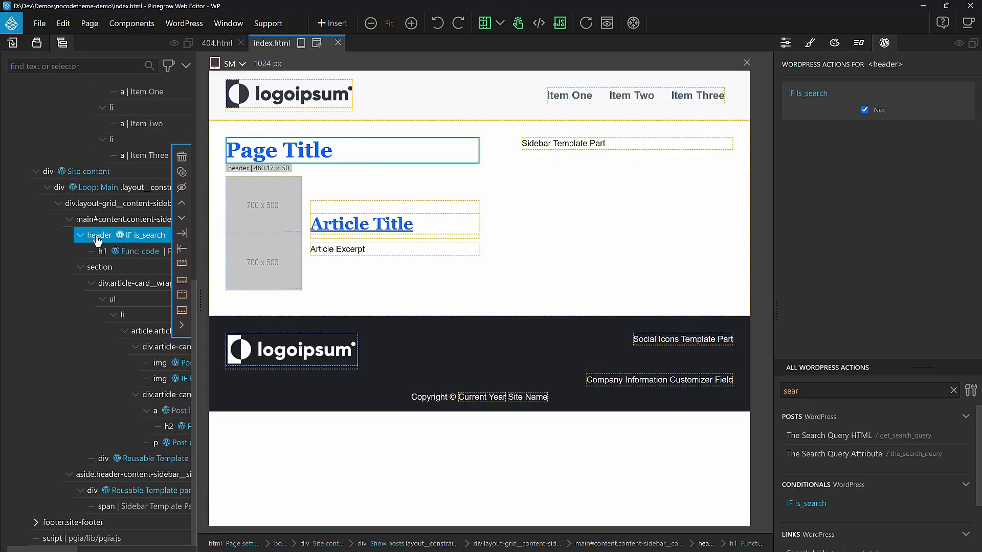
click(181, 174)
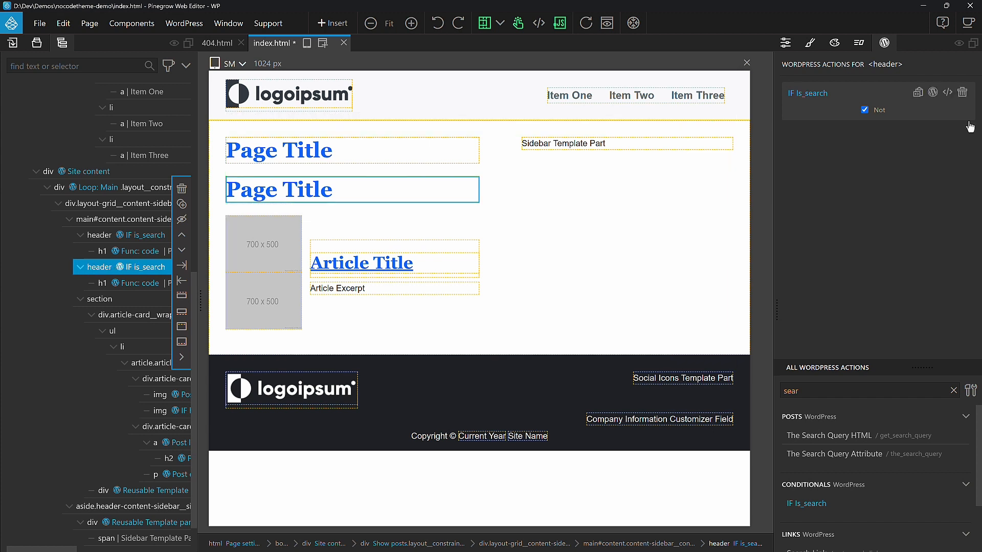
click(864, 110)
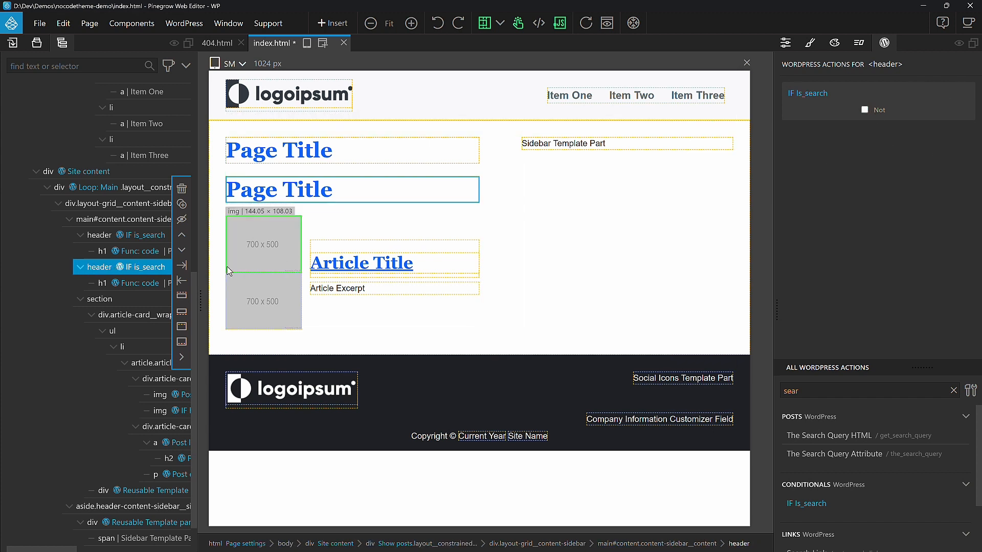
Step: Remove the Function action from the heading inside the copied header
click(141, 286)
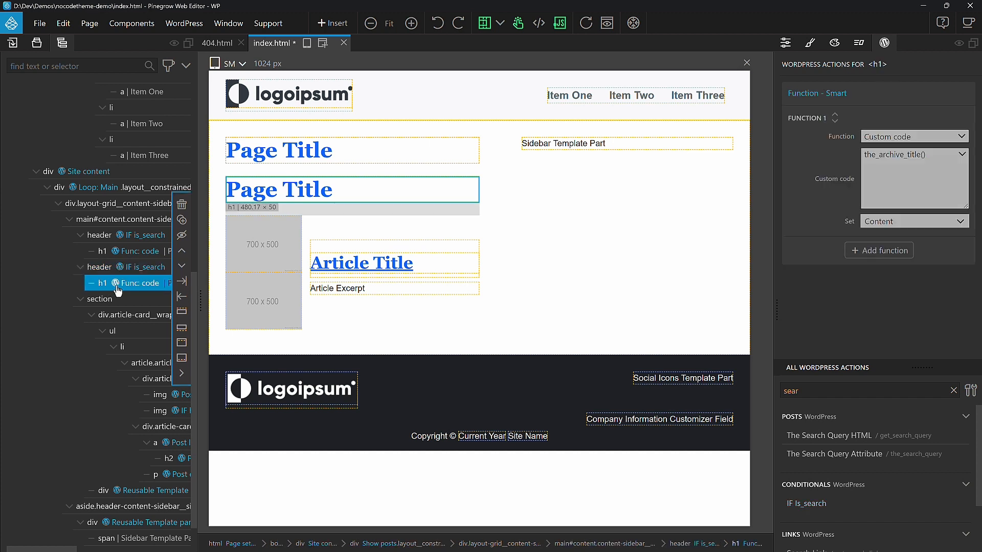
click(962, 91)
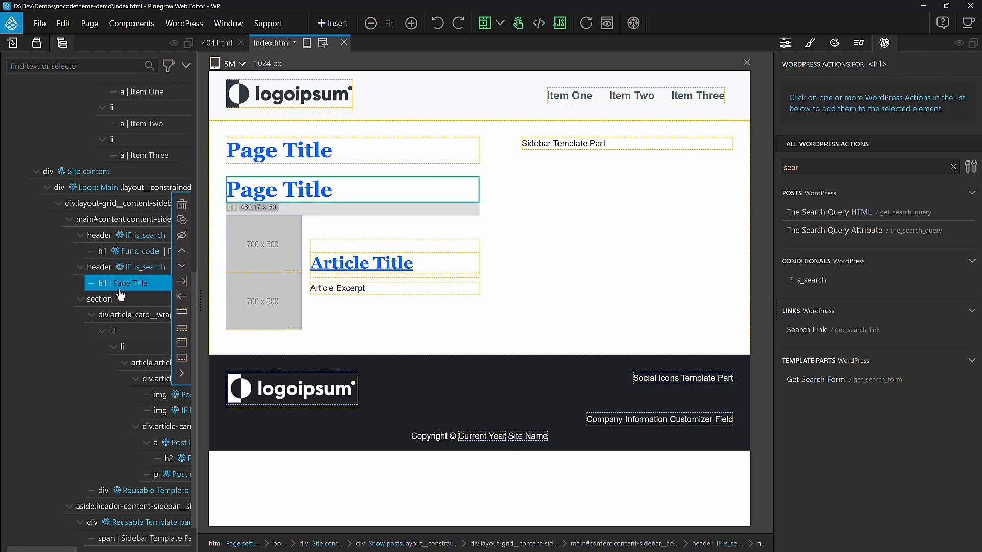
Step: Insert a span into the copied header's heading and duplicate it
click(333, 23)
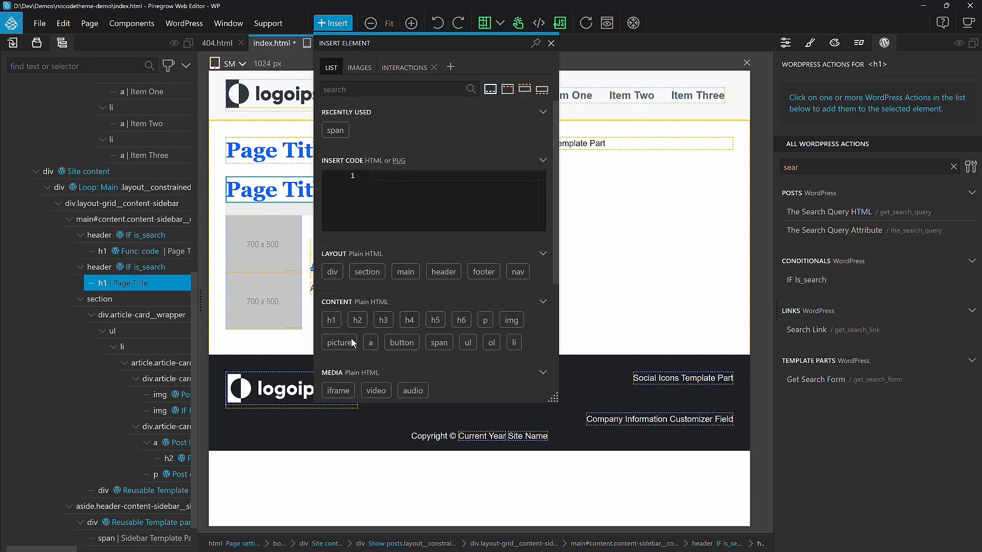
drag(446, 343, 142, 289)
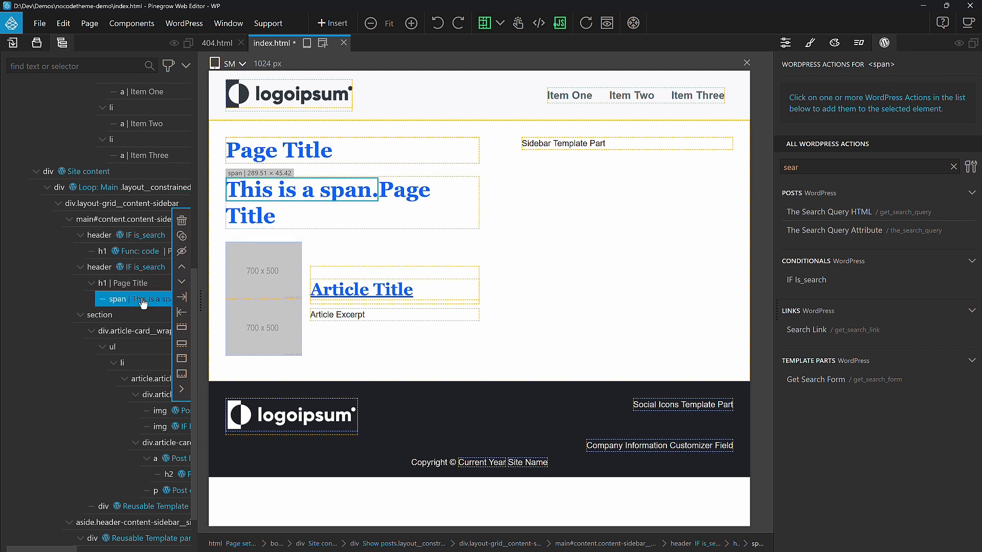
click(181, 251)
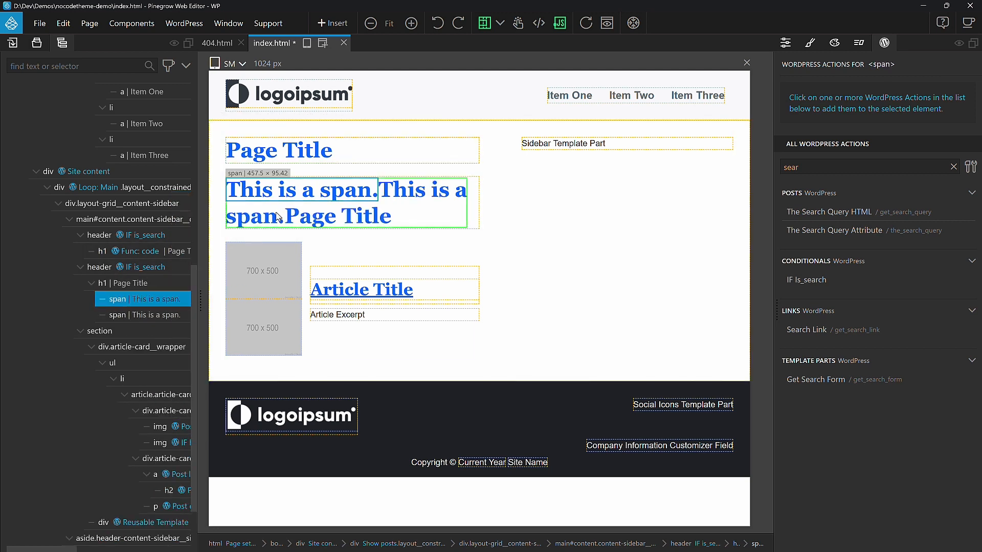
mouse_move(147, 304)
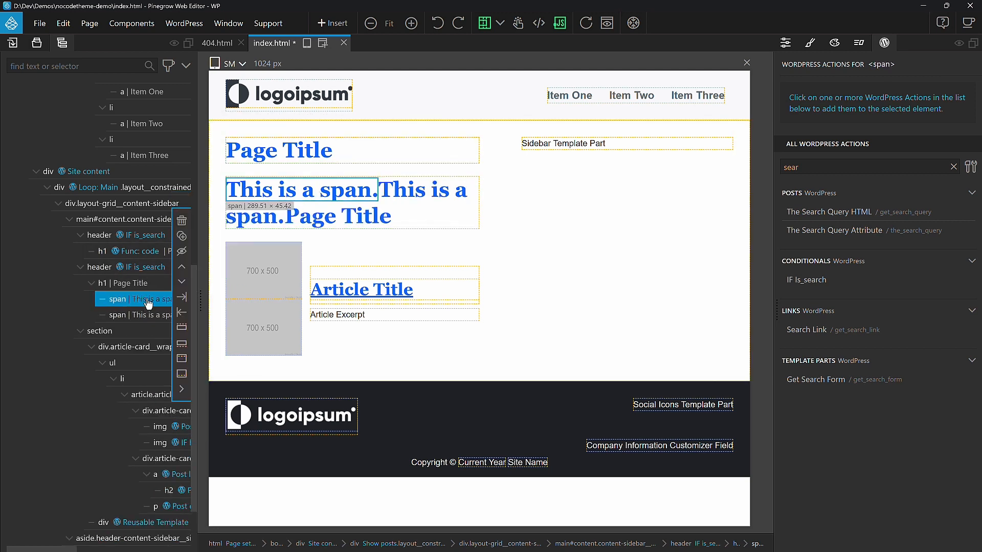
Step: Change the two span texts to Search Results For: and Search Terms
double_click(335, 192)
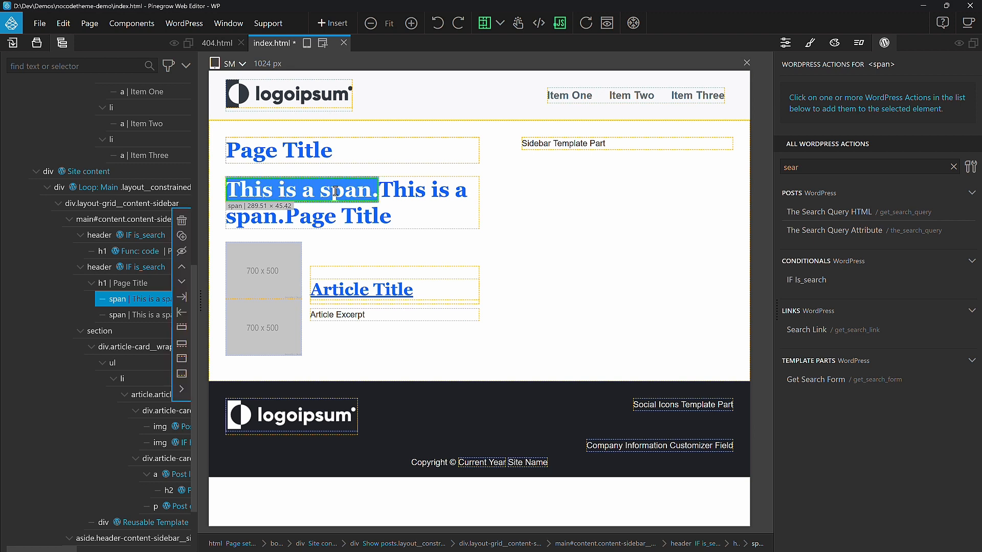
text(Search Results For:)
click(302, 216)
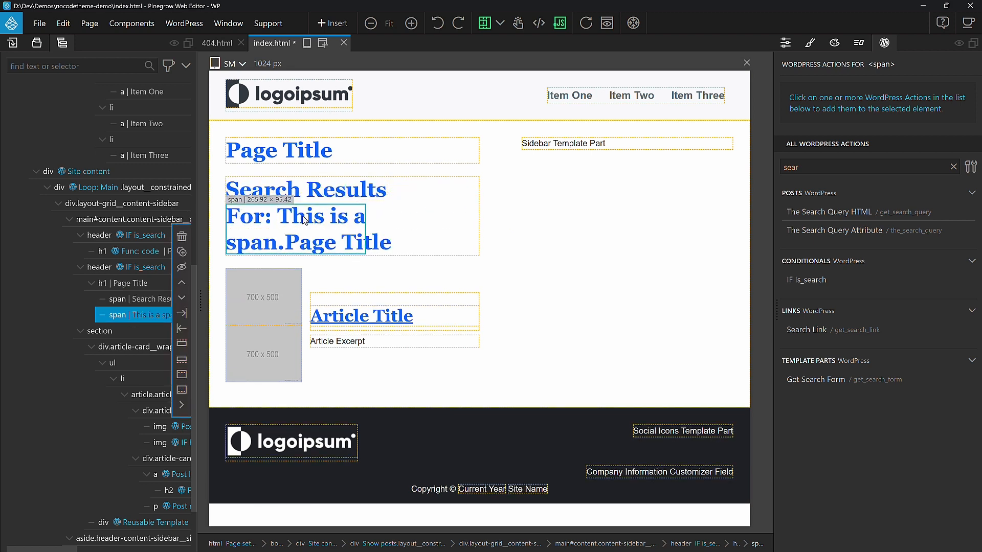
double_click(302, 216)
text(Search Terms)
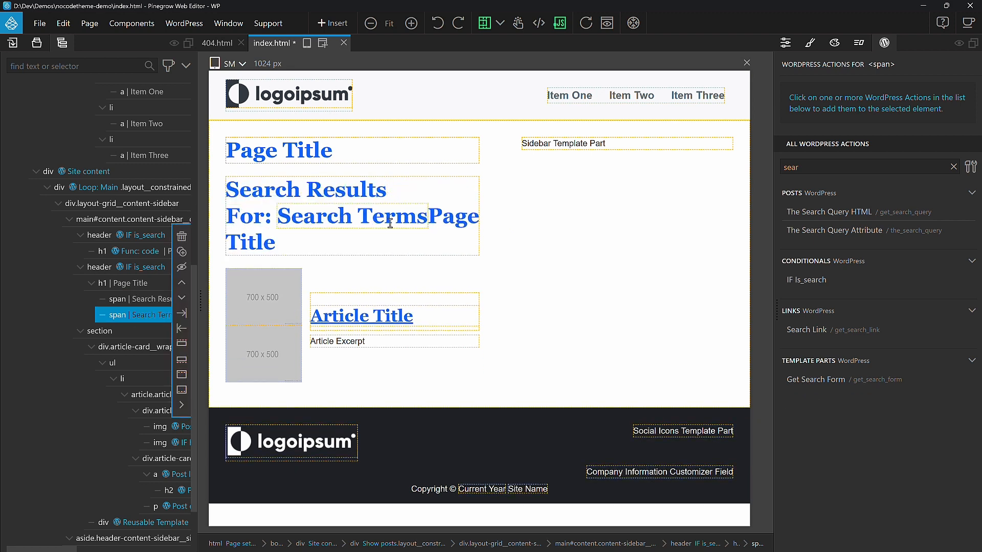
Step: Delete the leftover Page Title text from the copied header's heading
click(454, 221)
double_click(451, 218)
click(455, 217)
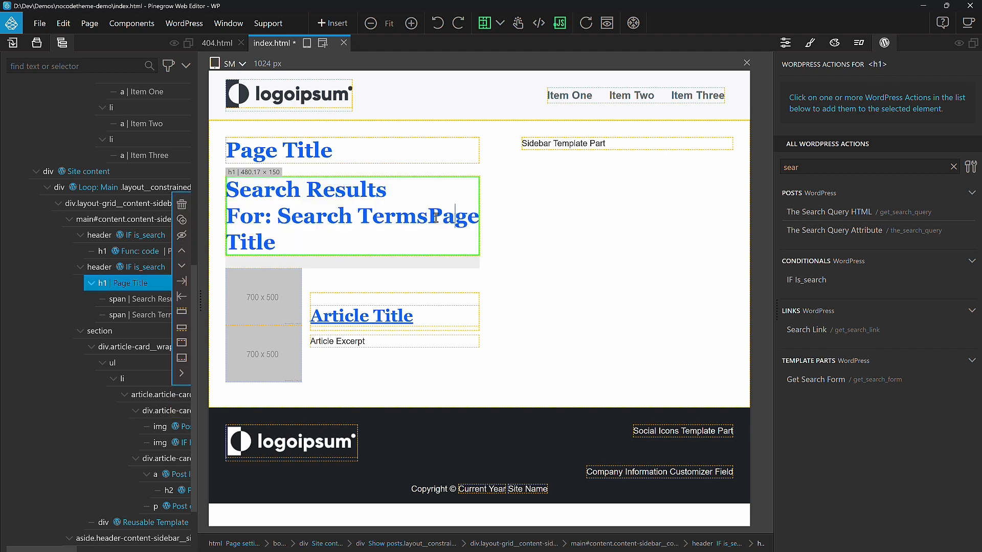
drag(428, 217, 429, 239)
key(BackSpace)
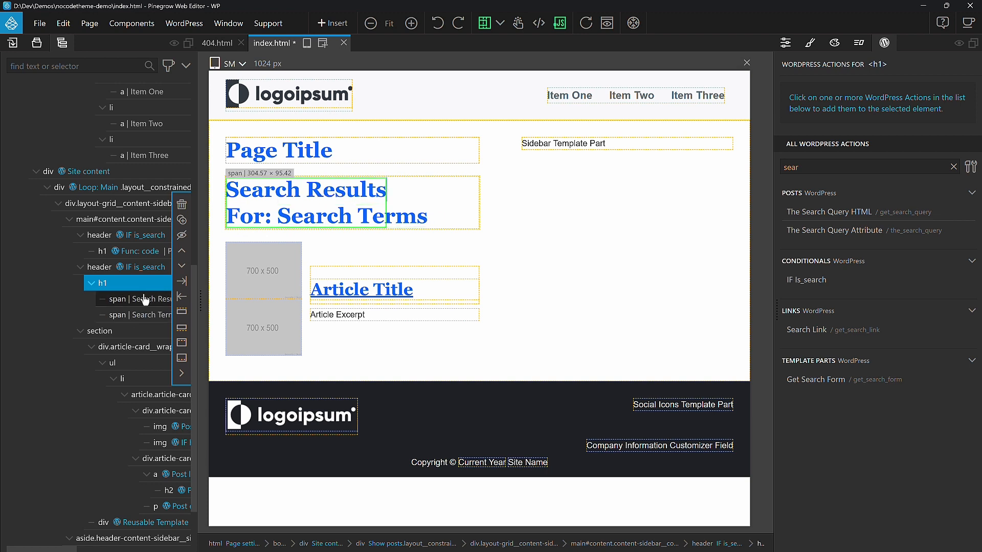
Step: Add The Search Query HTML action to the Search Terms span with Replace set to Content
click(130, 304)
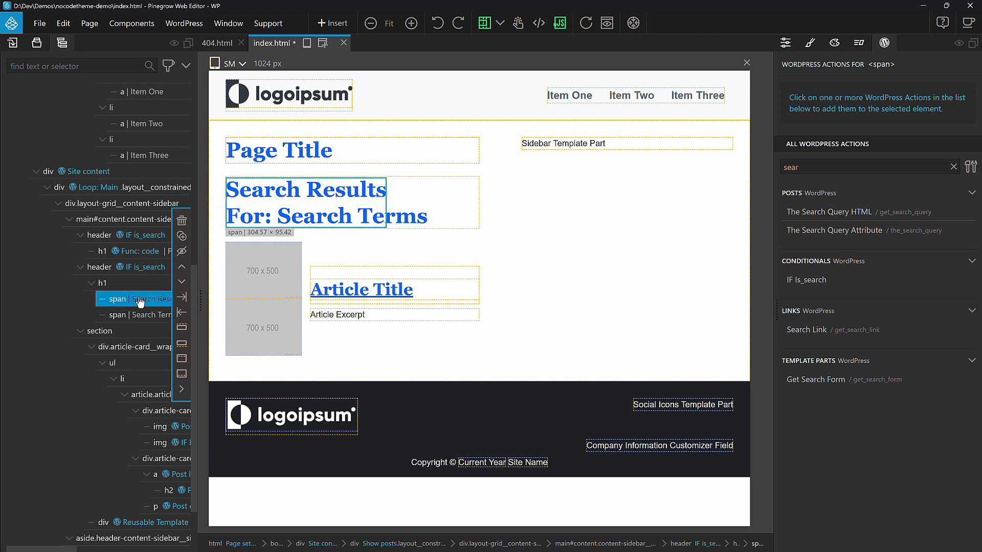
click(134, 320)
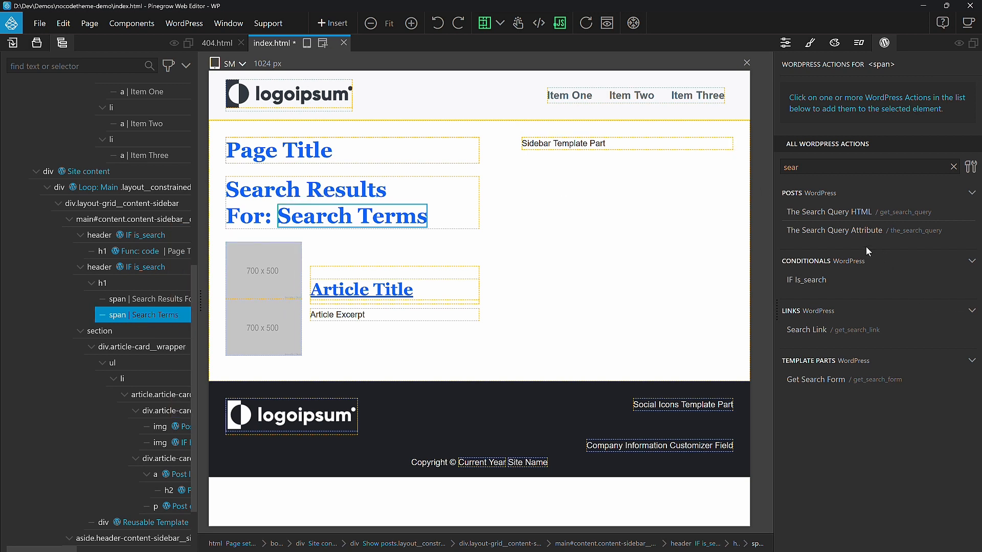
click(866, 218)
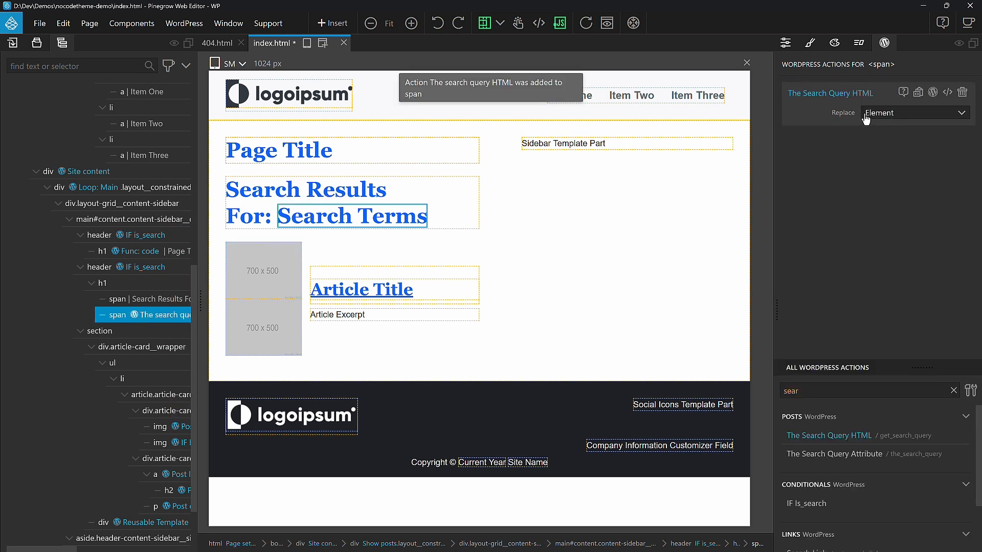
click(902, 119)
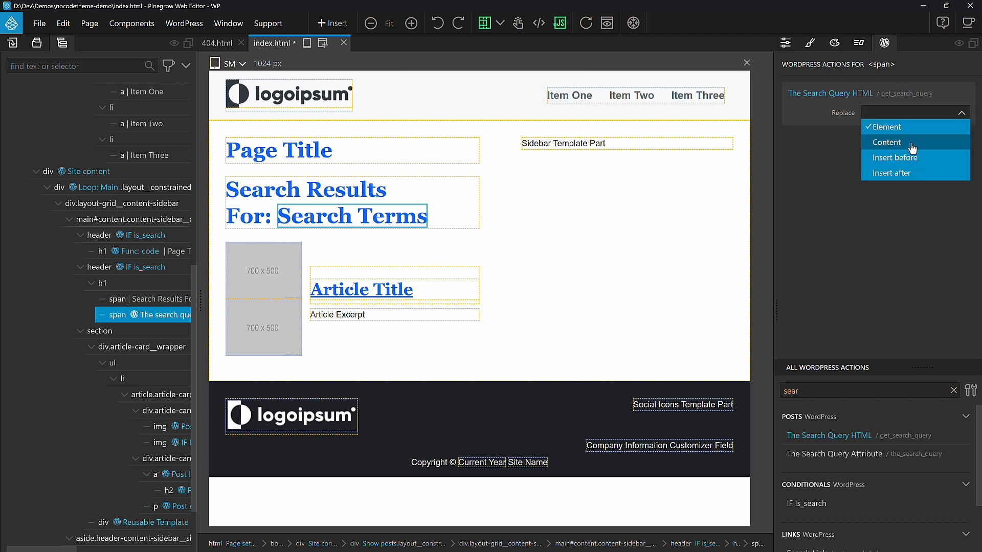
click(911, 144)
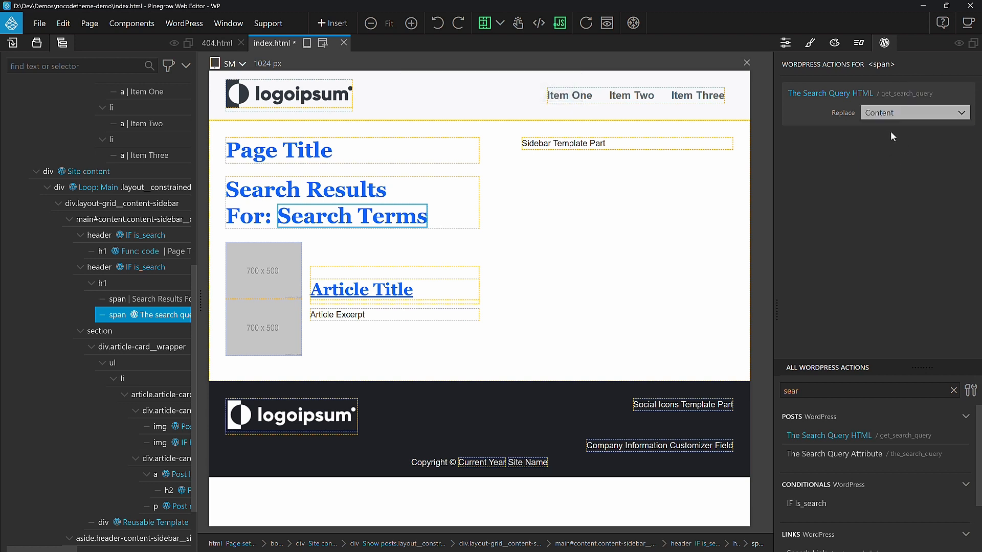
Step: Save index.html and reload the media search results page to check the heading
key(ctrl+s)
key(alt+Tab)
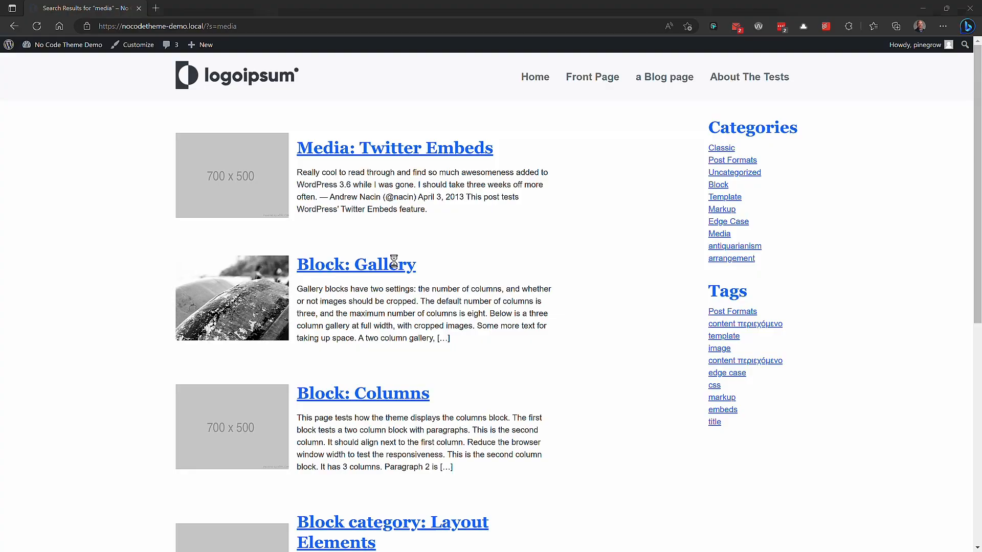
click(36, 27)
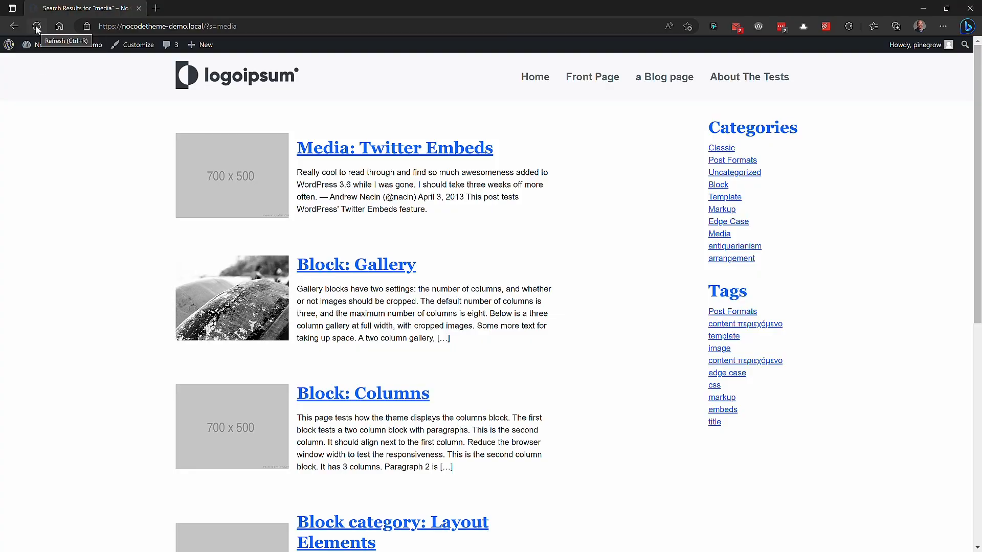
scroll(192, 132, up, 1)
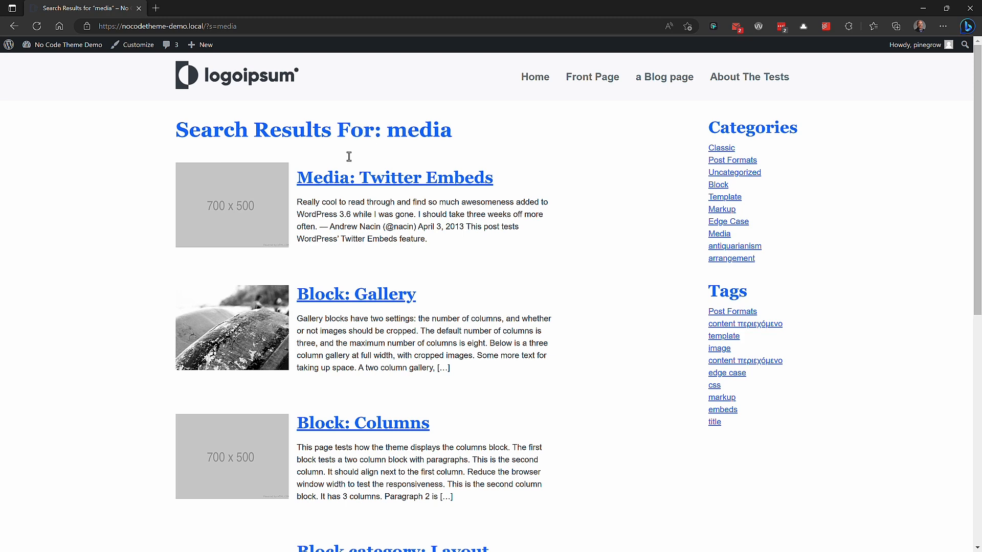
Step: Return to the editor and close the index.html tab
key(alt+Tab)
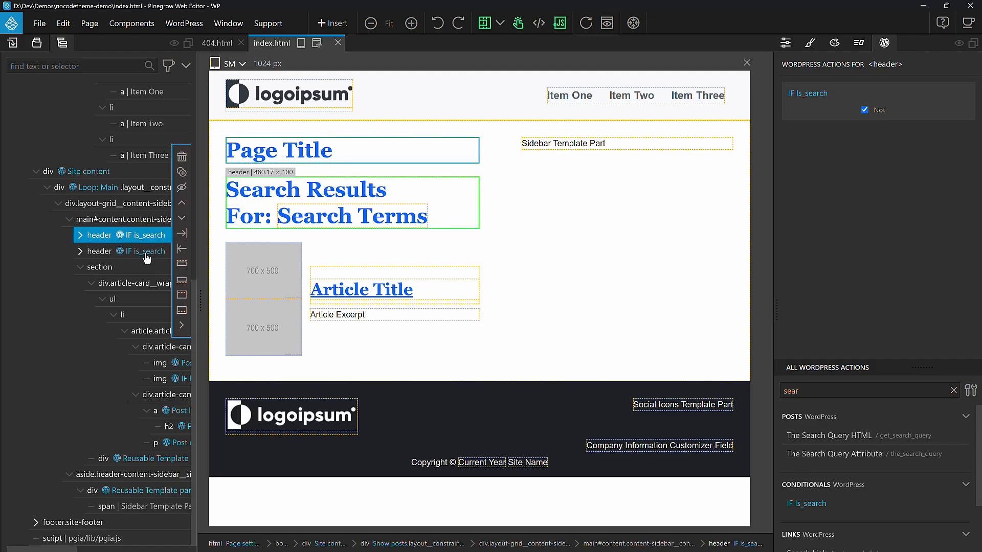
key(ctrl+w)
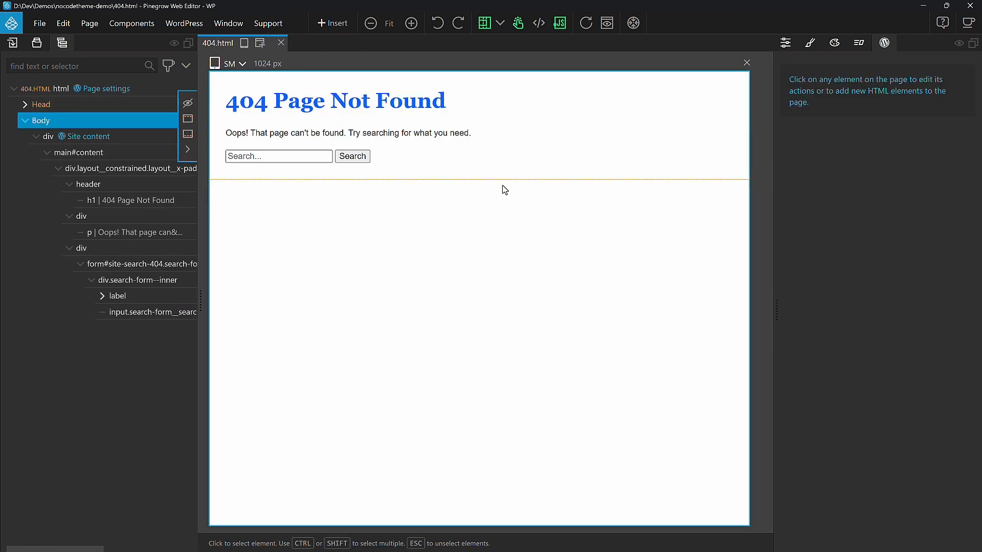